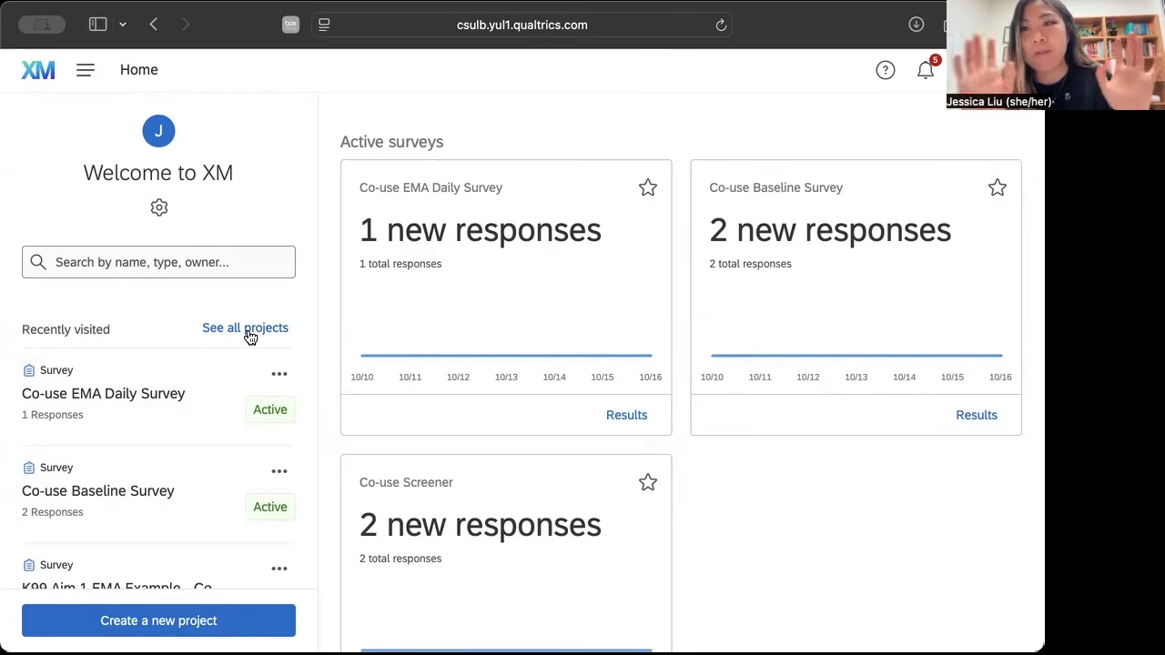
Start a new survey project from scratch.
click(167, 630)
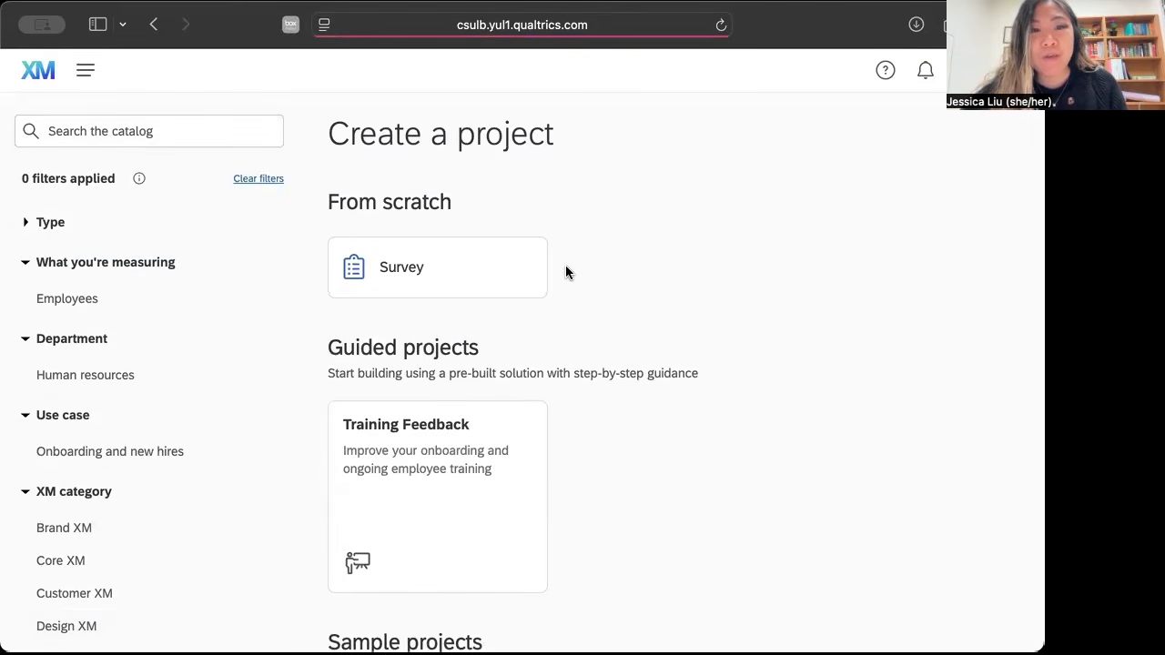
scroll(576, 364, down, 1)
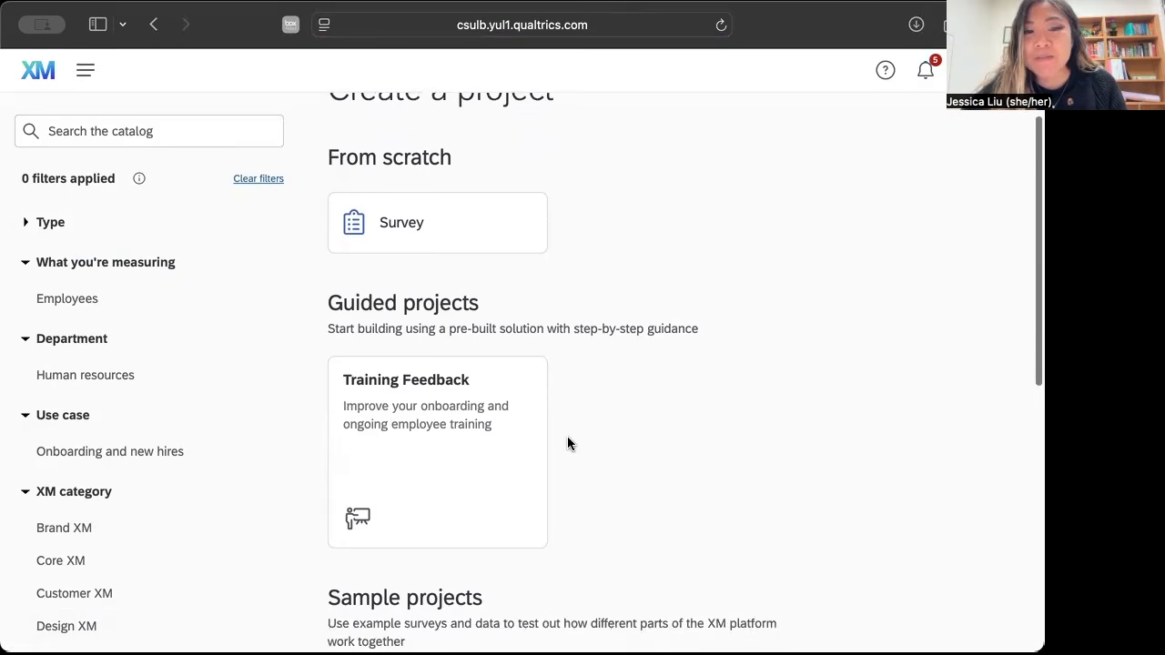
scroll(568, 443, down, 10)
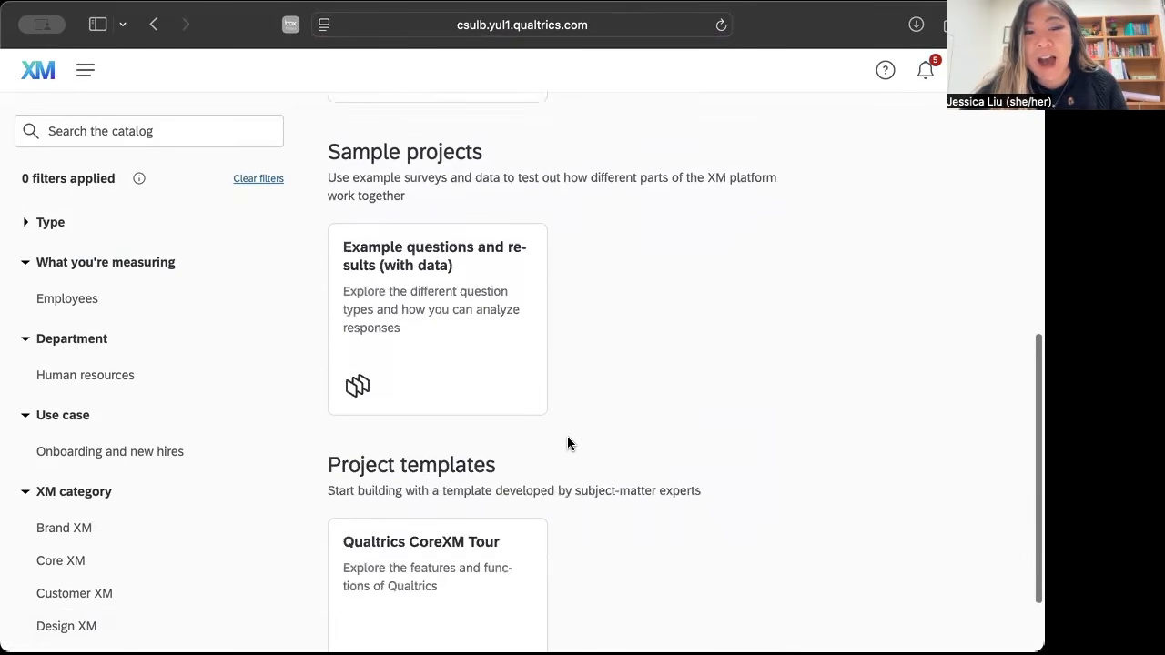
scroll(568, 443, up, 11)
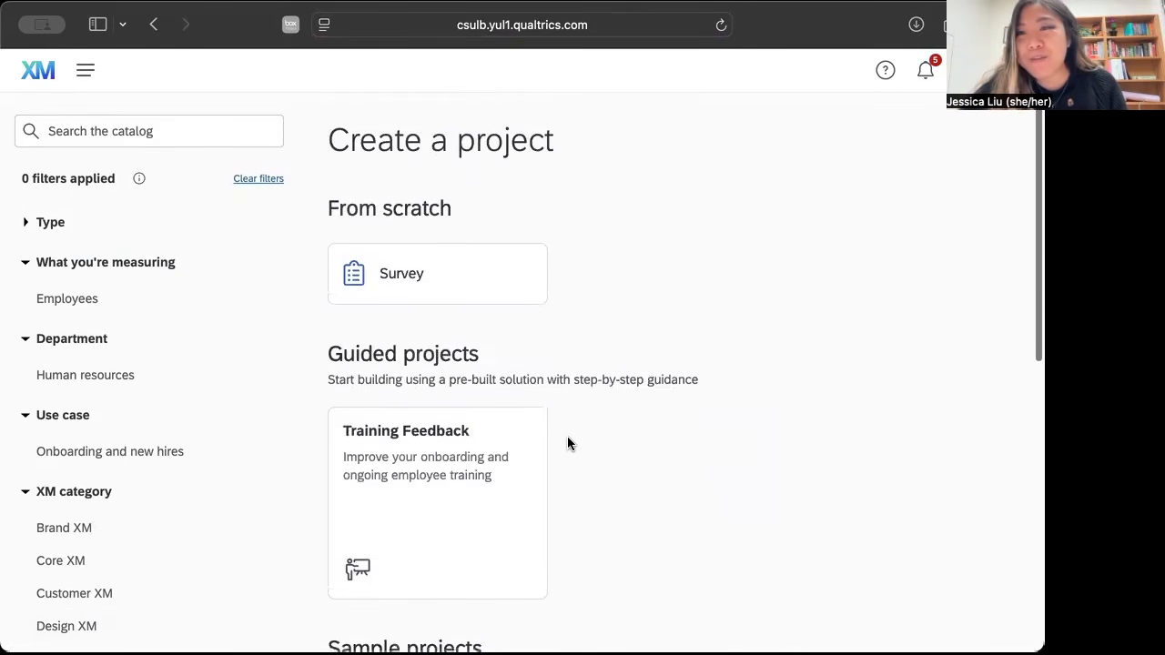
click(421, 272)
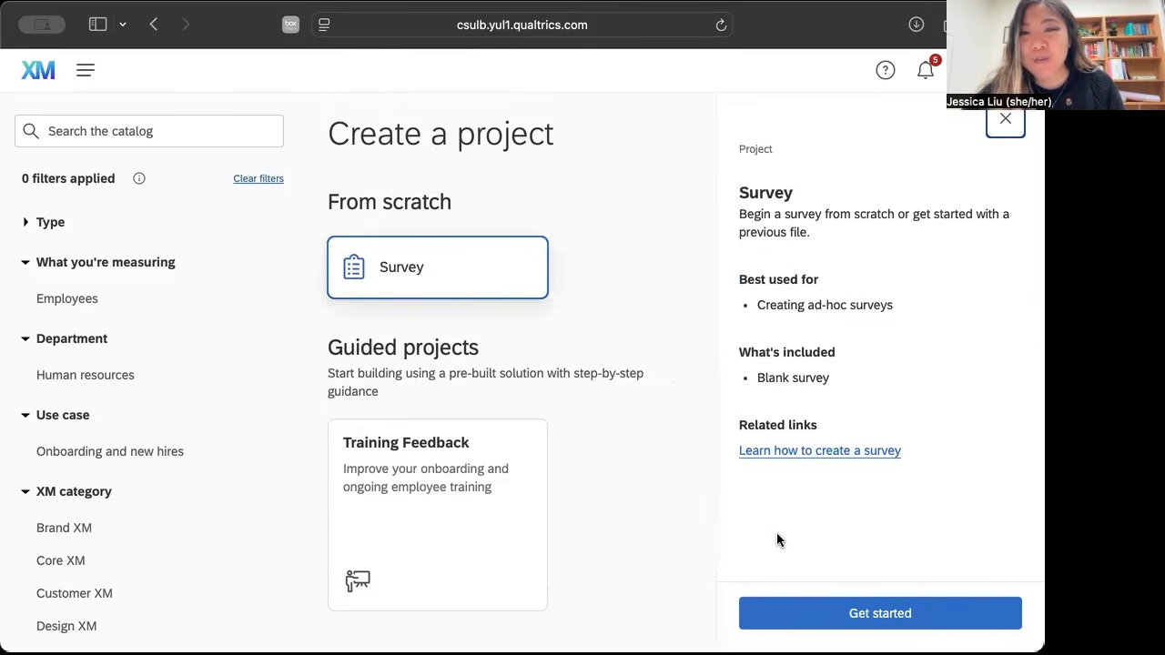
click(864, 630)
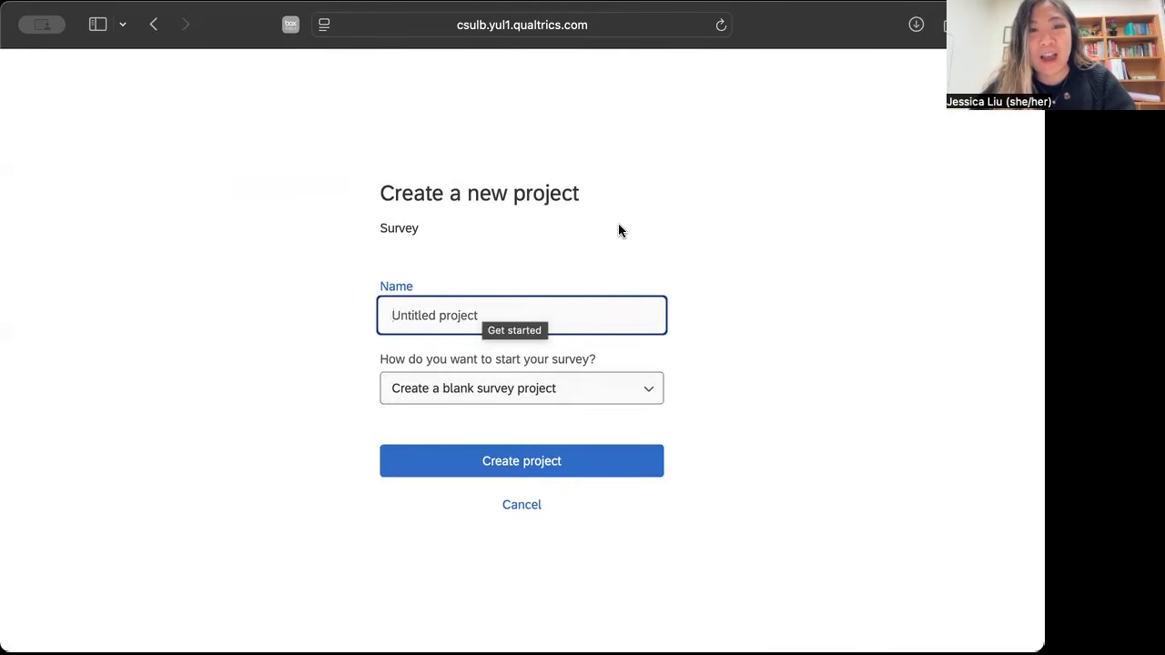
Name the project "Example Survey" and create it as a blank survey project.
text(Example Sruvey)
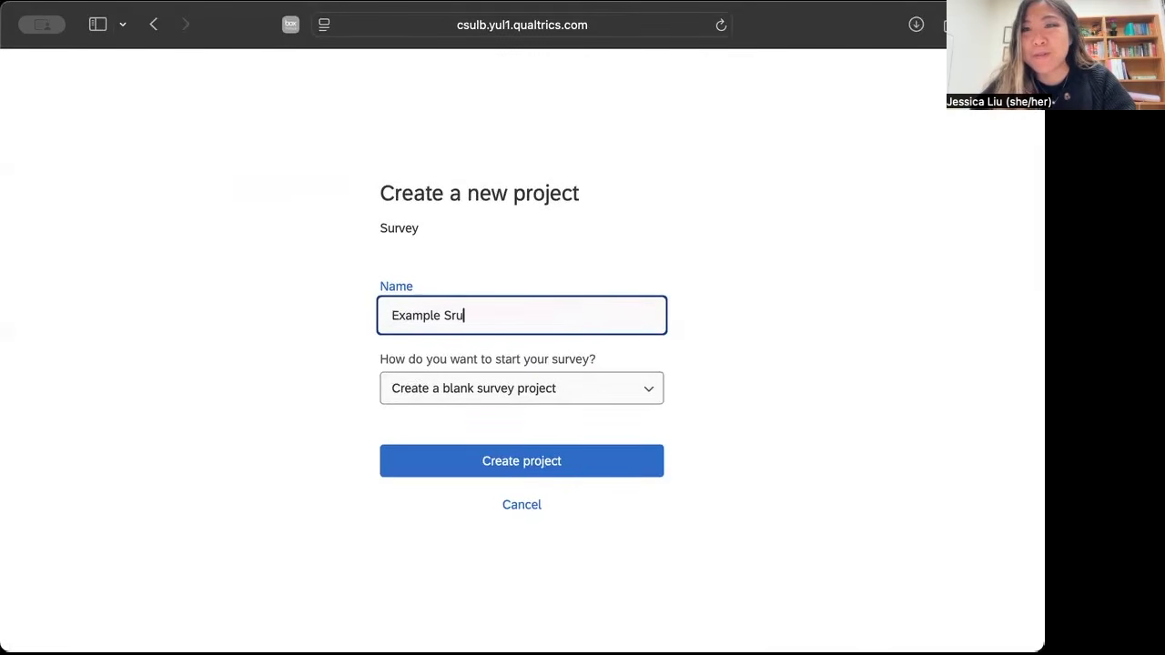
key(BackSpace)
key(BackSpace)
key(BackSpace)
key(BackSpace)
key(BackSpace)
text(urvey)
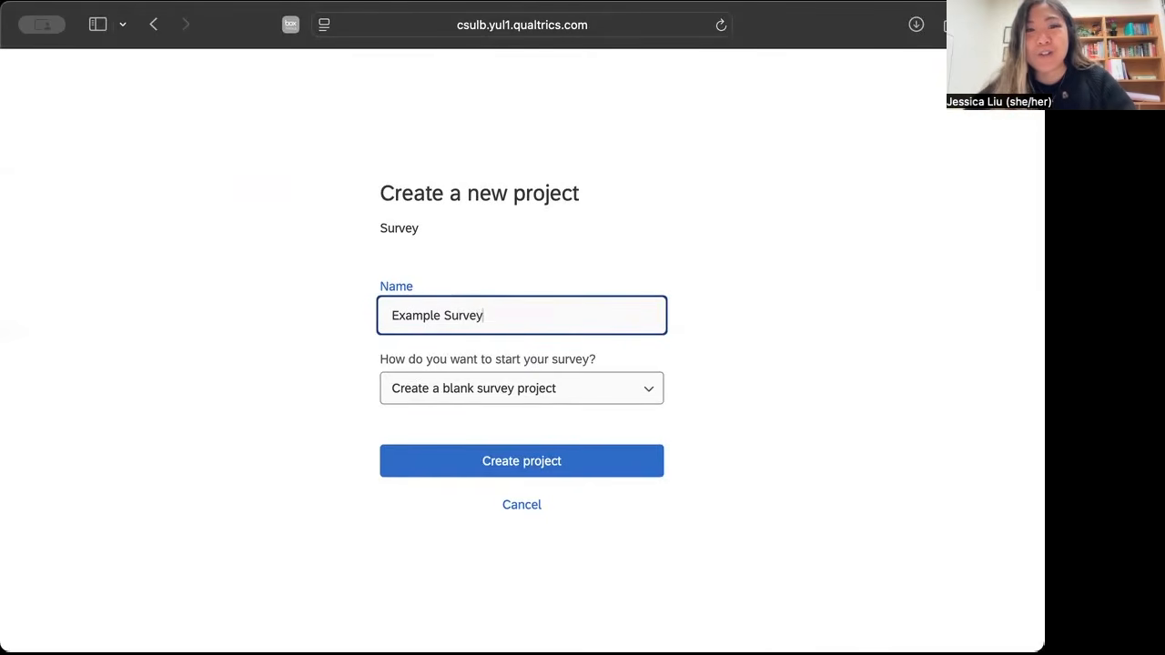
click(605, 402)
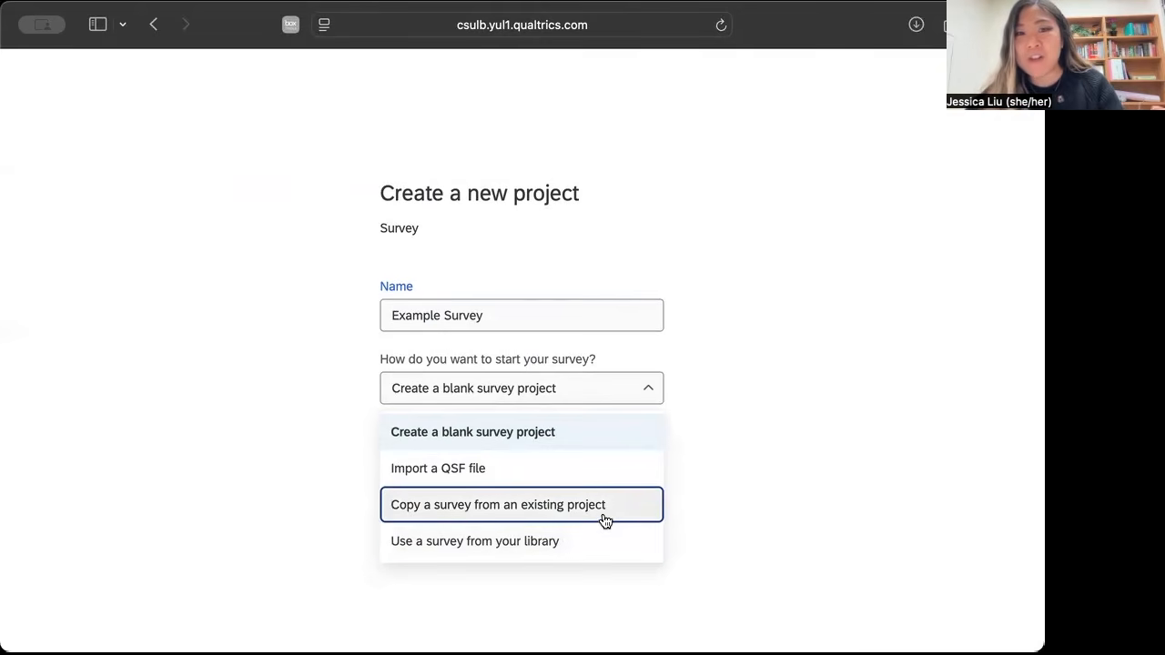
click(585, 447)
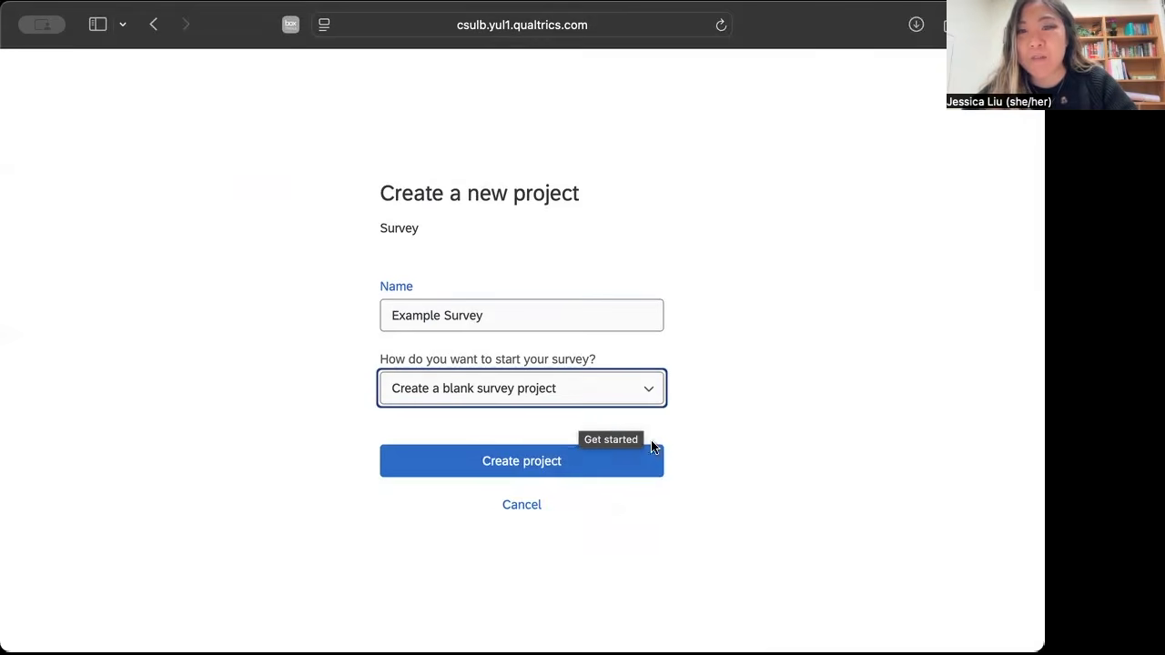
click(544, 468)
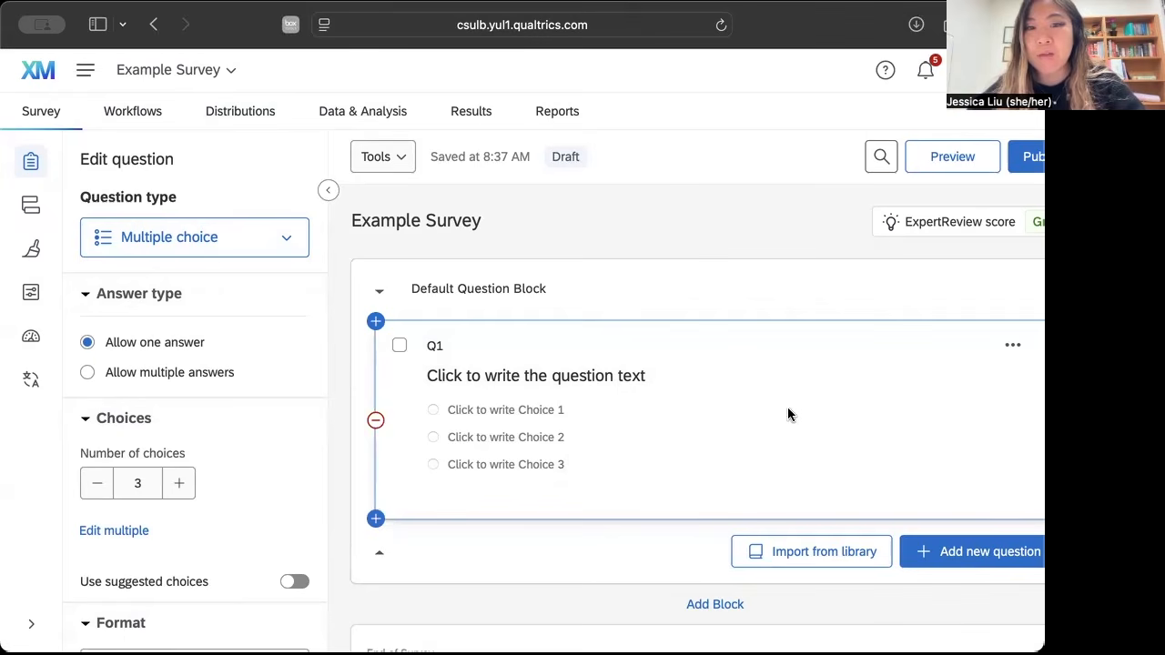
Try the Text / Graphic and Slider question types on the first question and return it to Multiple choice.
click(291, 238)
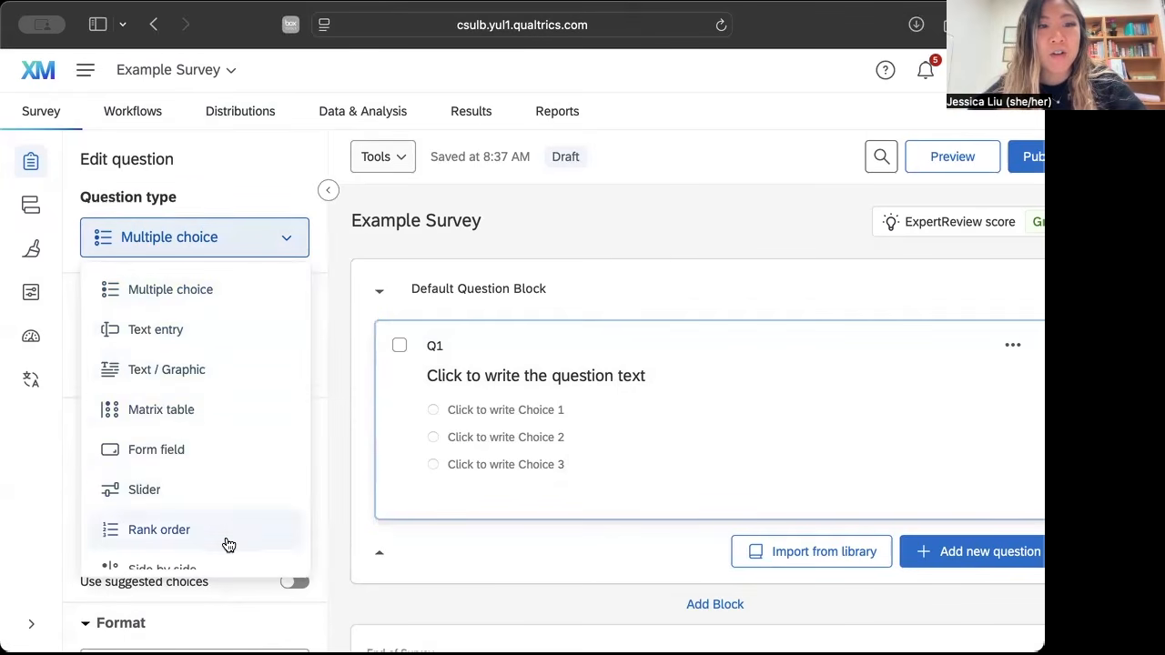
click(217, 381)
click(286, 236)
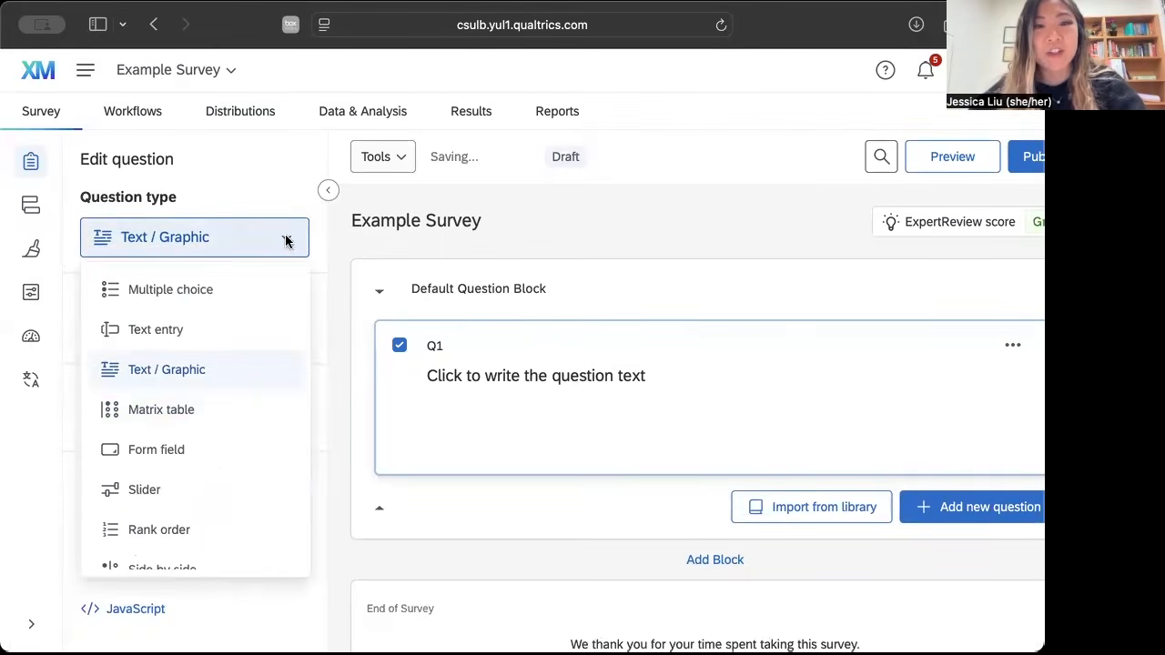
click(186, 503)
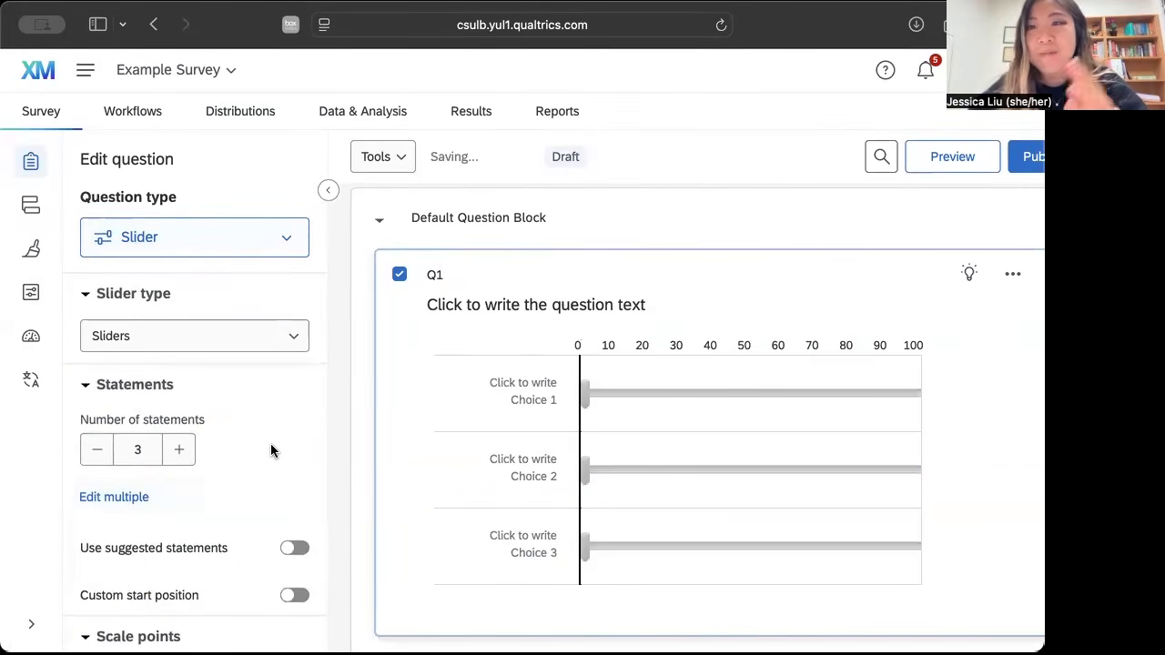
click(290, 250)
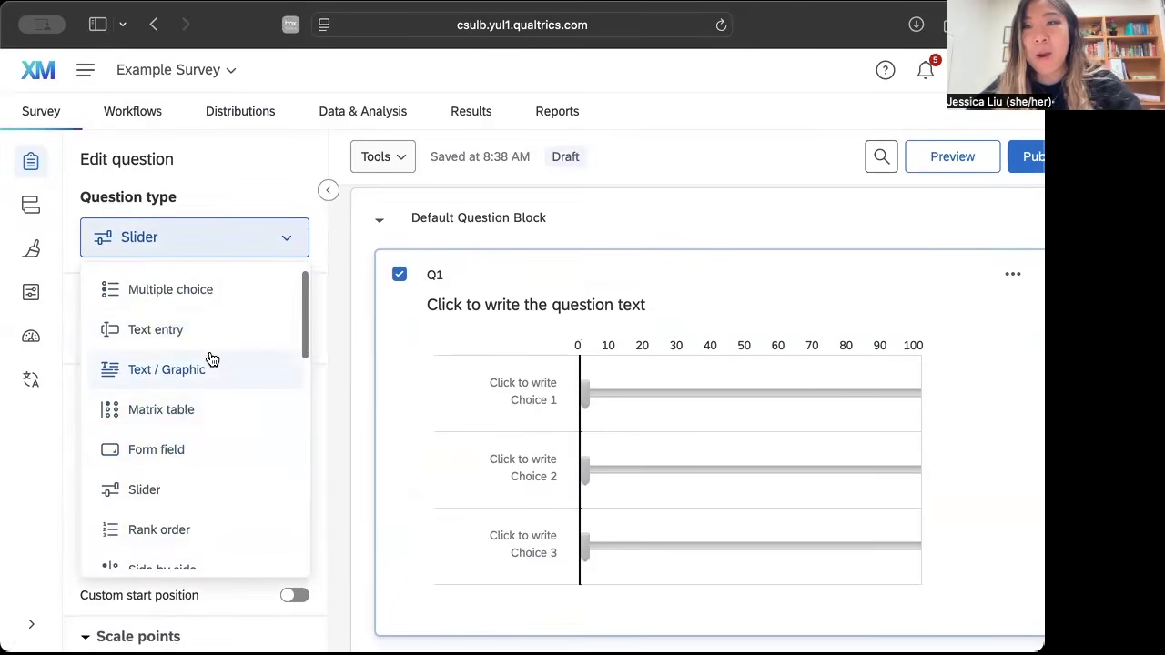
click(191, 302)
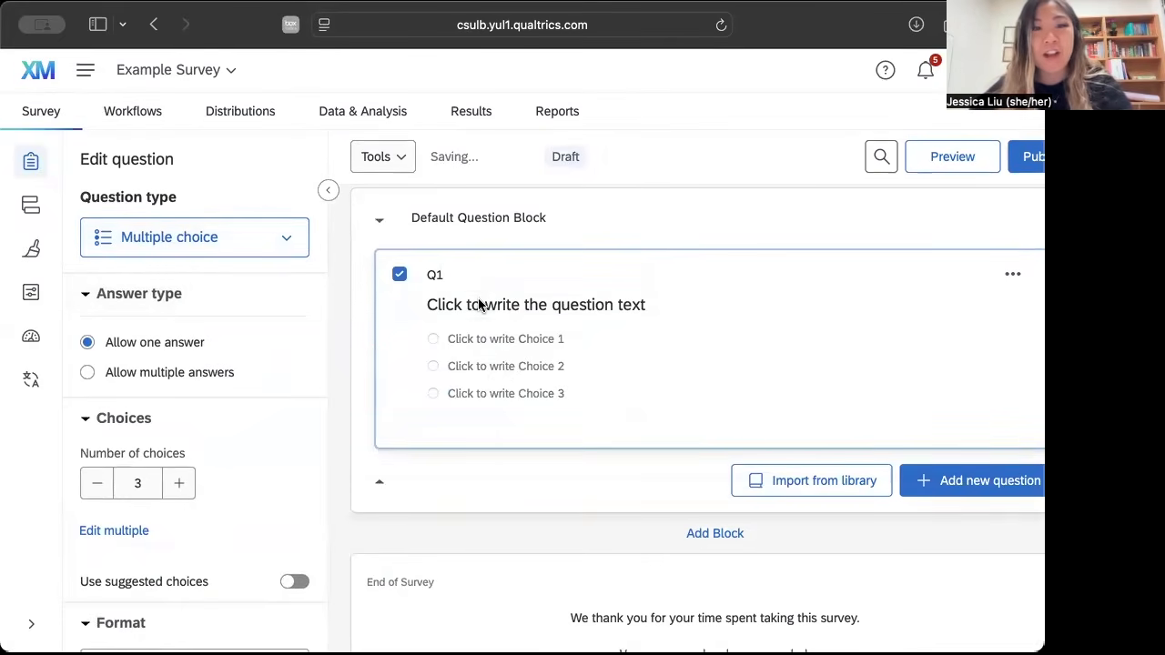
Set the text of the first question to "What did you eat for breakfast today?".
click(515, 307)
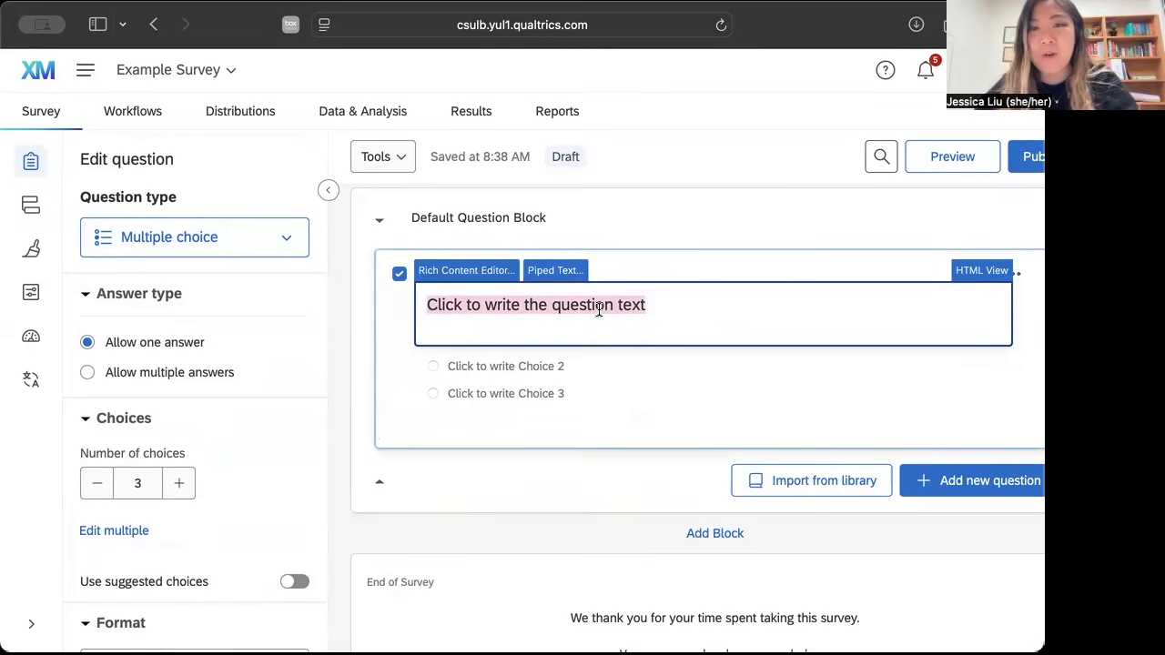
text(What did you eat)
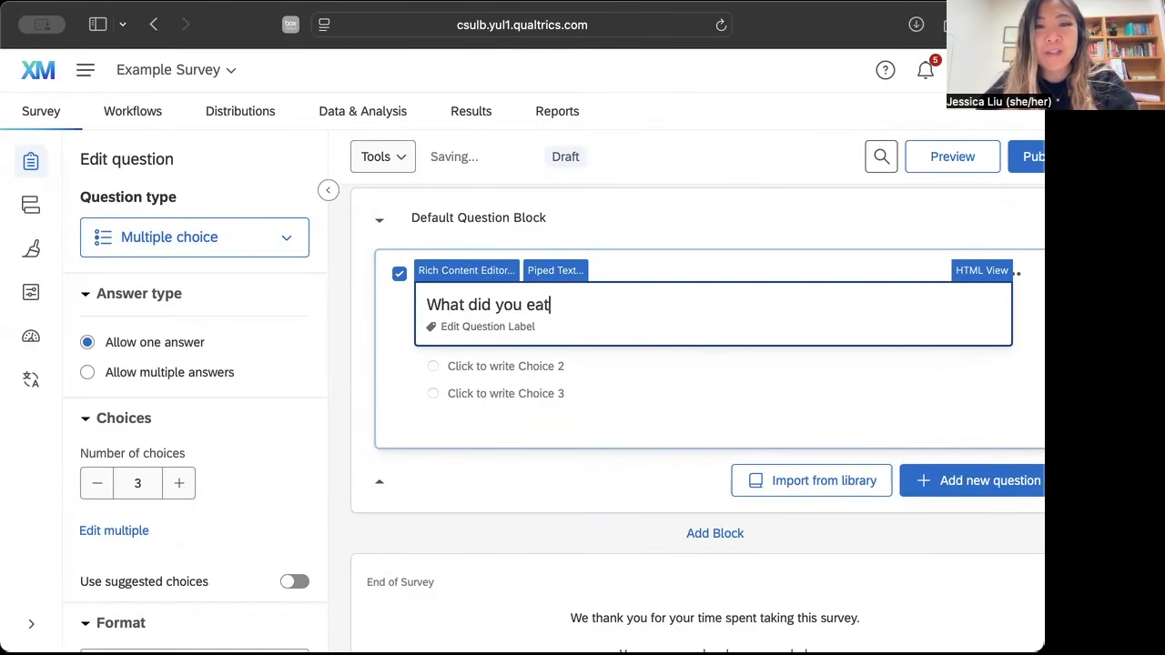
text( for brekafas)
key(BackSpace)
key(BackSpace)
key(BackSpace)
key(BackSpace)
key(BackSpace)
text(ak)
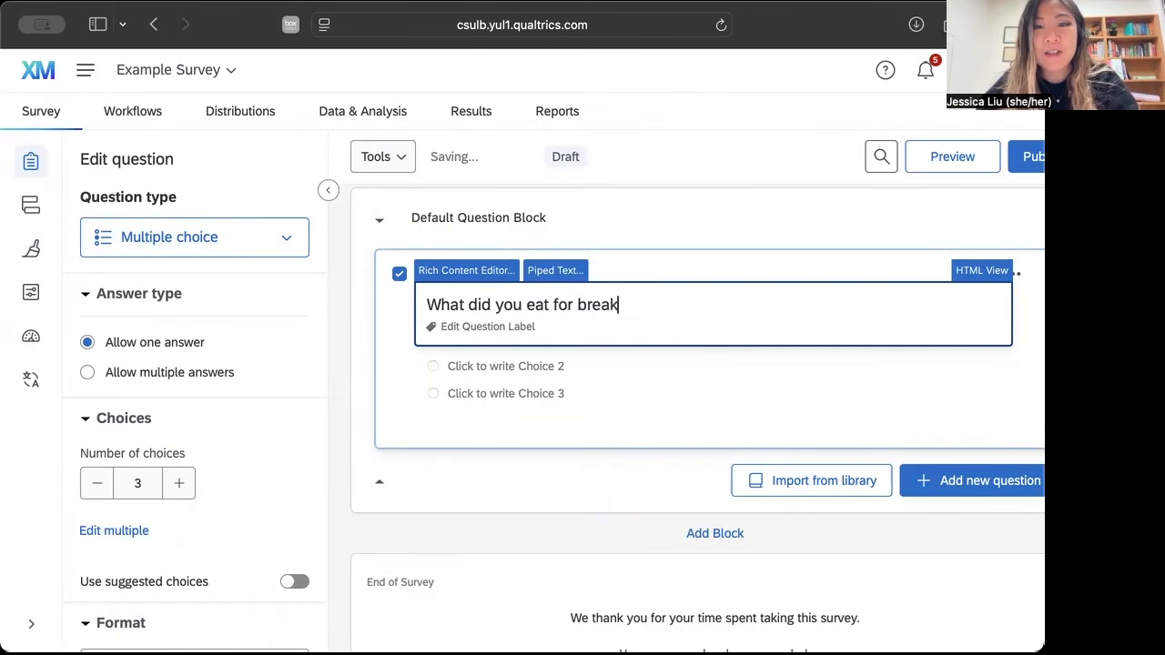
text(fast today?)
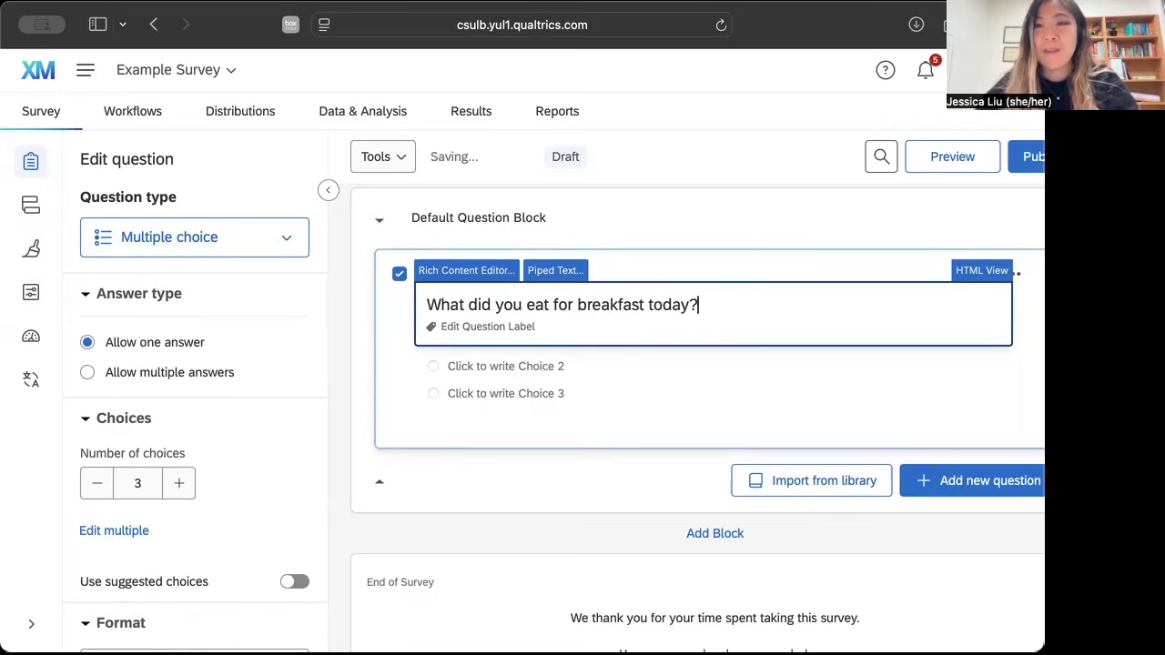
click(669, 387)
Enter the breakfast question's first four answer choices: Protein bar, Cereal, Oatmeal and Fruit.
click(510, 339)
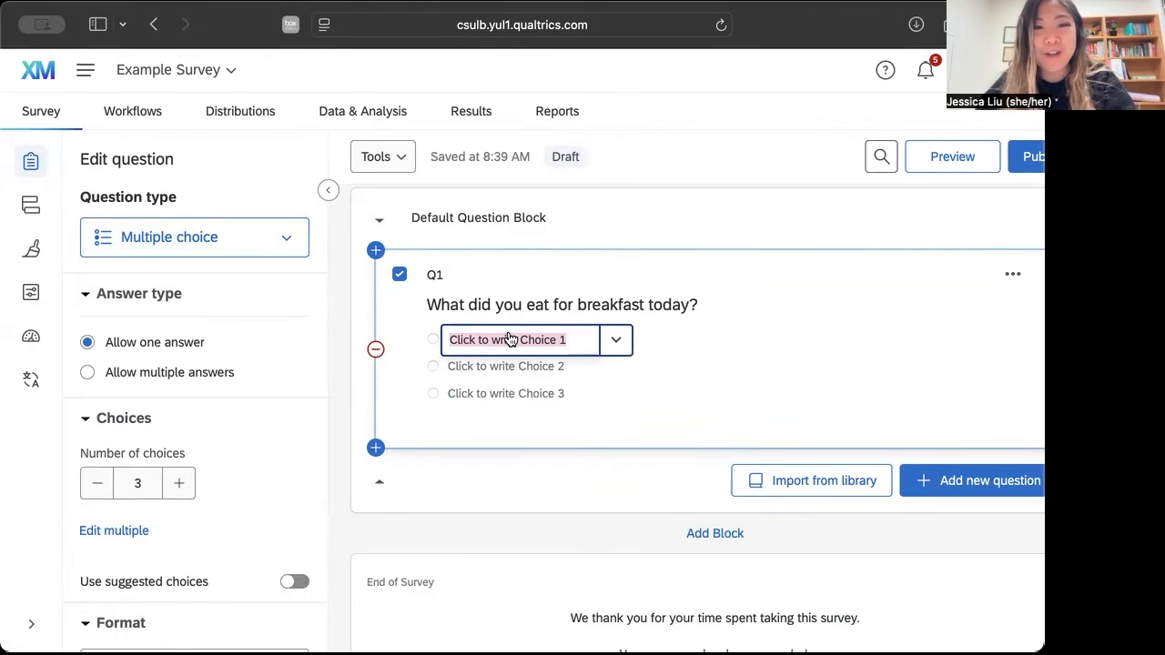
text(Protein bar)
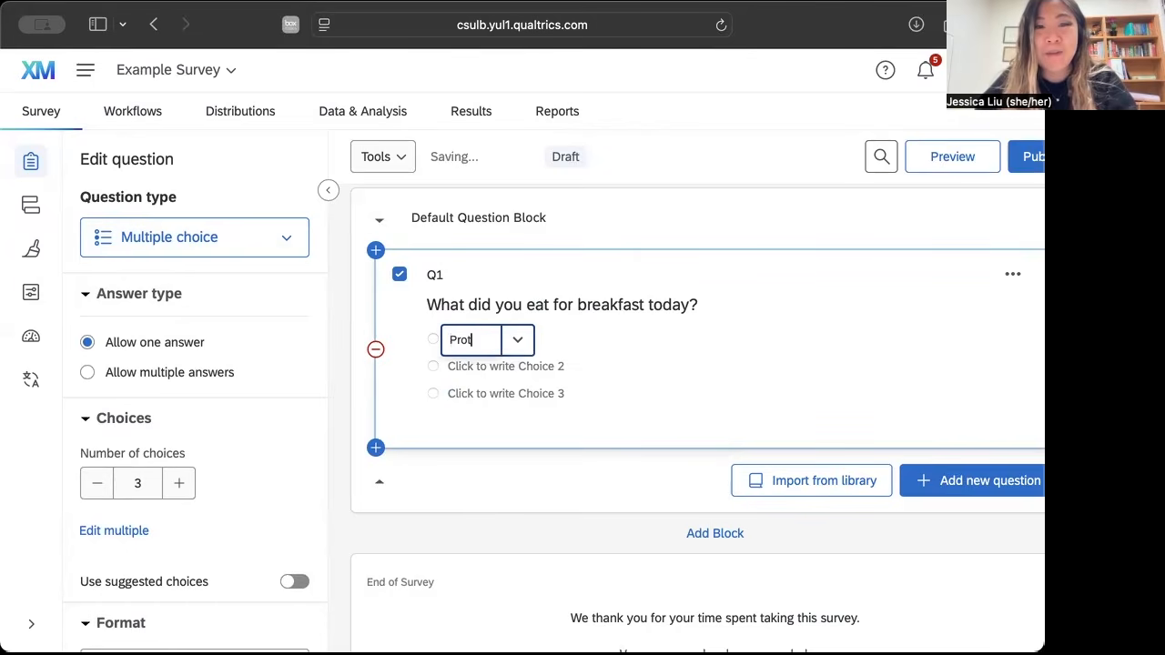
key(Return)
text(Cereal)
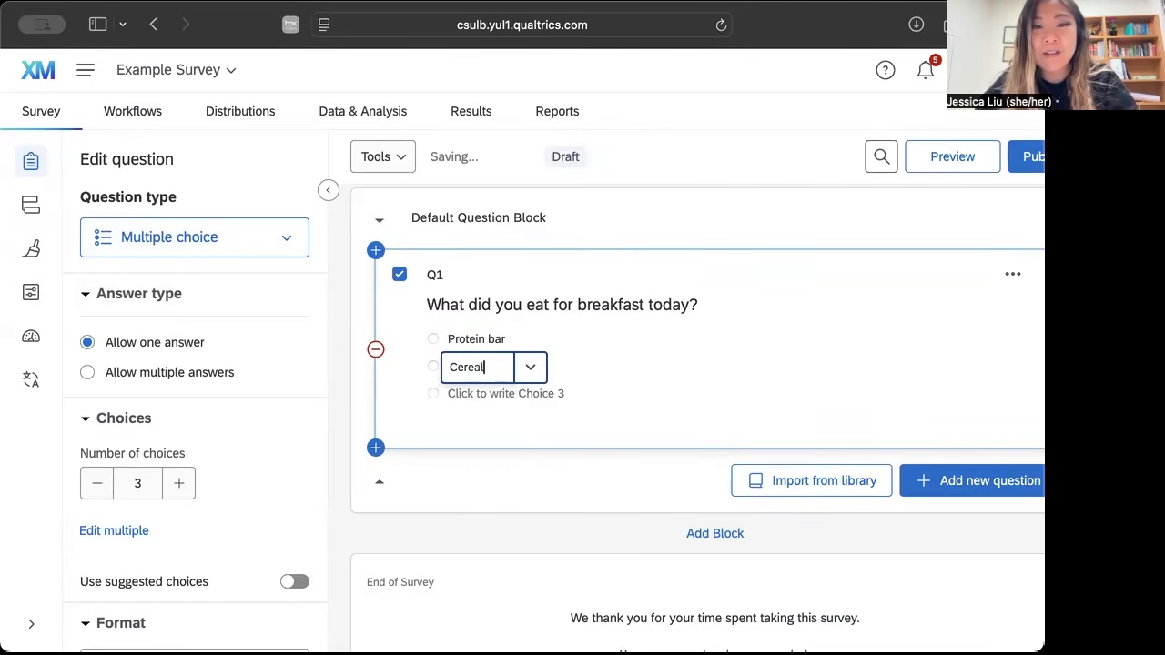
key(Return)
text(Oatmeal)
key(Return)
text(Fruit)
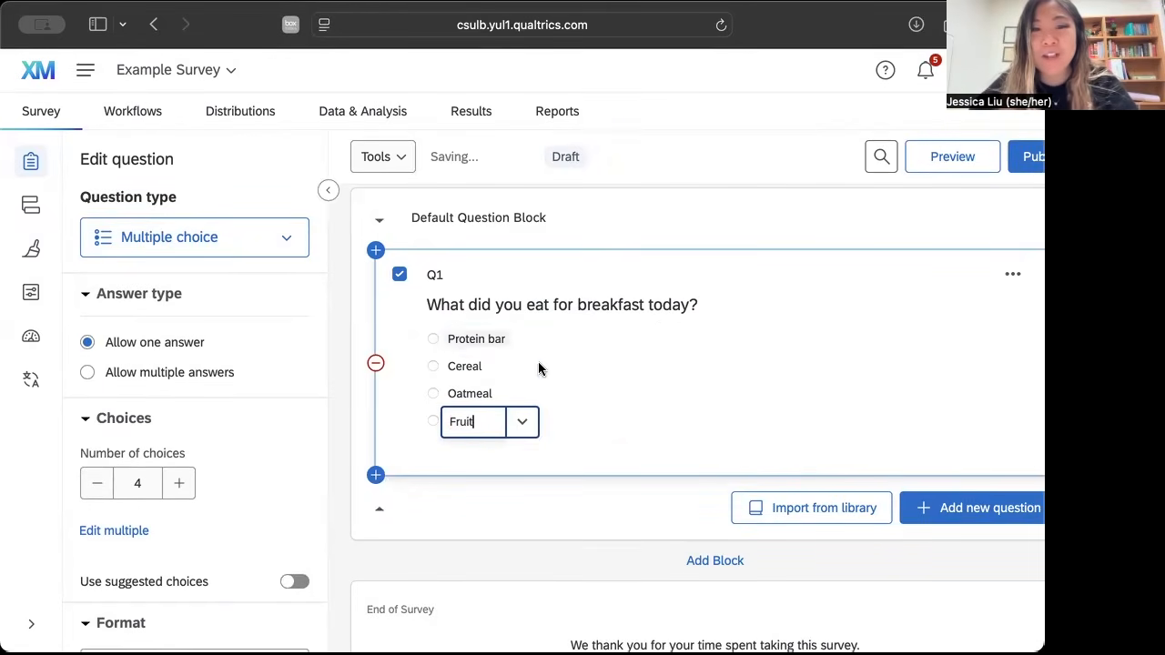
Add a fifth answer choice "Other" to the breakfast question and allow text entry for it.
key(Return)
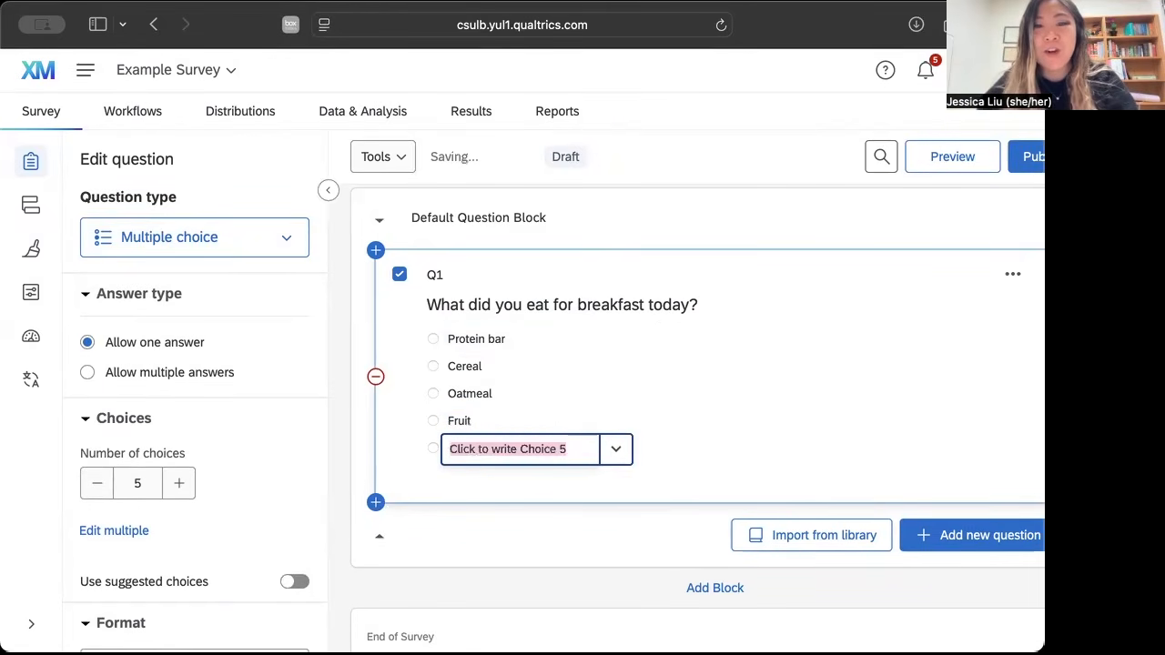
text(Other)
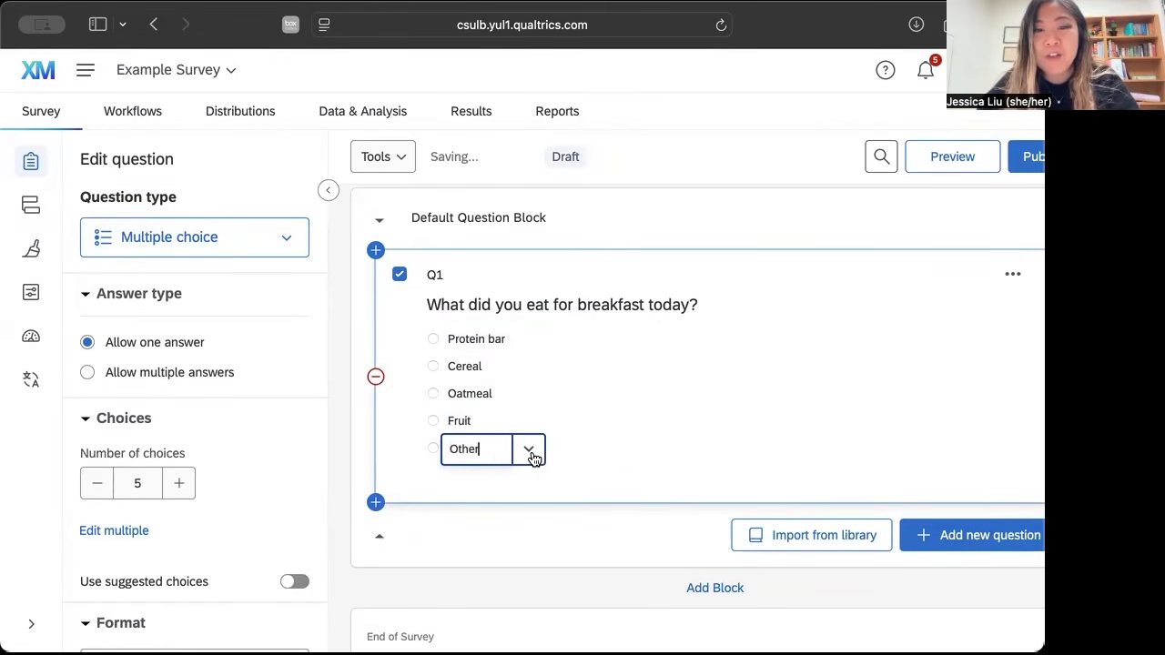
click(529, 451)
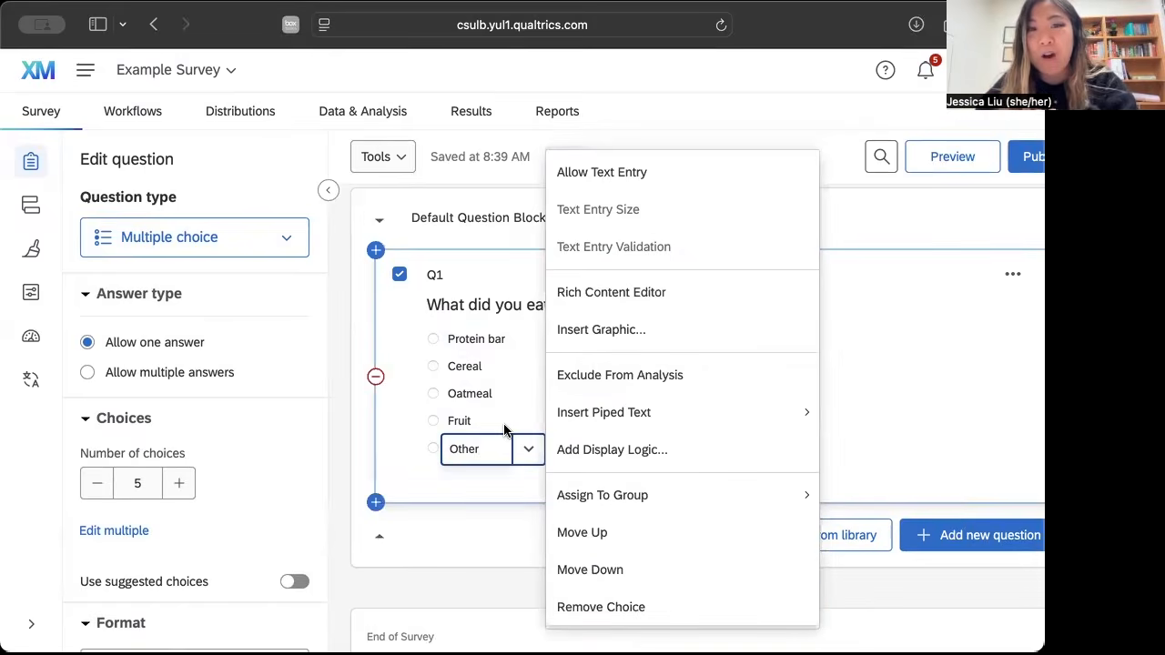
click(621, 182)
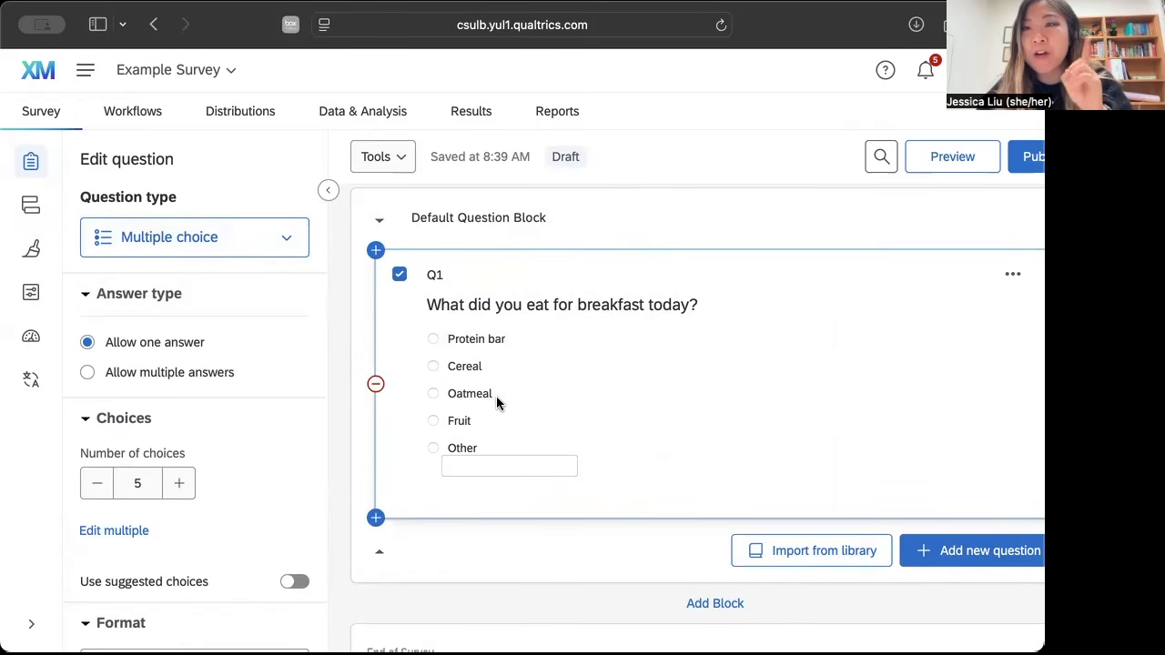
Append "(select all that apply)" to the breakfast question's text and allow multiple answers.
click(700, 305)
text((select all that apply)
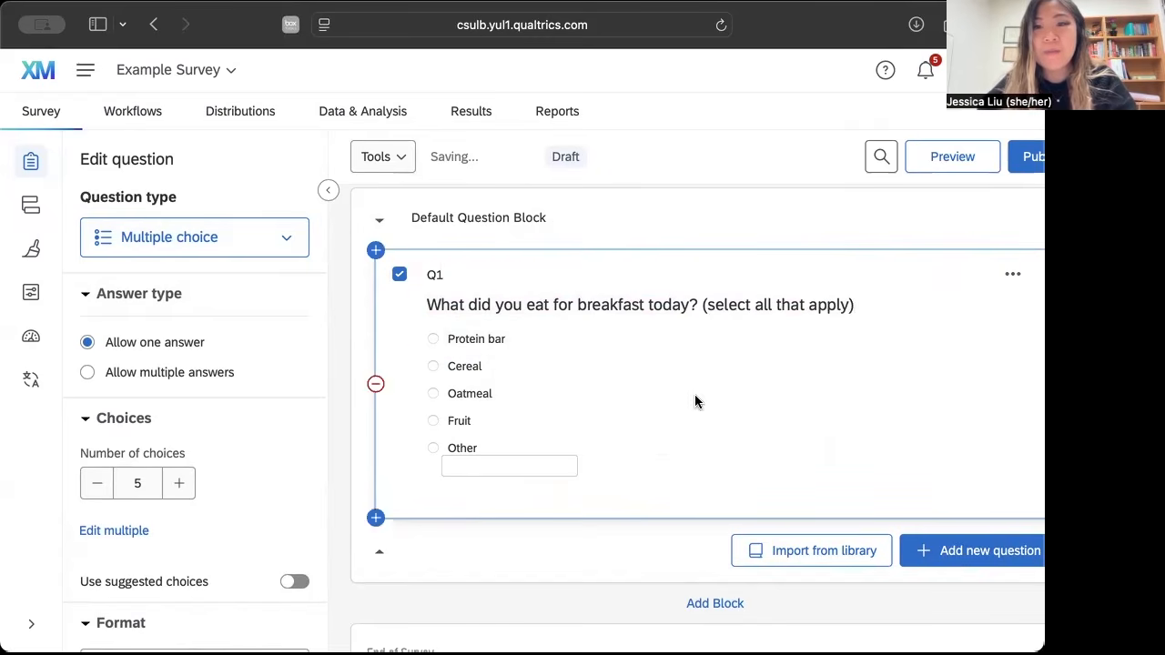
click(286, 246)
click(298, 237)
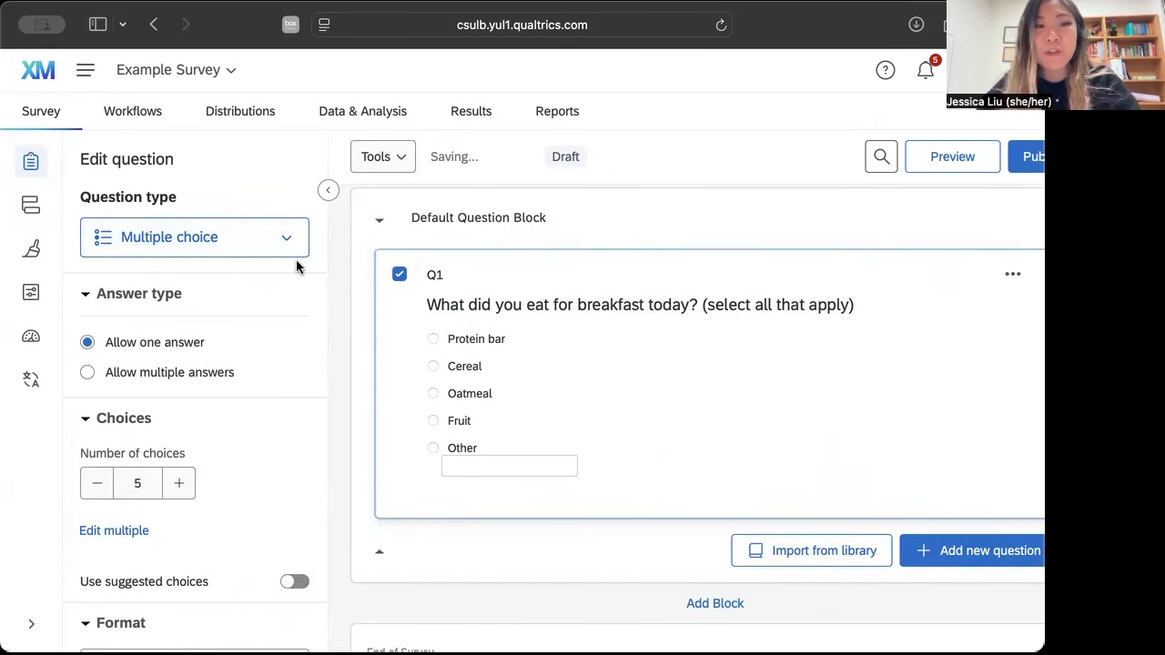
click(87, 375)
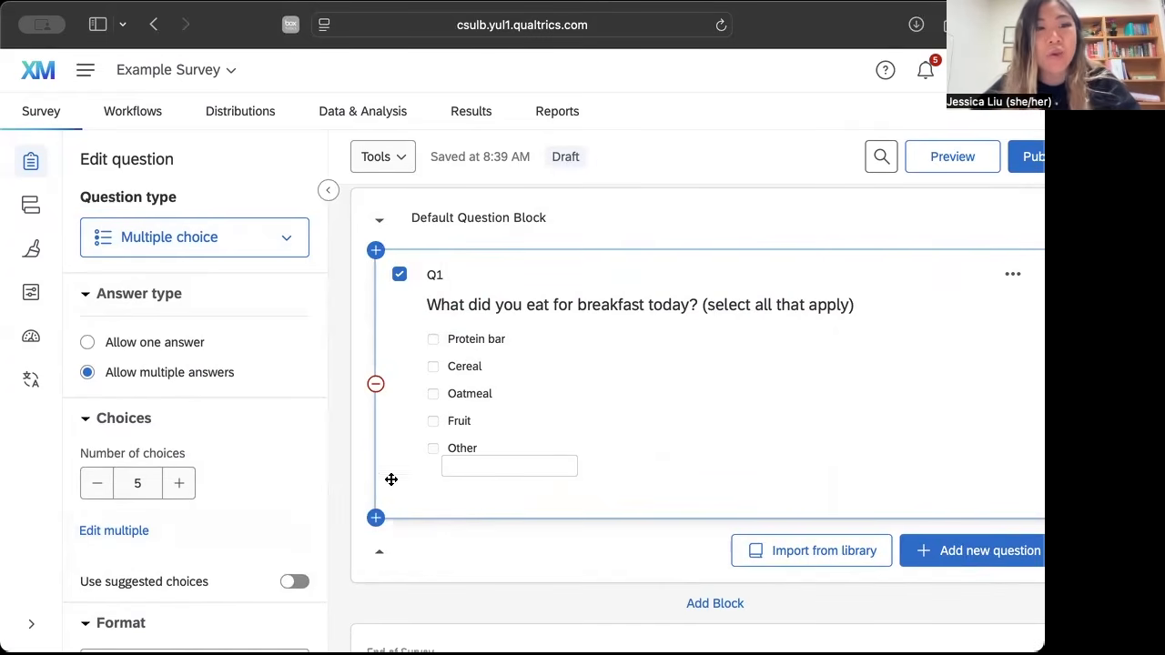
Look through the breakfast question's format, response requirements and question behavior settings.
scroll(218, 468, down, 5)
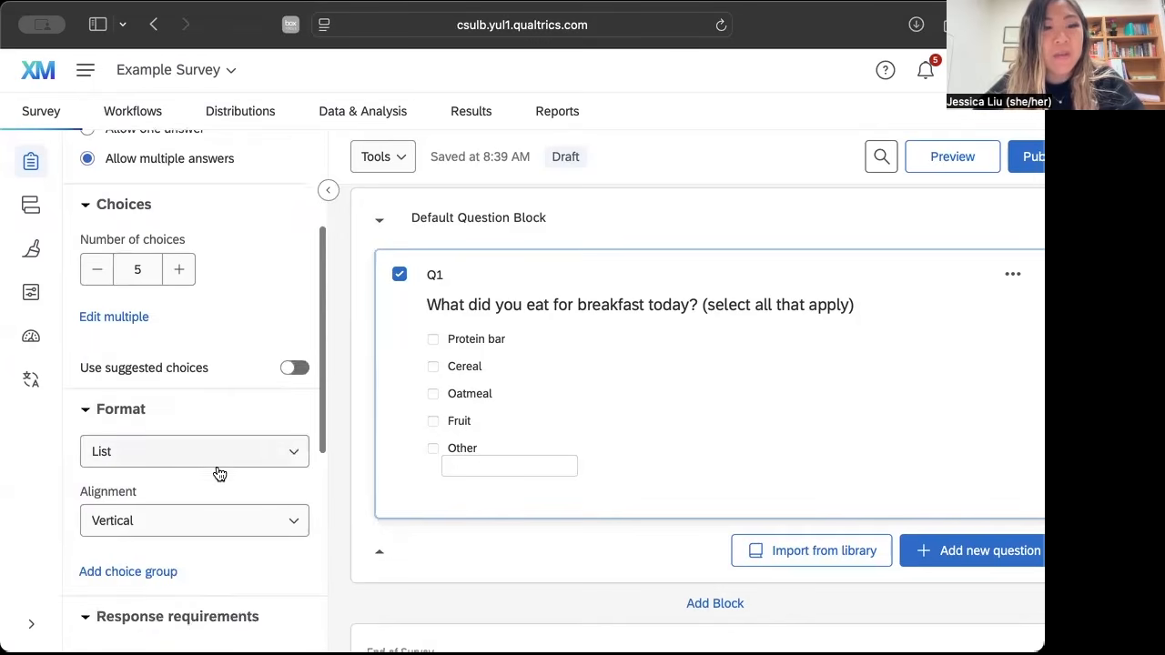
scroll(217, 468, down, 9)
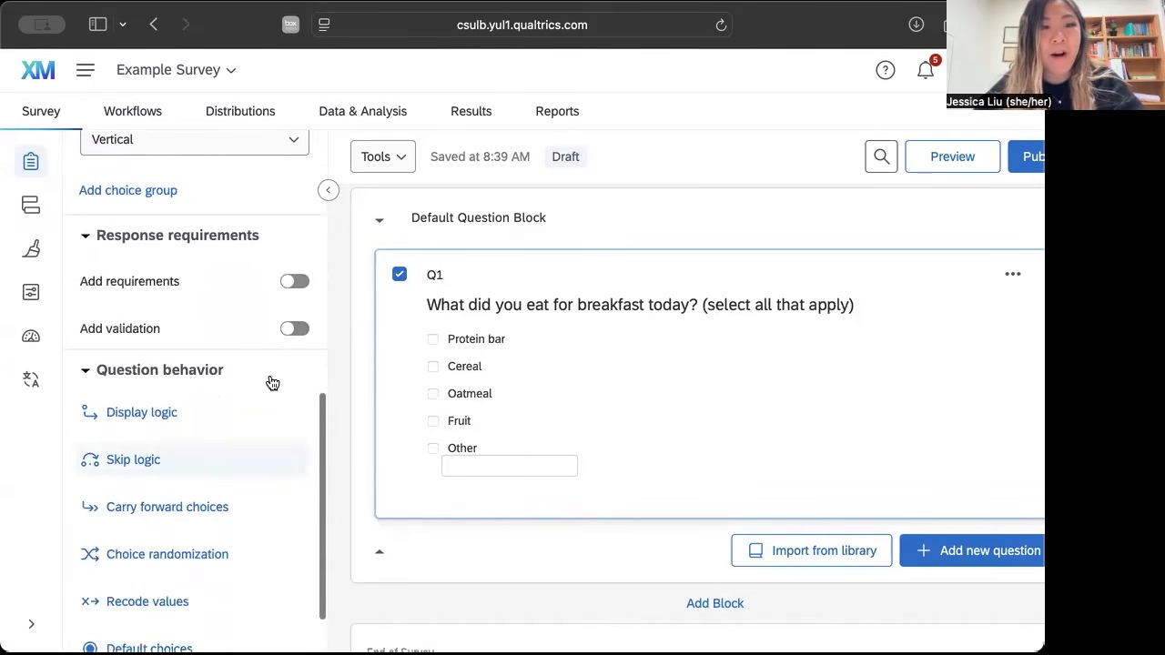
scroll(163, 489, down, 1)
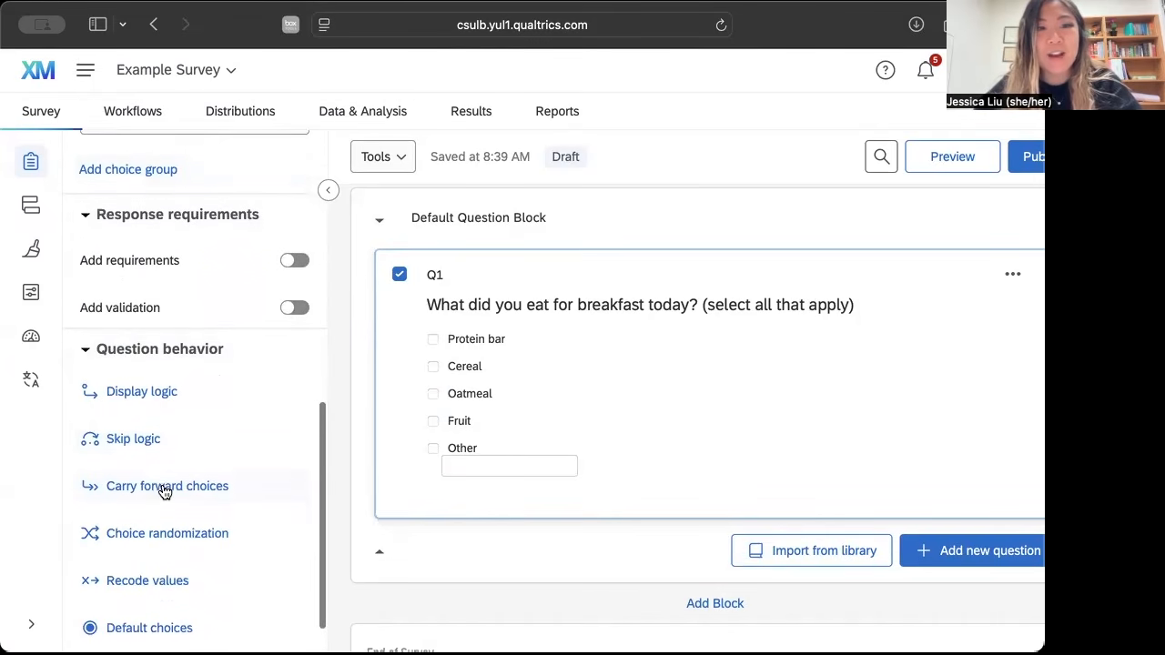
scroll(165, 491, down, 1)
scroll(164, 491, up, 11)
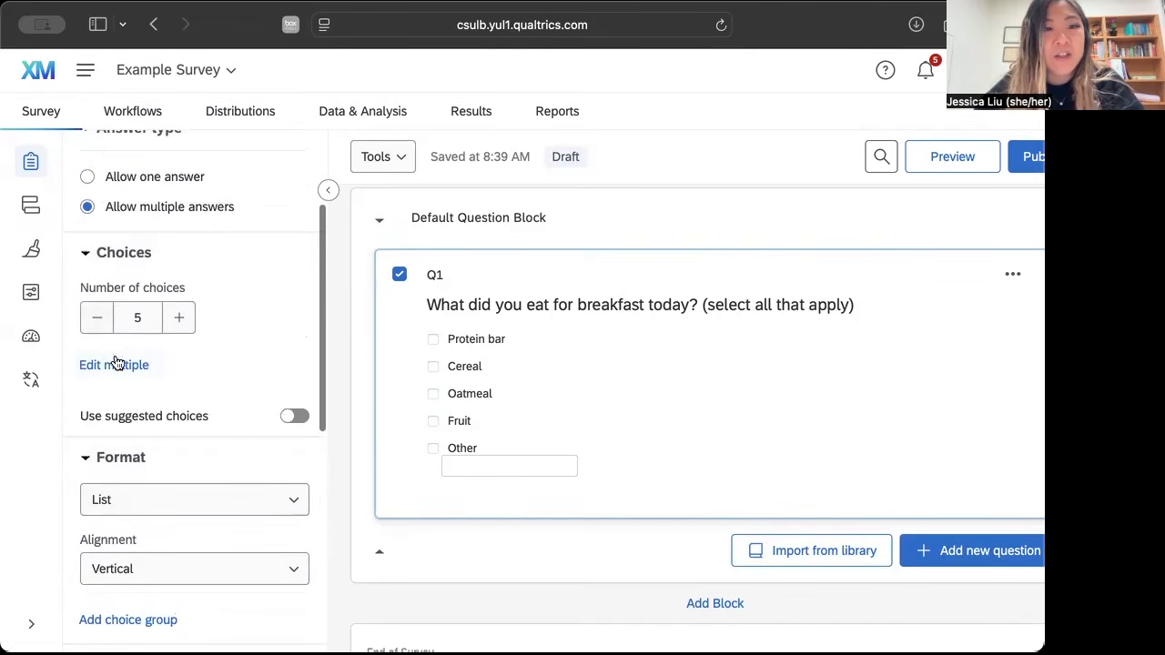
Raise the breakfast question's number of choices to 7 and return it to 5.
click(180, 319)
click(179, 319)
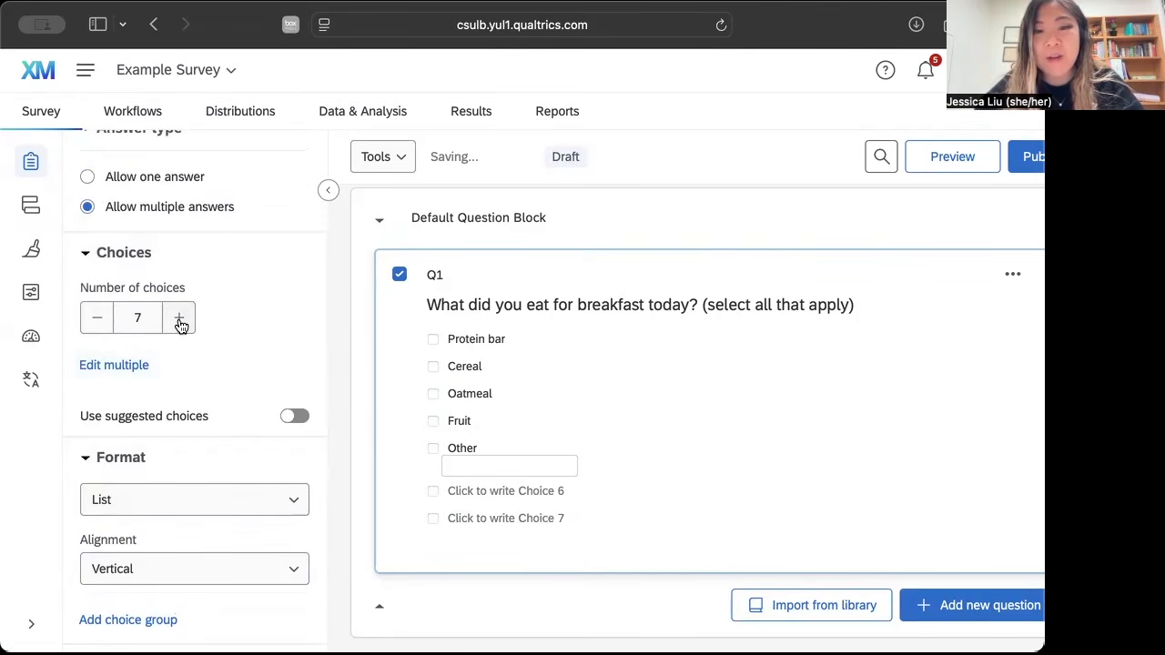
click(98, 319)
click(98, 319)
Try the Select box format for the breakfast question and set it back to List.
scroll(136, 398, down, 3)
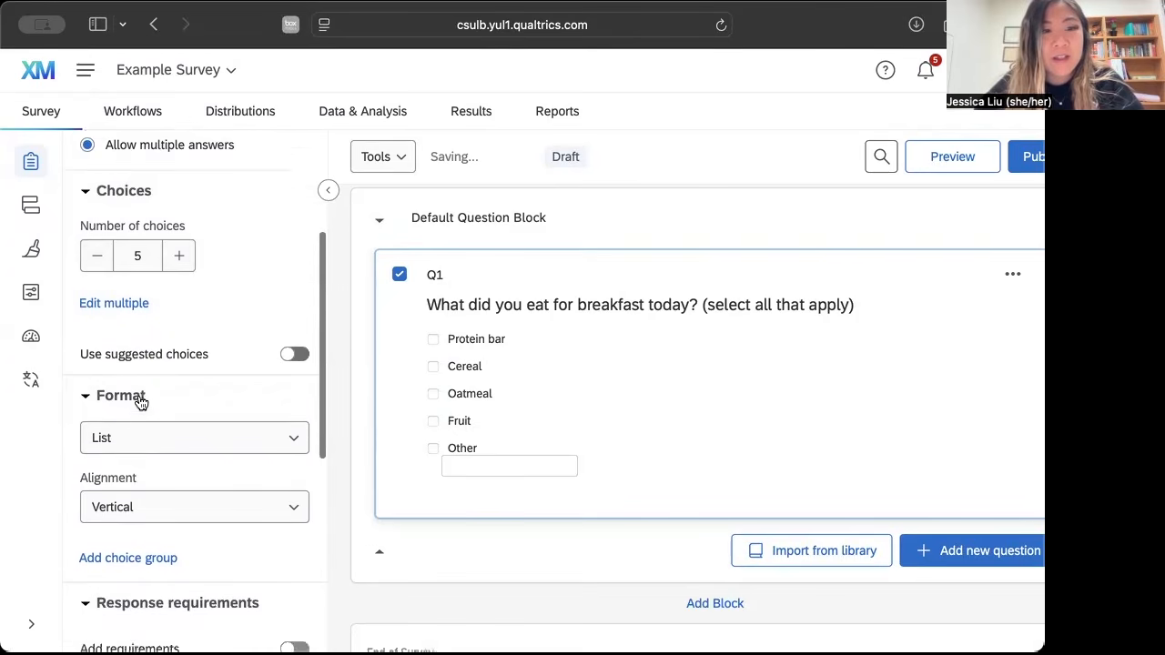
scroll(141, 403, down, 1)
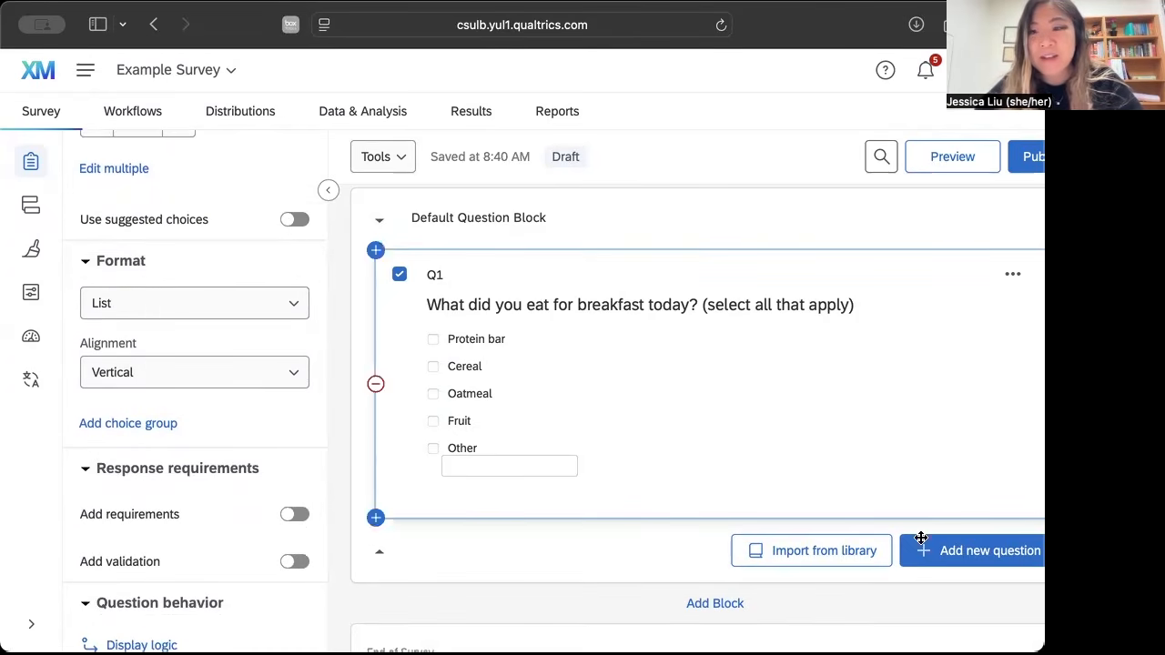
click(297, 314)
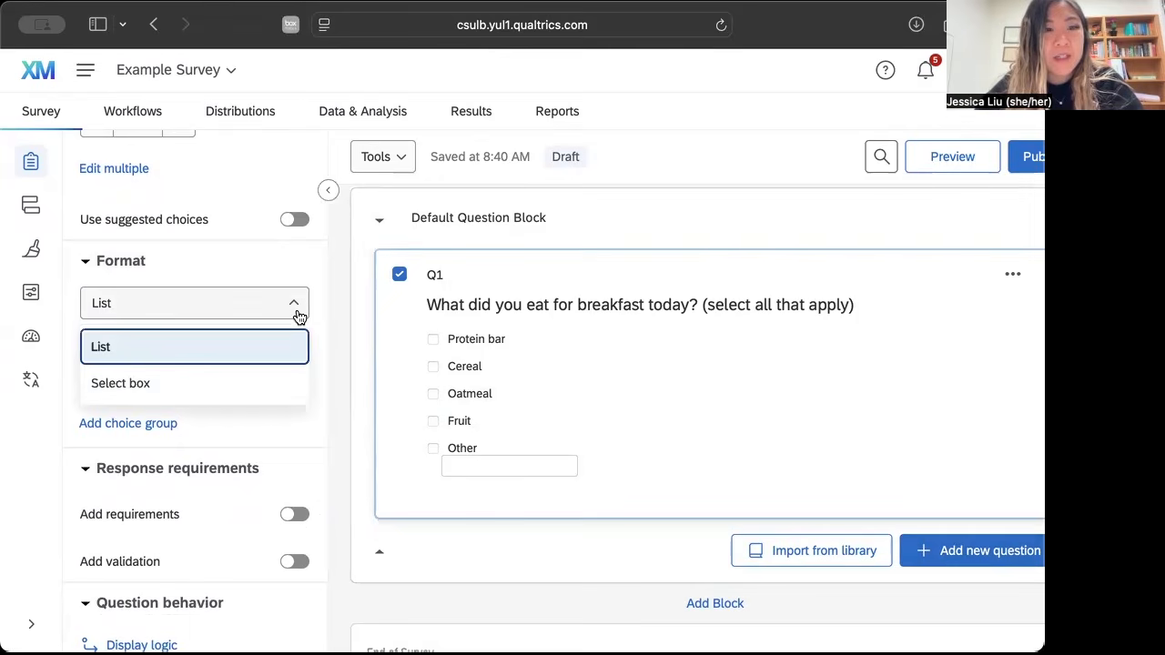
click(300, 279)
click(299, 277)
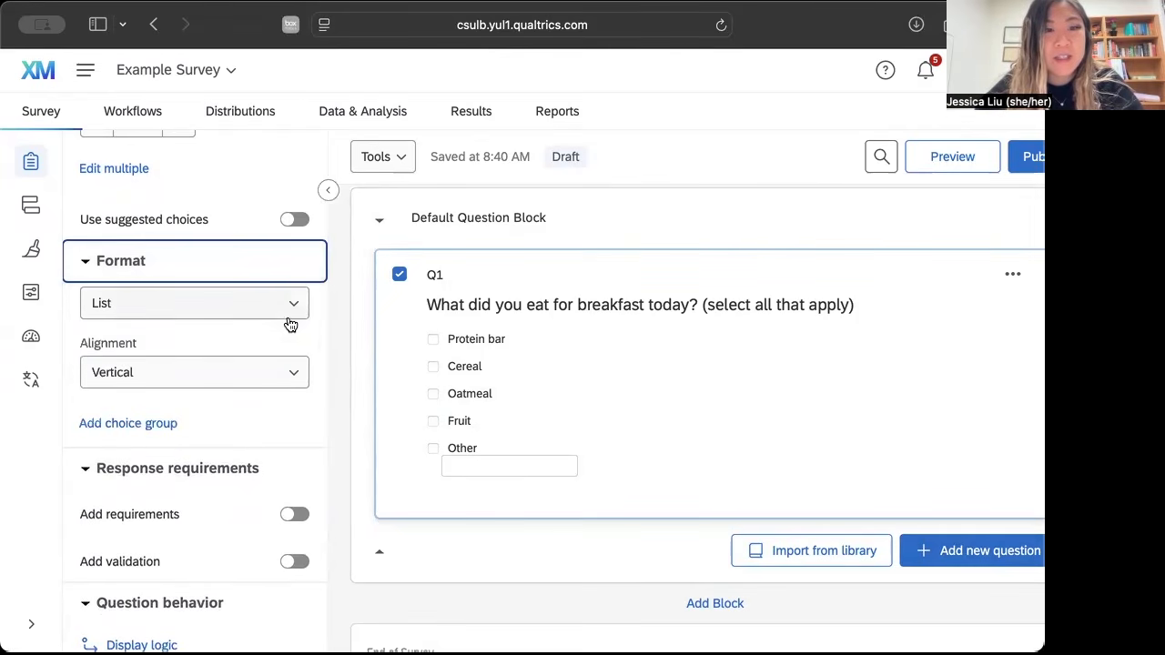
click(291, 315)
click(287, 385)
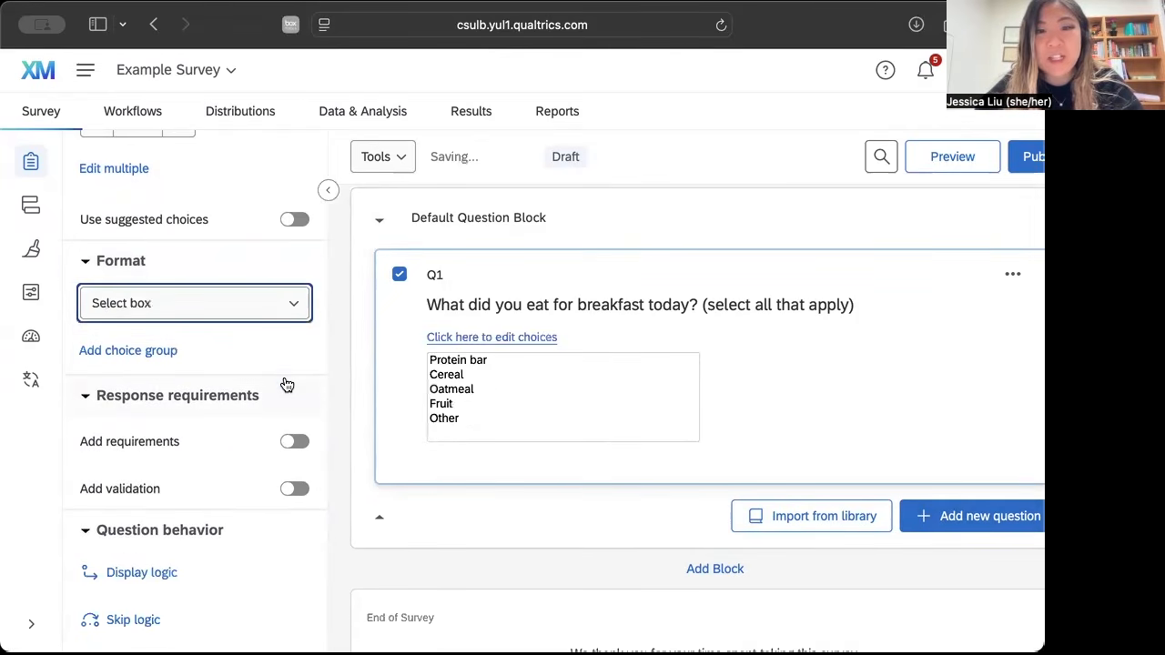
click(279, 309)
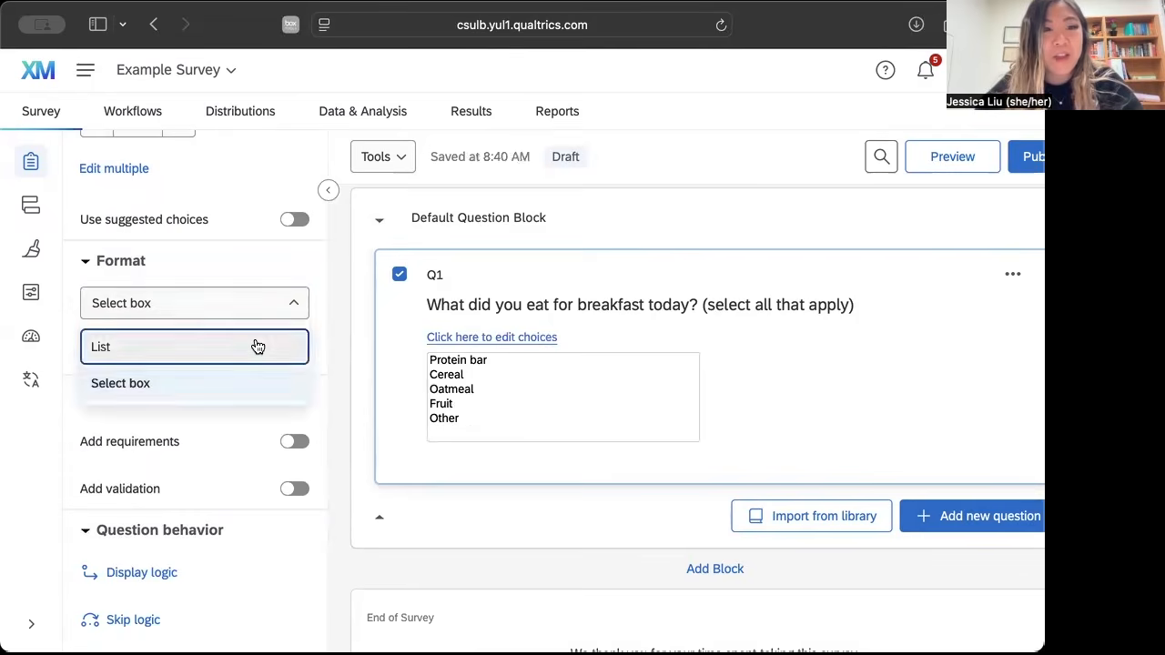
click(254, 343)
click(307, 371)
click(309, 342)
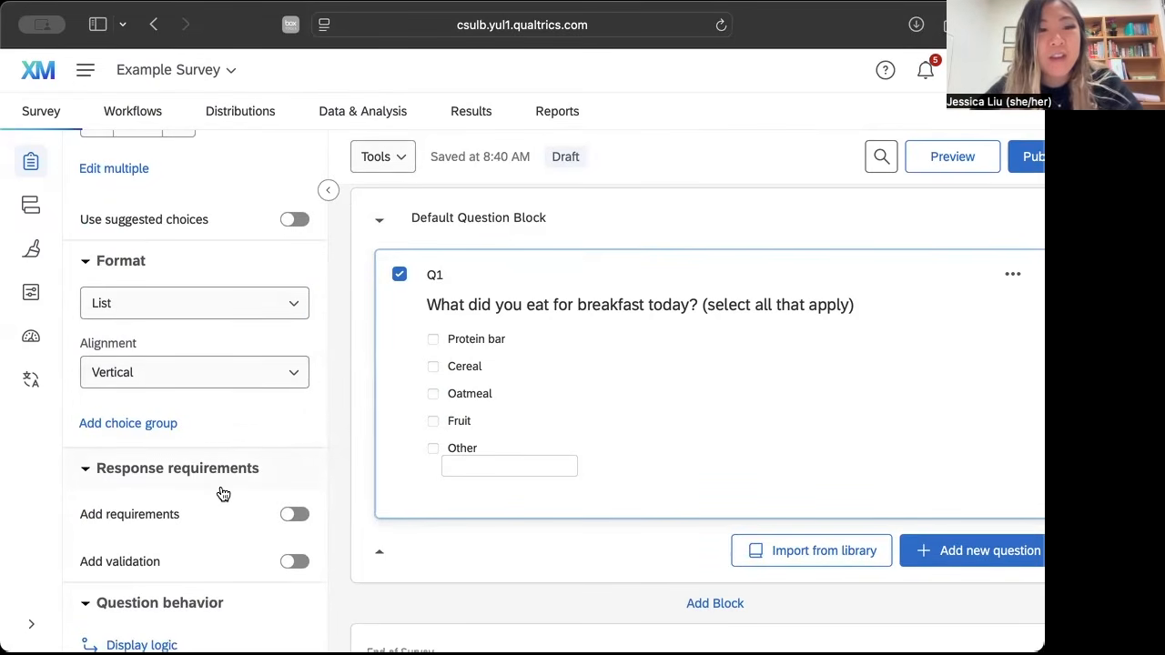
Try the Force response and Request response requirements on the breakfast question and turn requirements off again.
scroll(237, 494, down, 2)
click(294, 456)
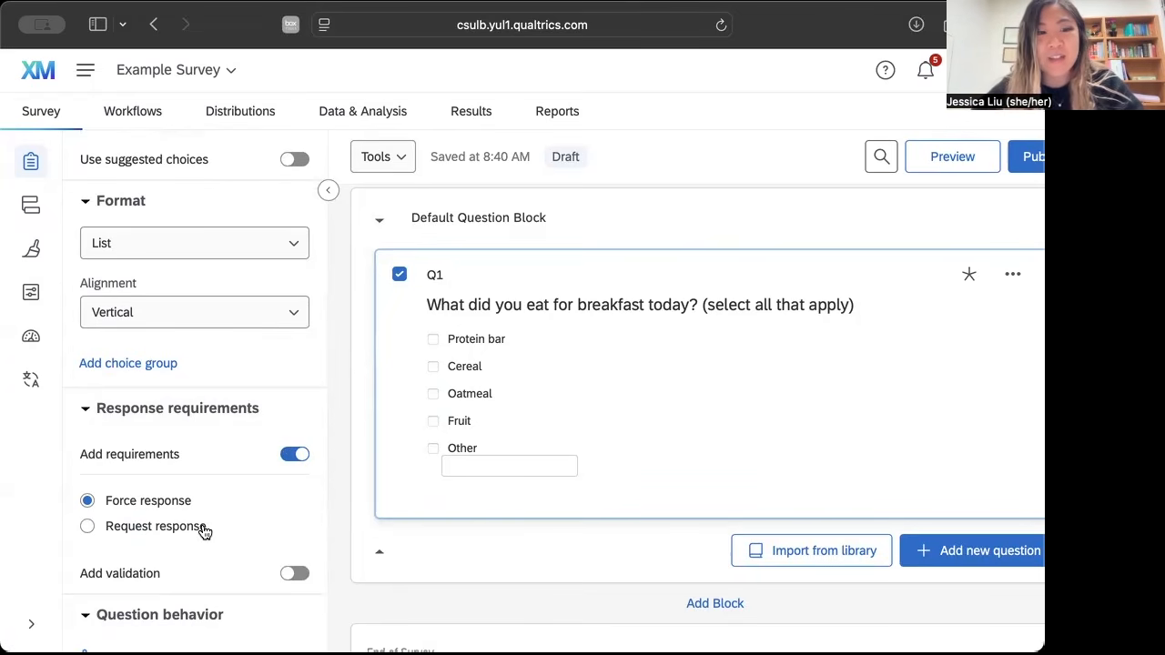
scroll(205, 532, down, 1)
click(195, 495)
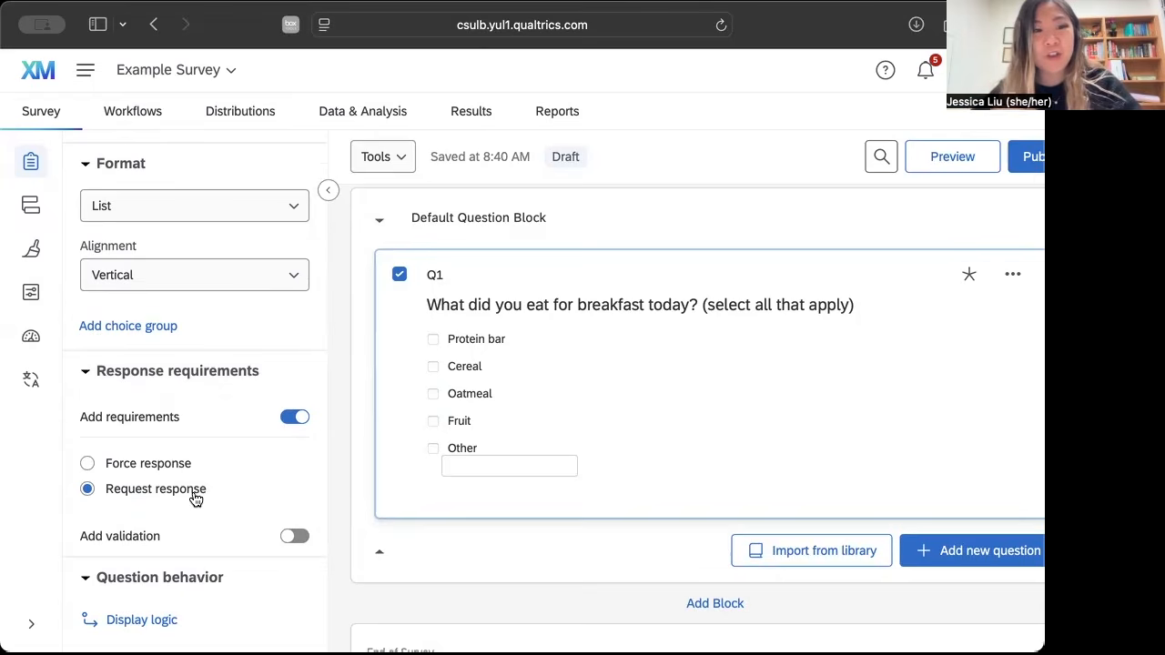
click(295, 426)
scroll(287, 434, down, 5)
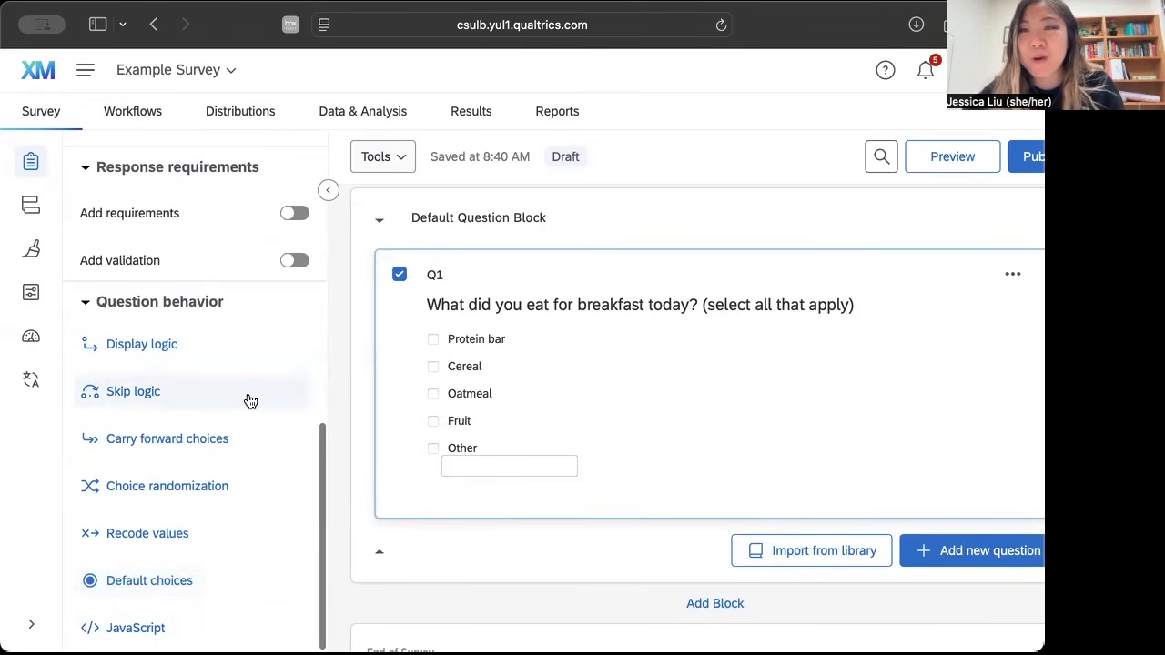
scroll(267, 394, up, 10)
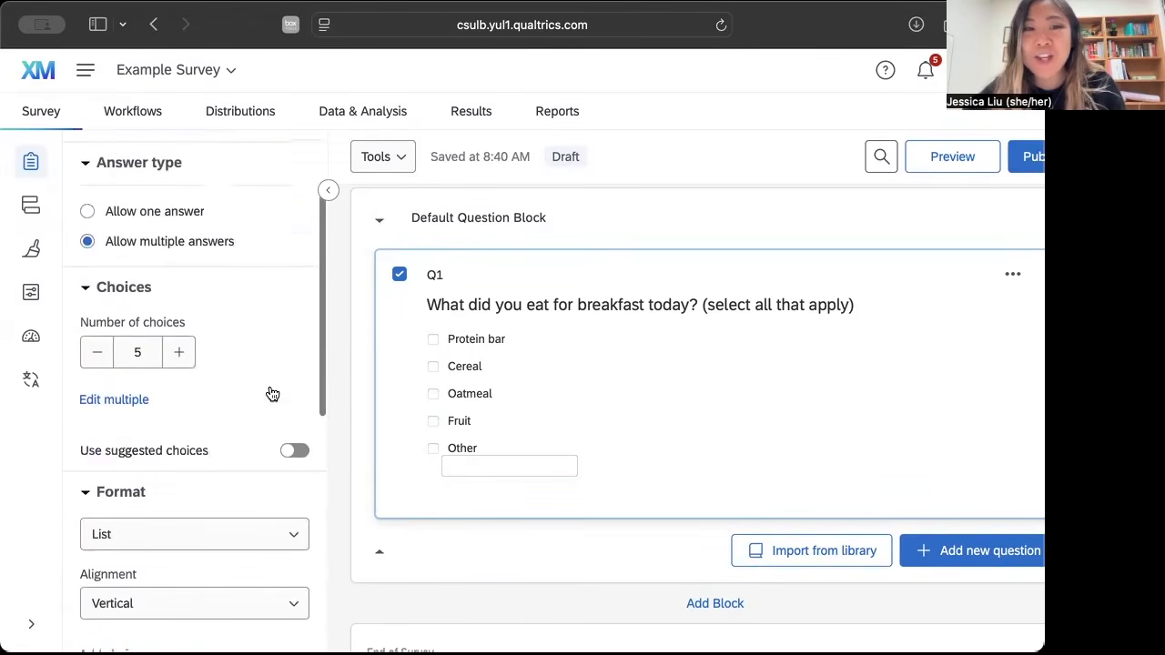
scroll(272, 394, up, 1)
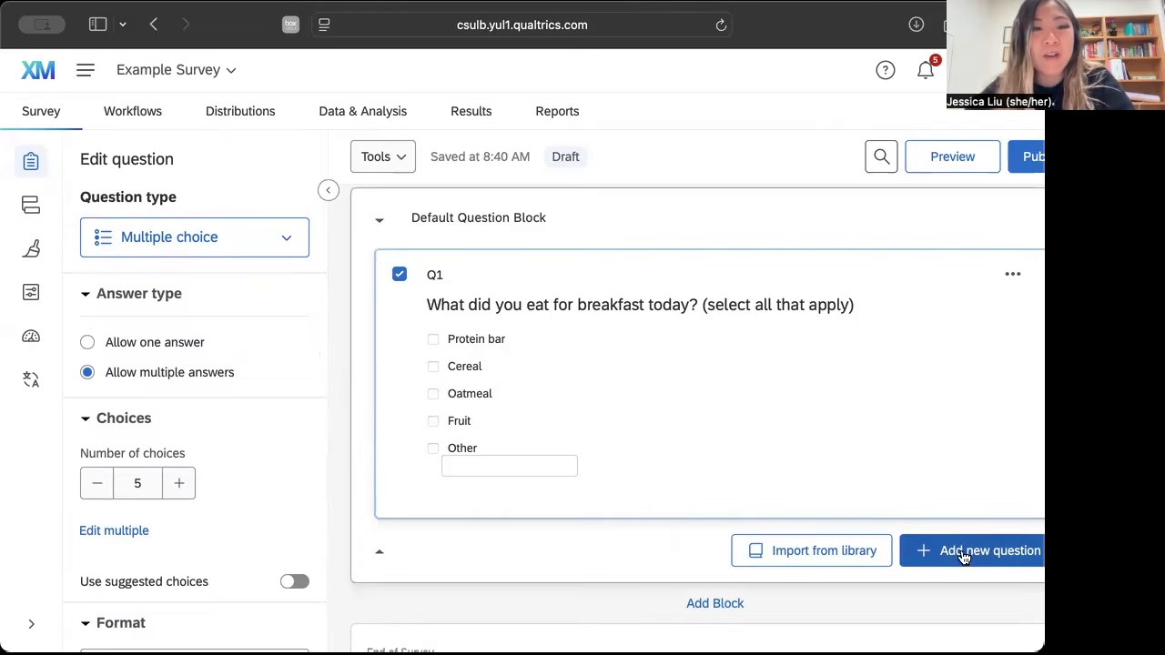
scroll(291, 501, down, 3)
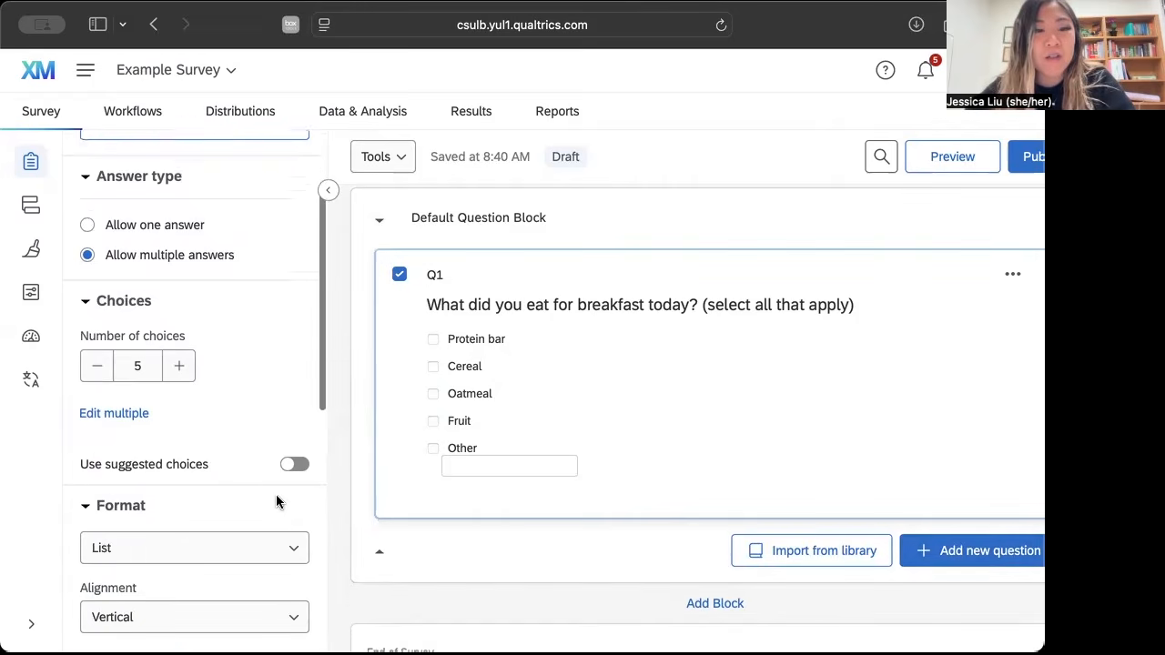
click(949, 552)
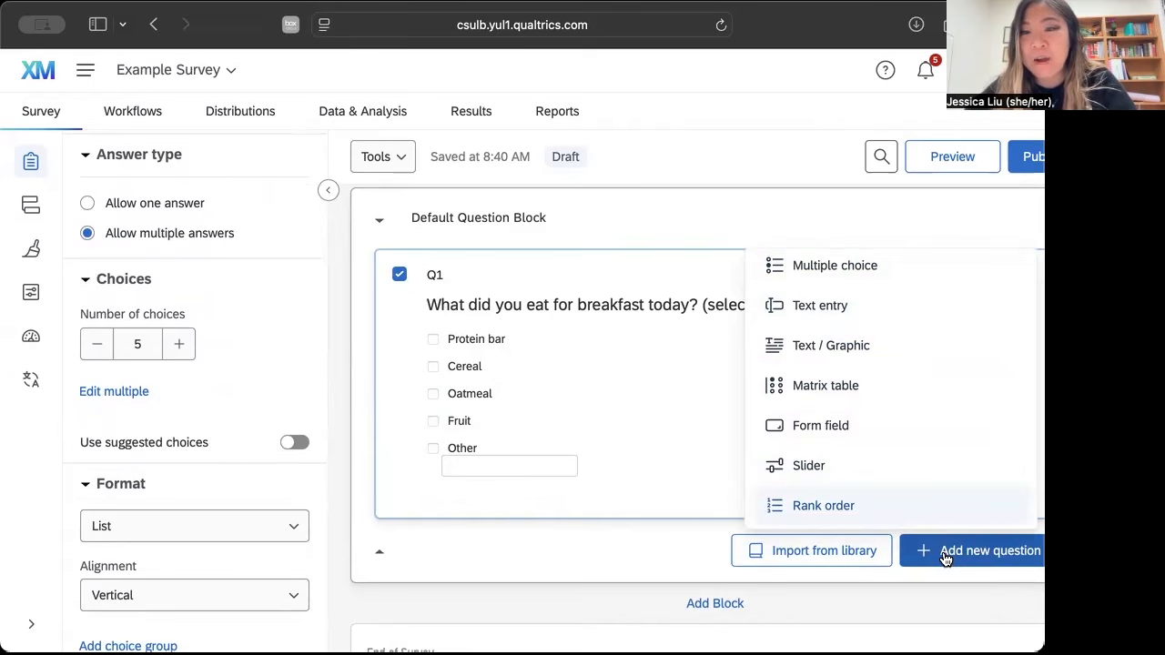
click(516, 536)
Add a multiple-choice question below the breakfast question with the text "How much did you enjoy your breakfast this morning?".
mouse_move(482, 475)
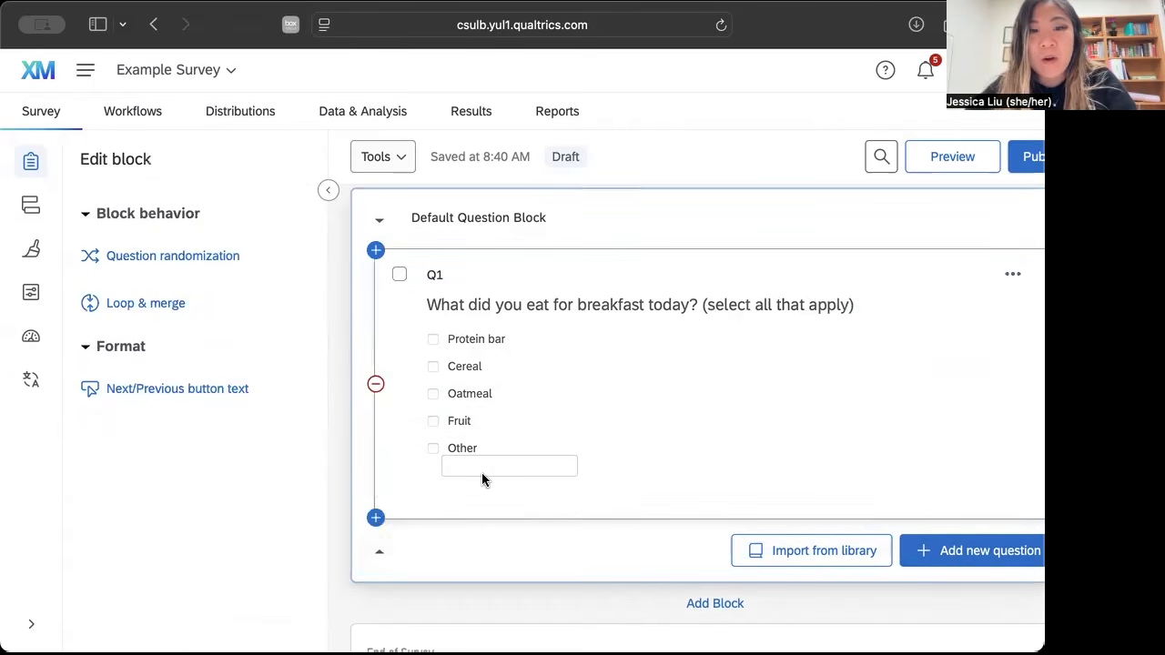
click(376, 518)
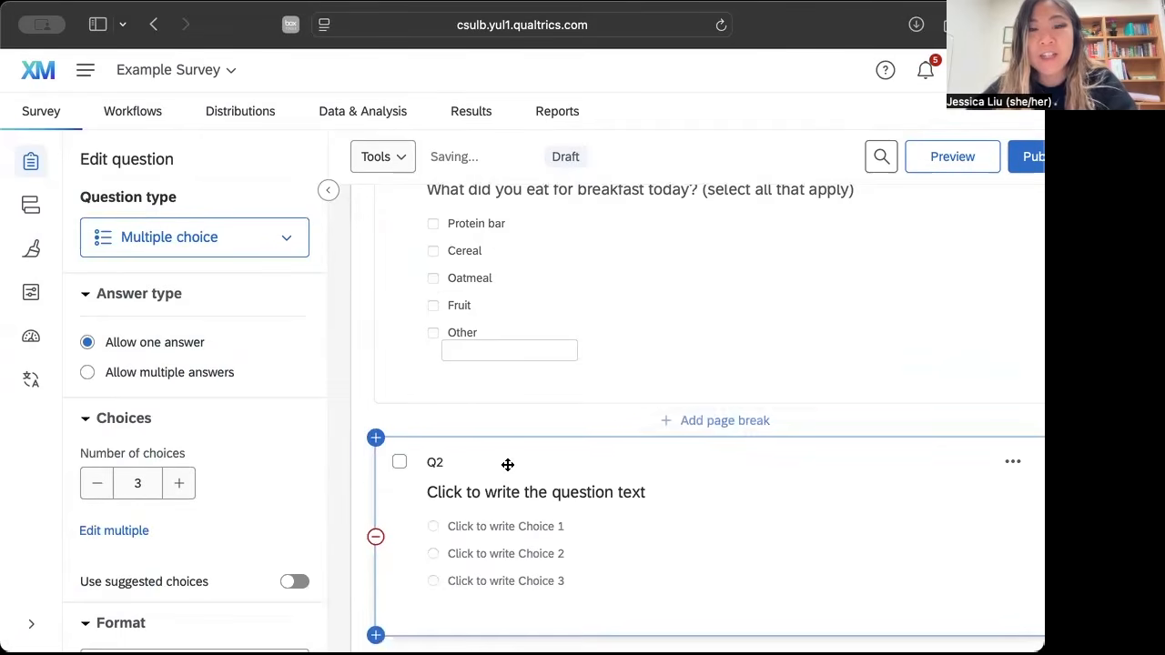
click(531, 387)
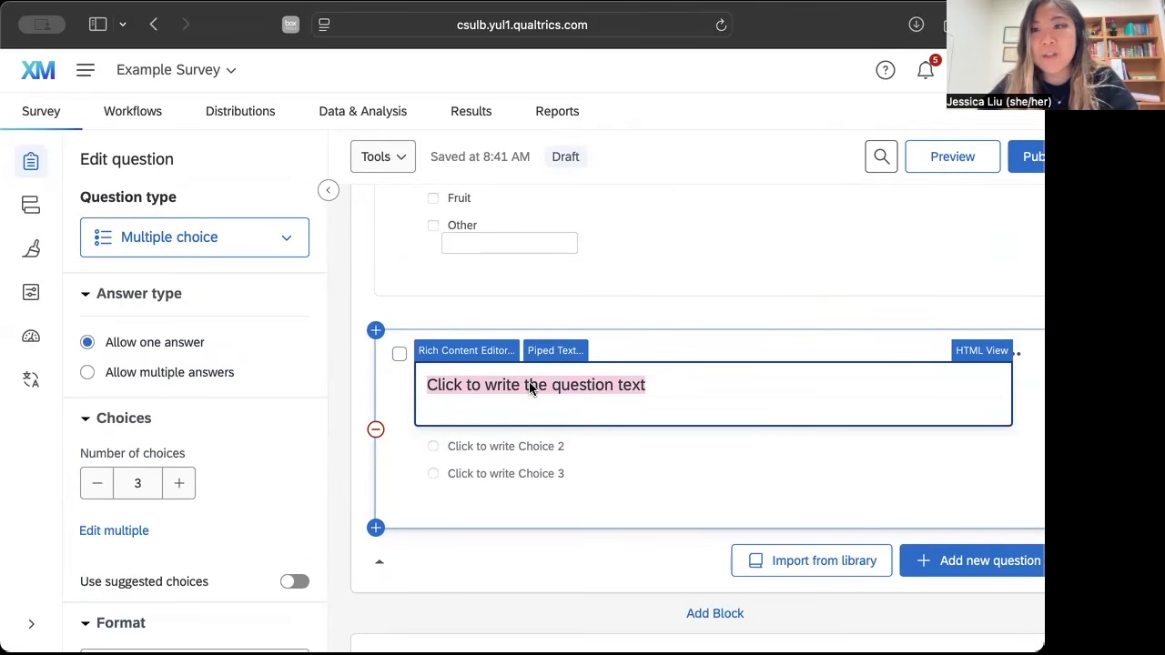
text(Ho w)
key(BackSpace)
key(BackSpace)
text(w much di)
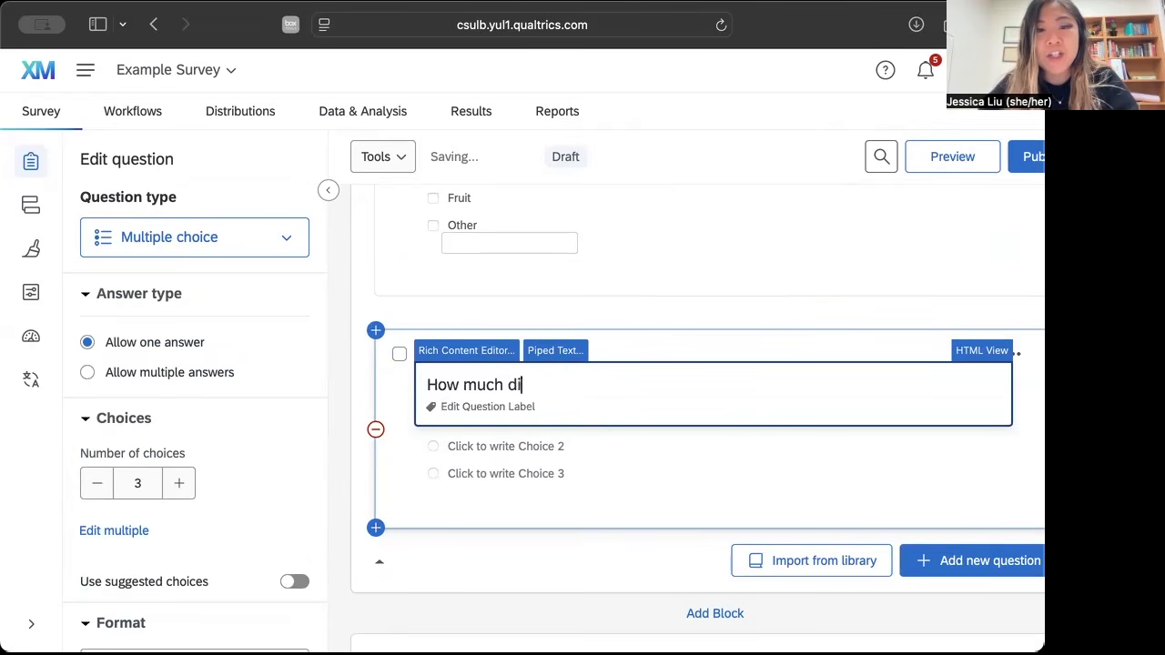
text(d you enjoy your breakfa)
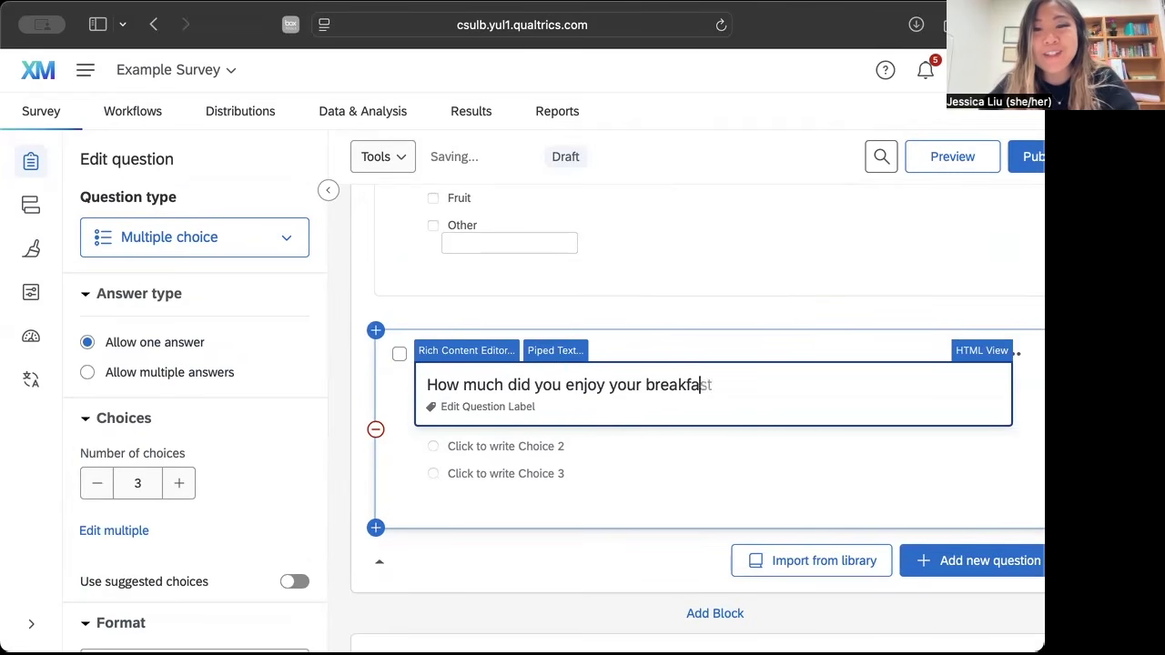
text(st this morning?)
click(591, 478)
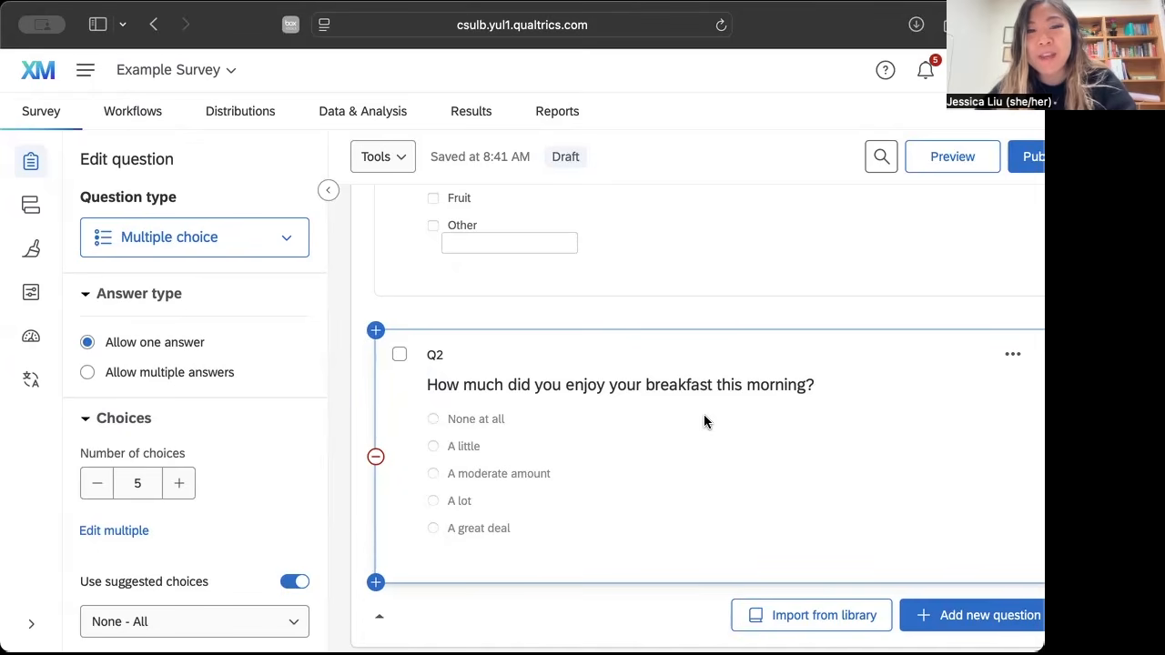
Try the Quantity scale as suggested choices for the breakfast enjoyment question.
scroll(704, 415, down, 1)
scroll(480, 491, down, 3)
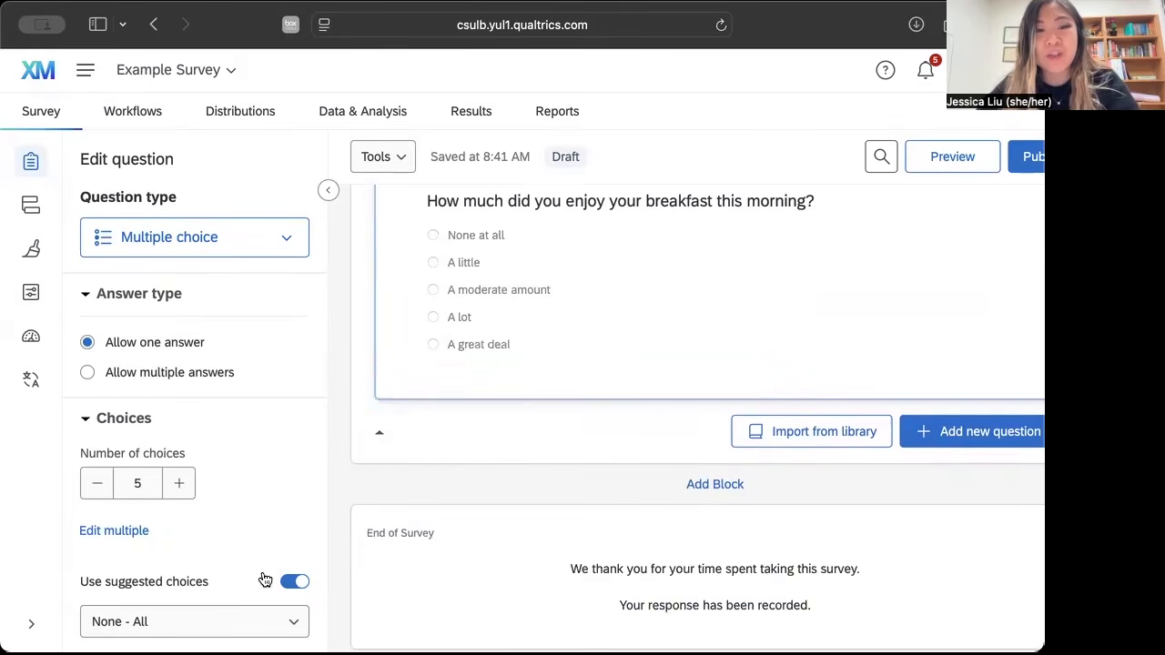
scroll(218, 630, down, 5)
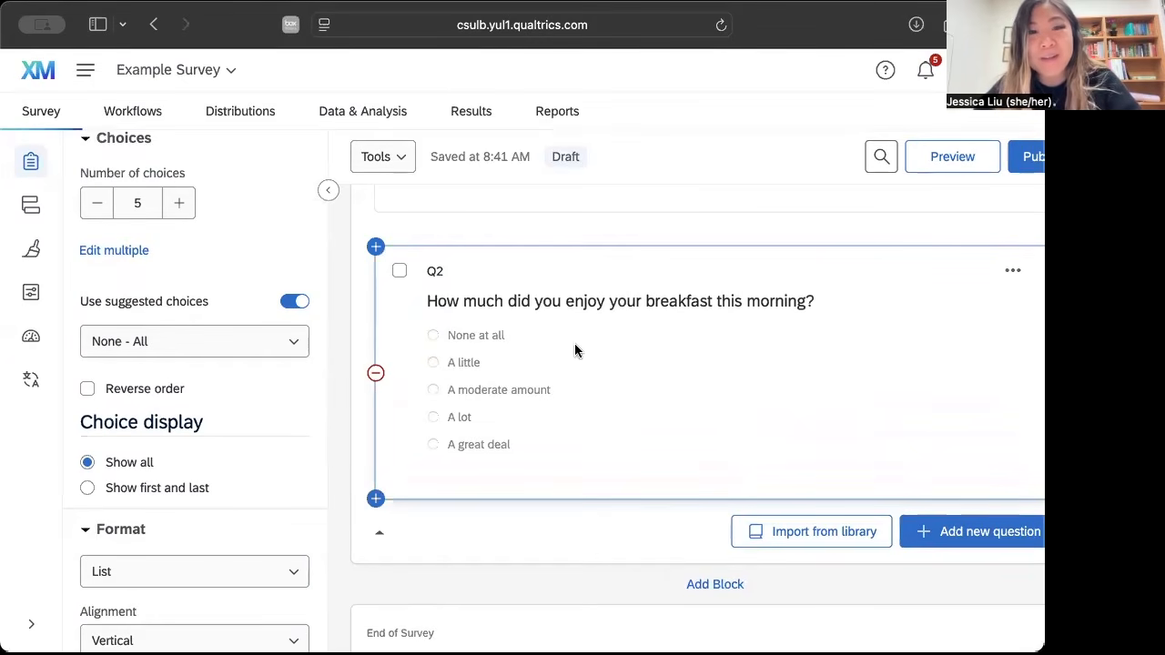
click(294, 345)
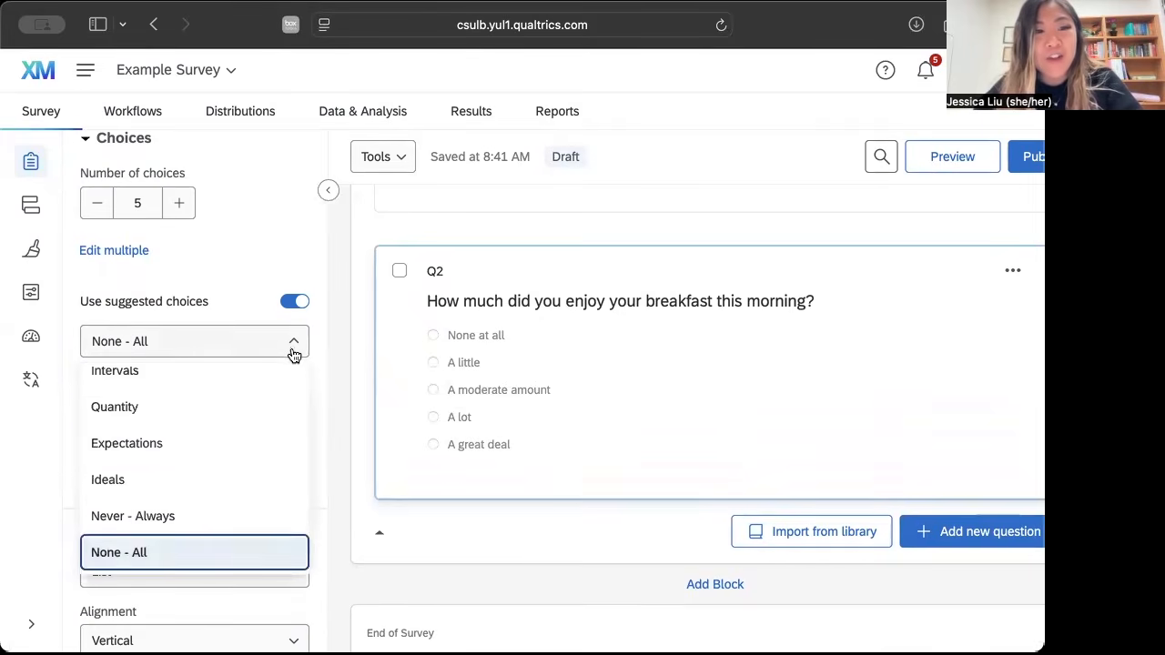
scroll(252, 458, down, 1)
scroll(218, 420, up, 1)
click(218, 413)
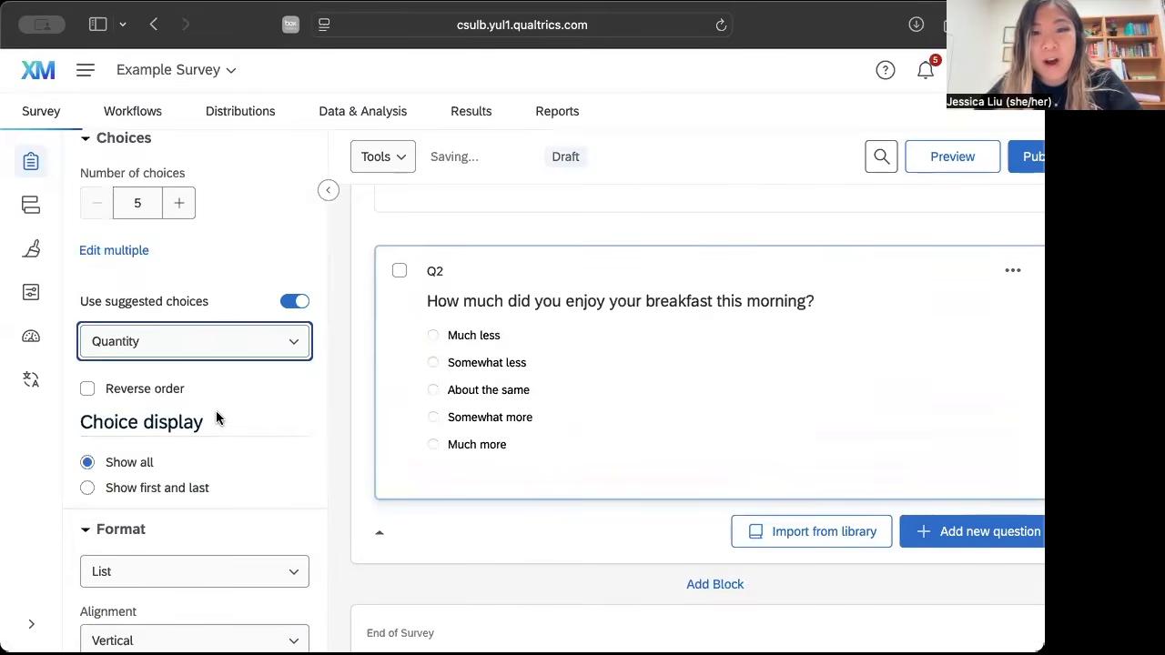
Switch the breakfast enjoyment question's suggested choices to the Poor - Excellent scale.
click(297, 344)
scroll(227, 464, down, 4)
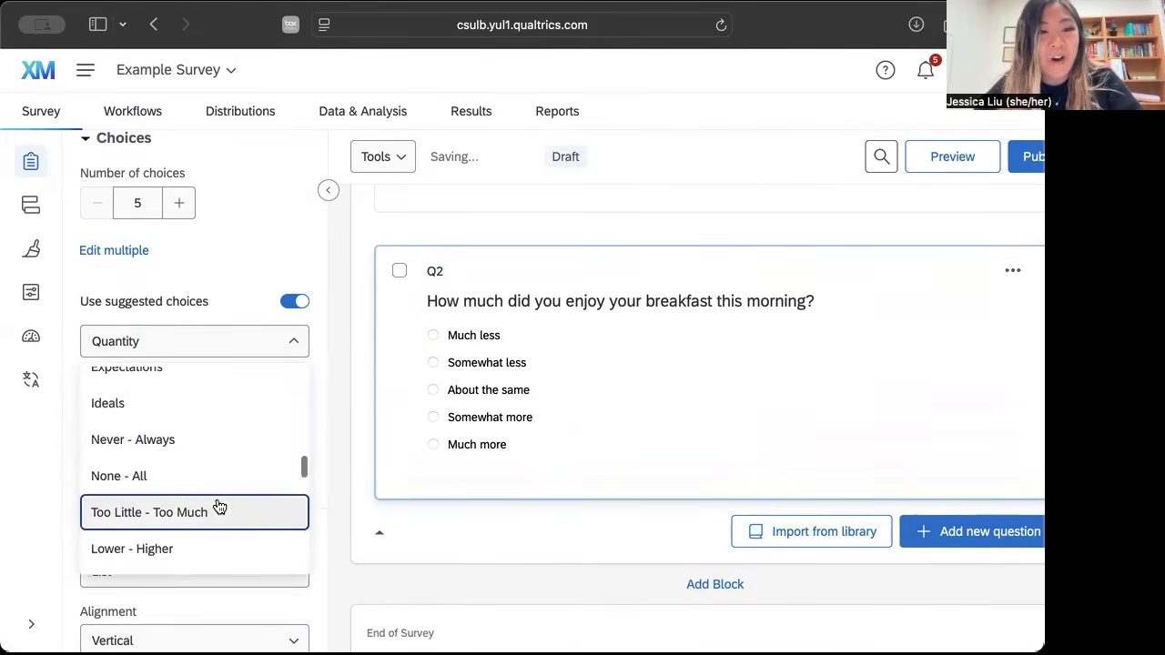
click(203, 522)
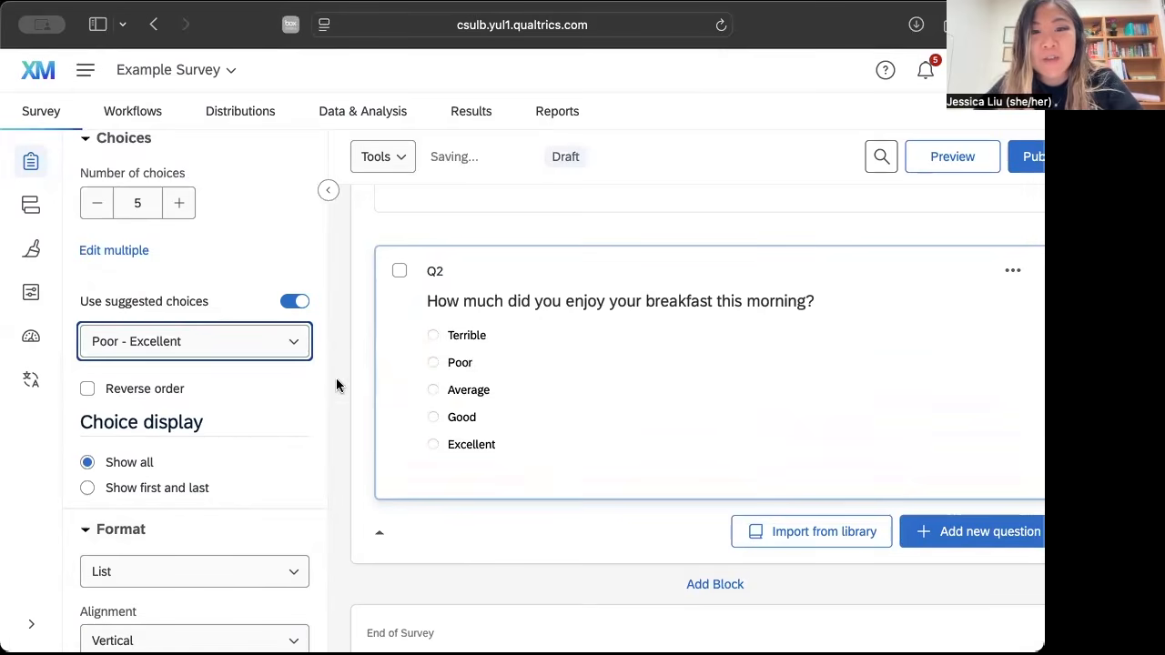
Try another suggested scale for the breakfast enjoyment question and set its suggested choices back to None - All.
click(297, 345)
scroll(221, 504, down, 2)
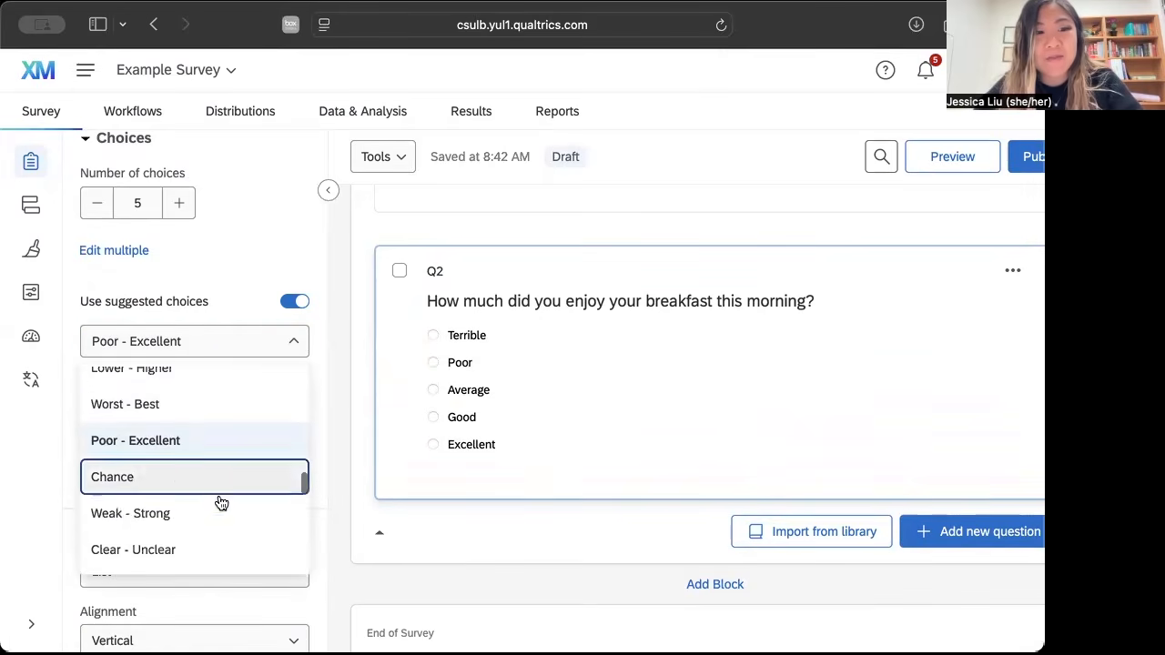
click(222, 506)
click(299, 344)
scroll(261, 434, up, 5)
click(201, 528)
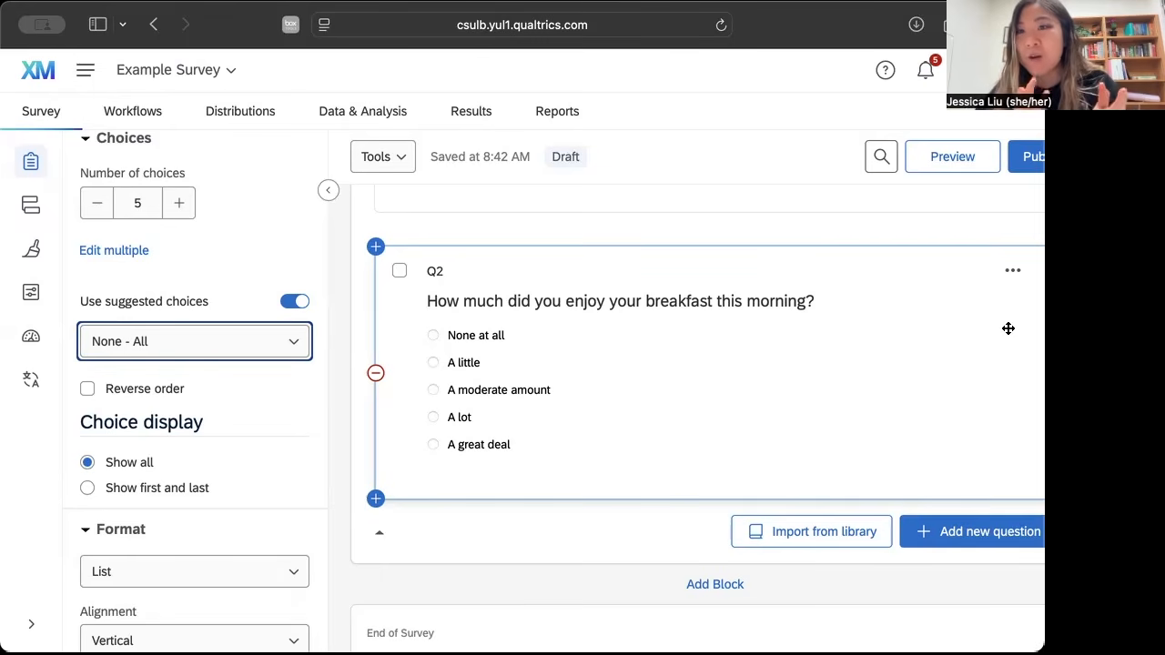
Copy the breakfast enjoyment question and replace "breakfast" with "lunch" in the copy's text.
click(1013, 276)
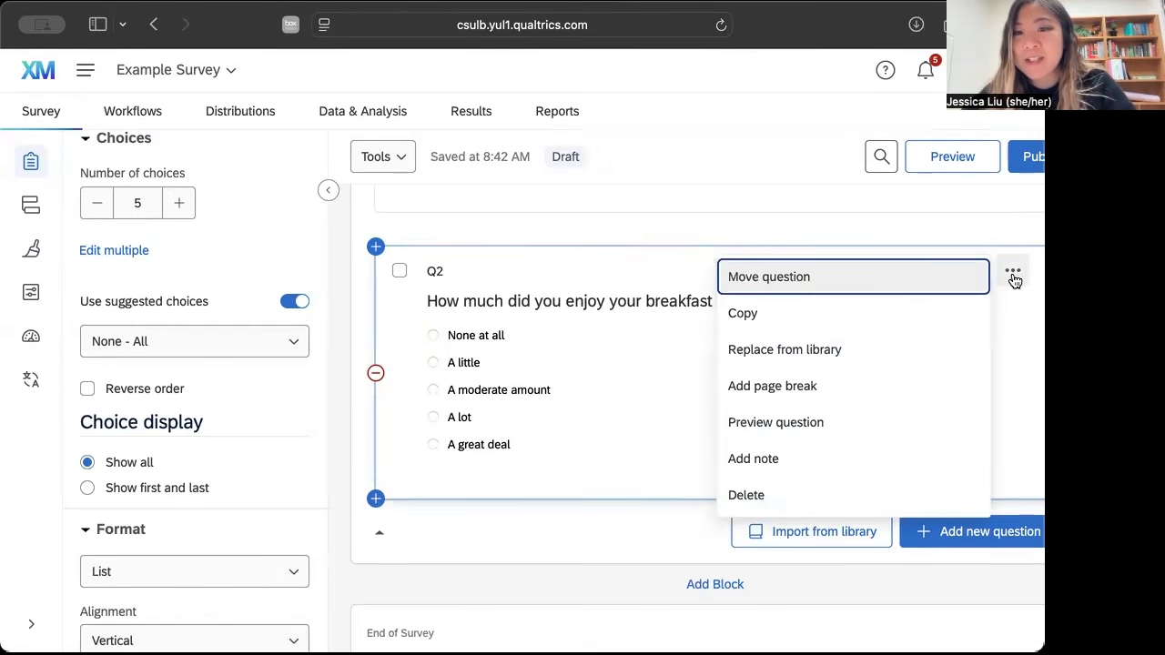
click(835, 320)
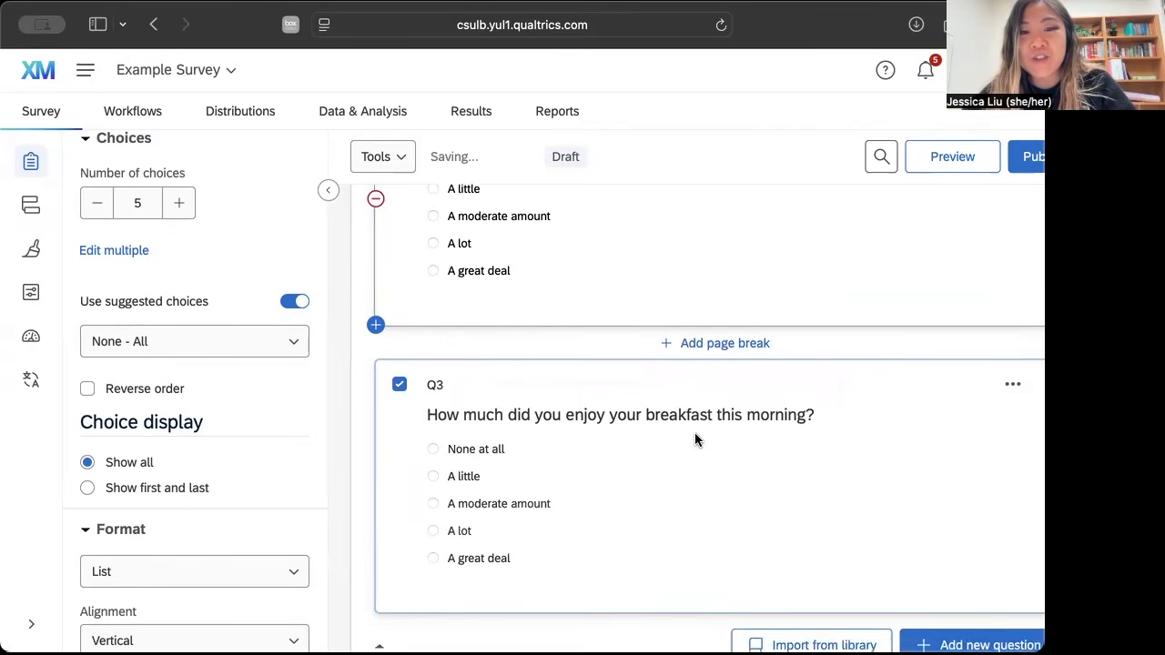
scroll(694, 437, down, 2)
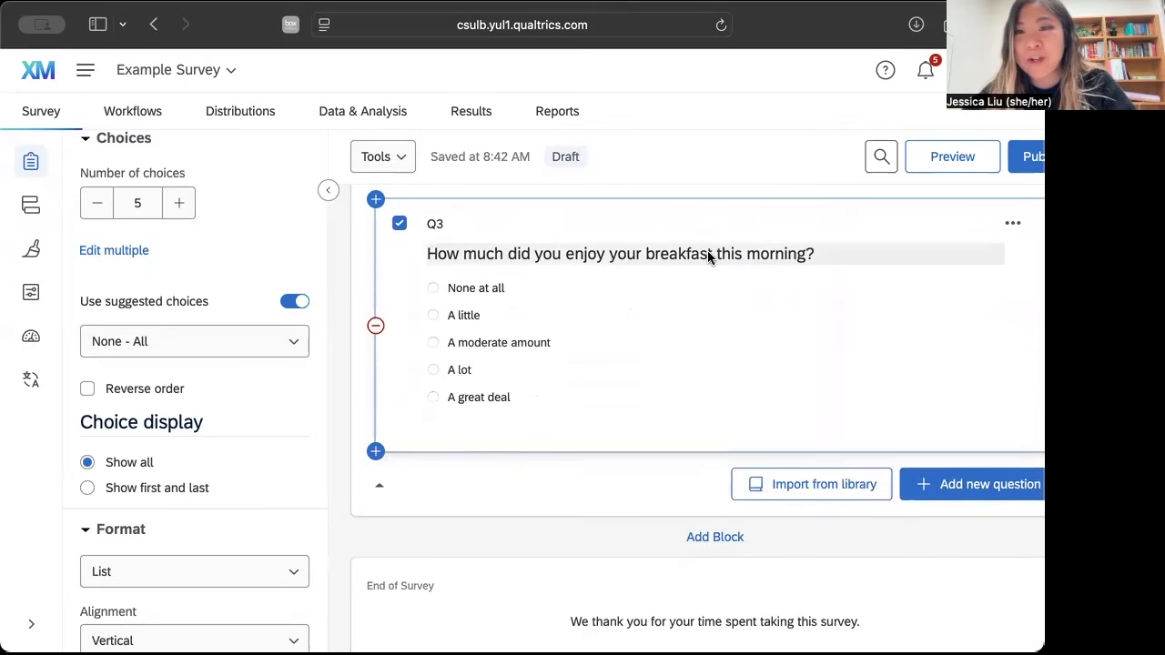
scroll(708, 255, up, 1)
scroll(697, 307, up, 1)
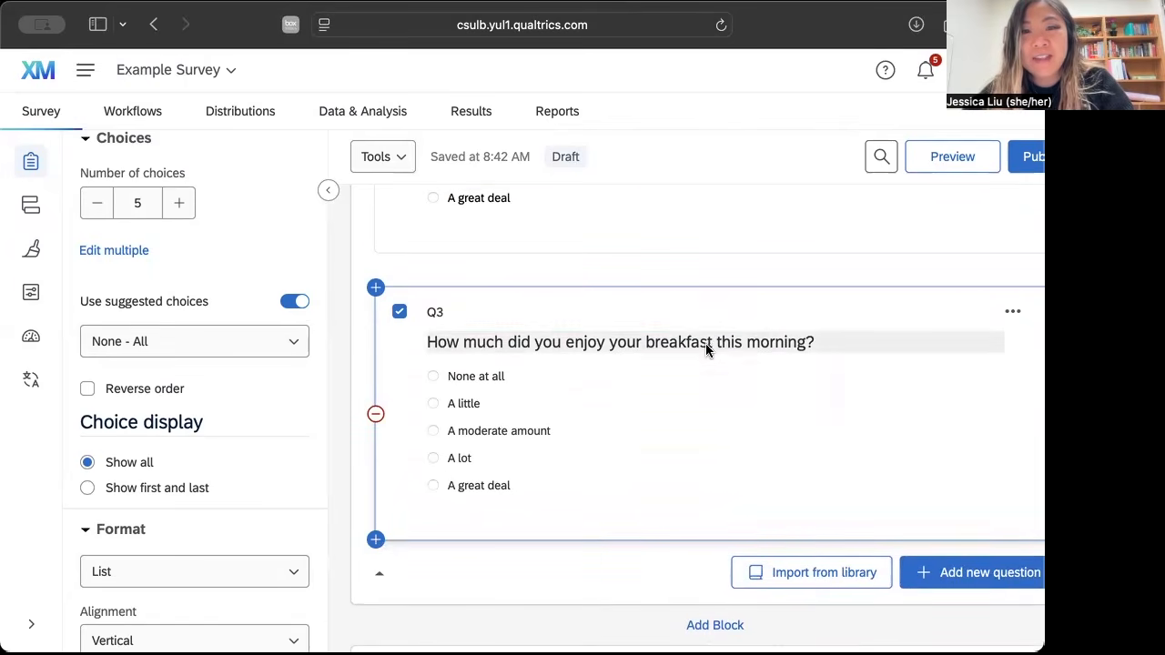
click(705, 346)
double_click(689, 343)
text(lunch)
click(815, 449)
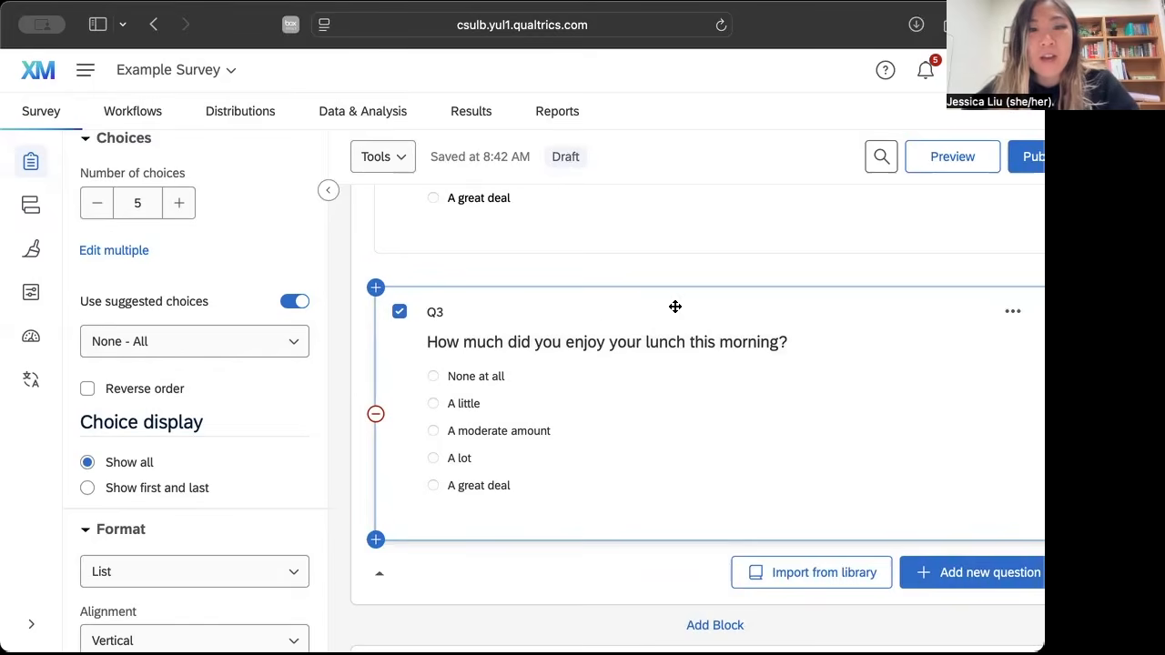
Add a text entry question after the lunch question reading "What would you want for dinner? Type 2-3 sentences.".
scroll(589, 424, down, 2)
click(998, 469)
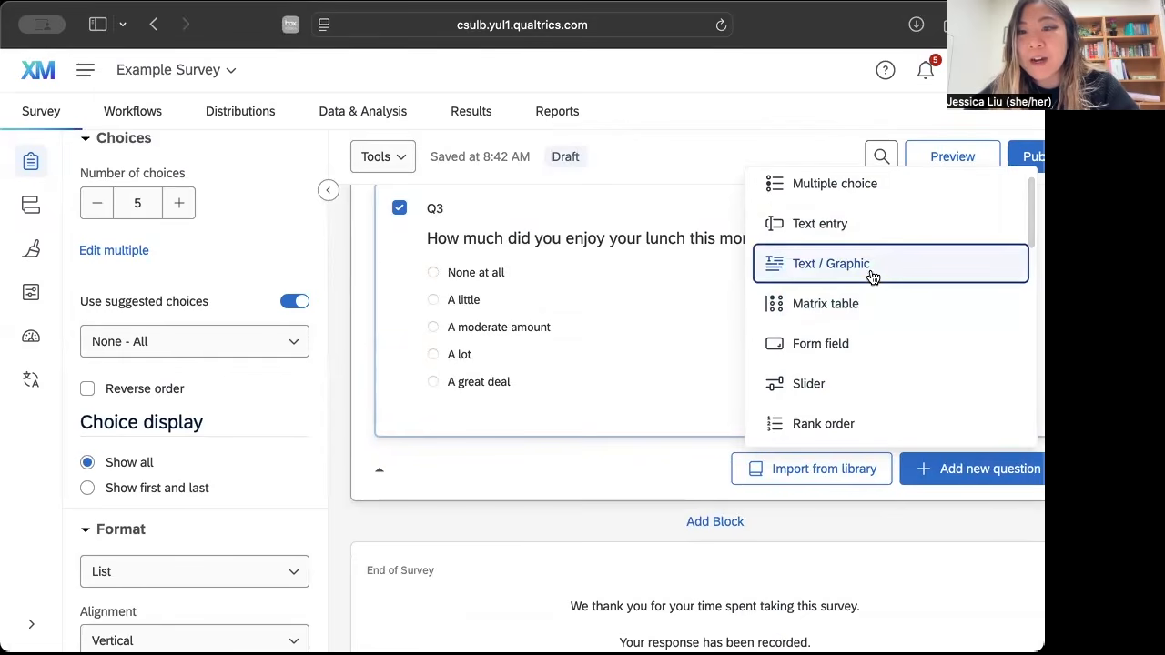
click(863, 233)
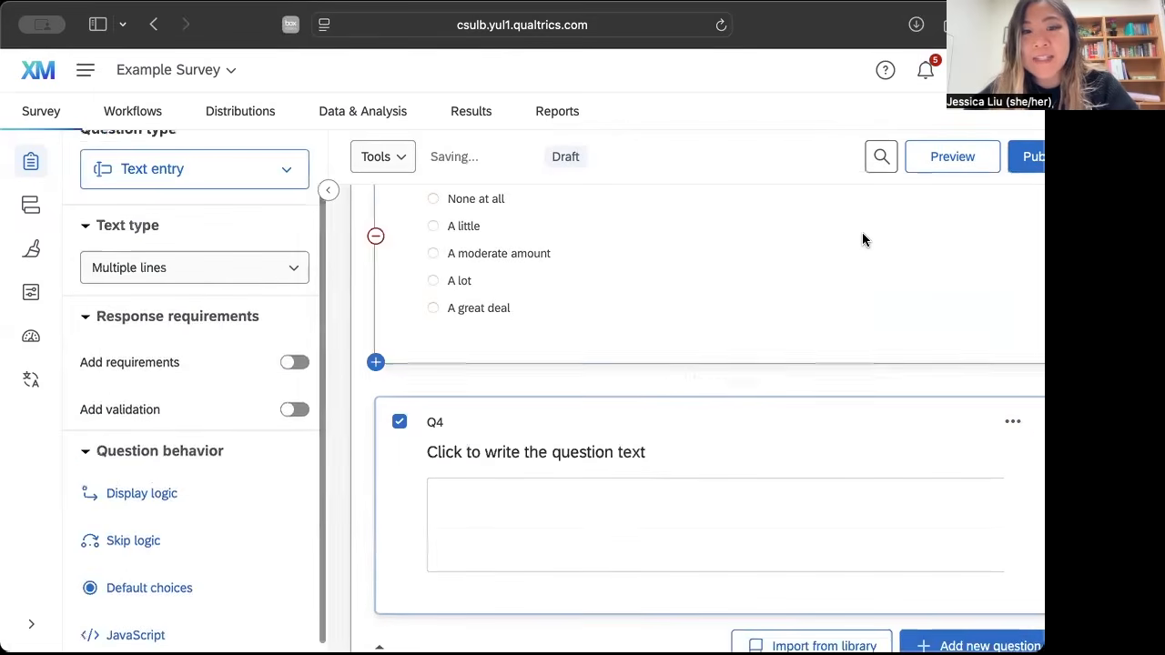
click(612, 452)
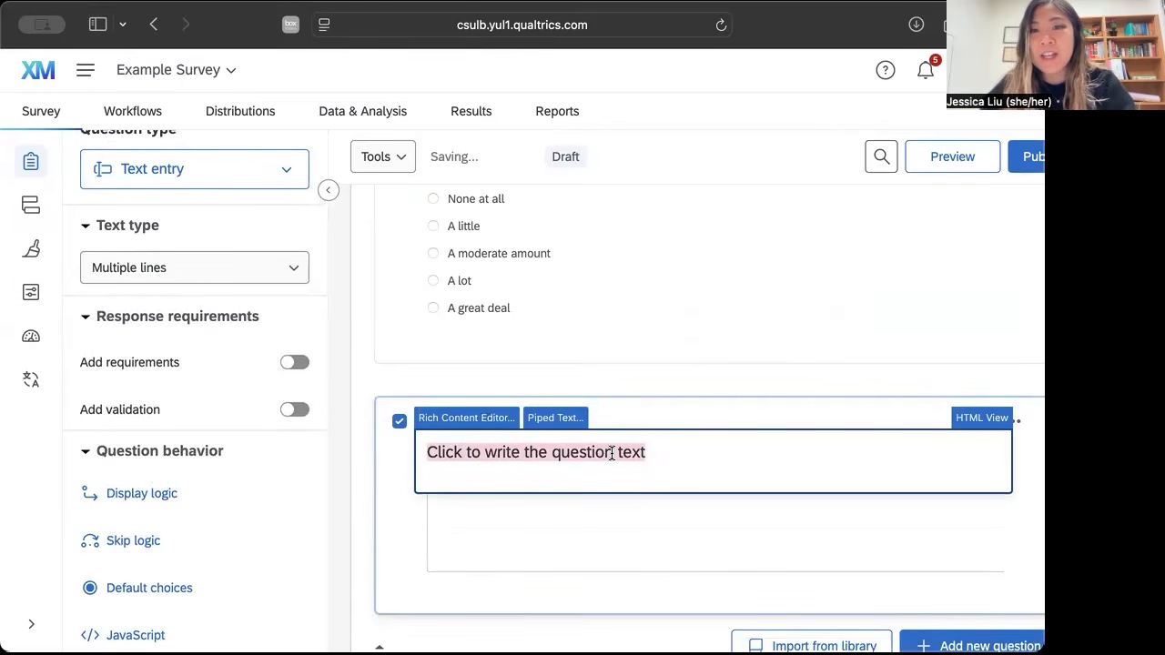
text(What would you want for dinner)
text(Type 2-3 sentences.)
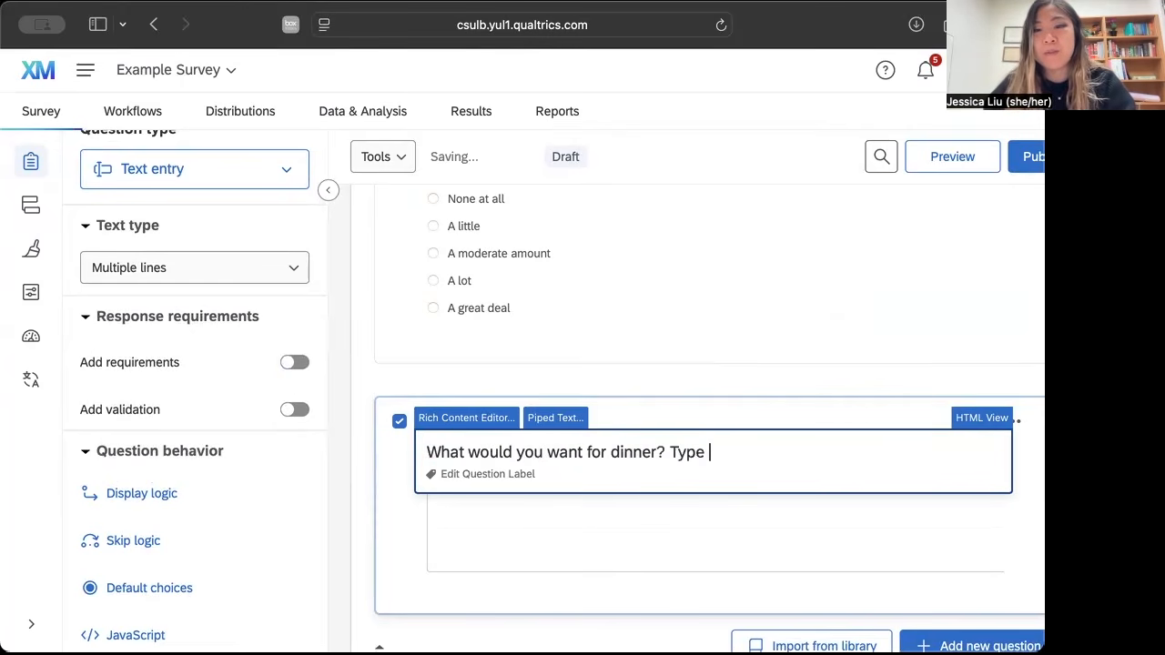
click(646, 546)
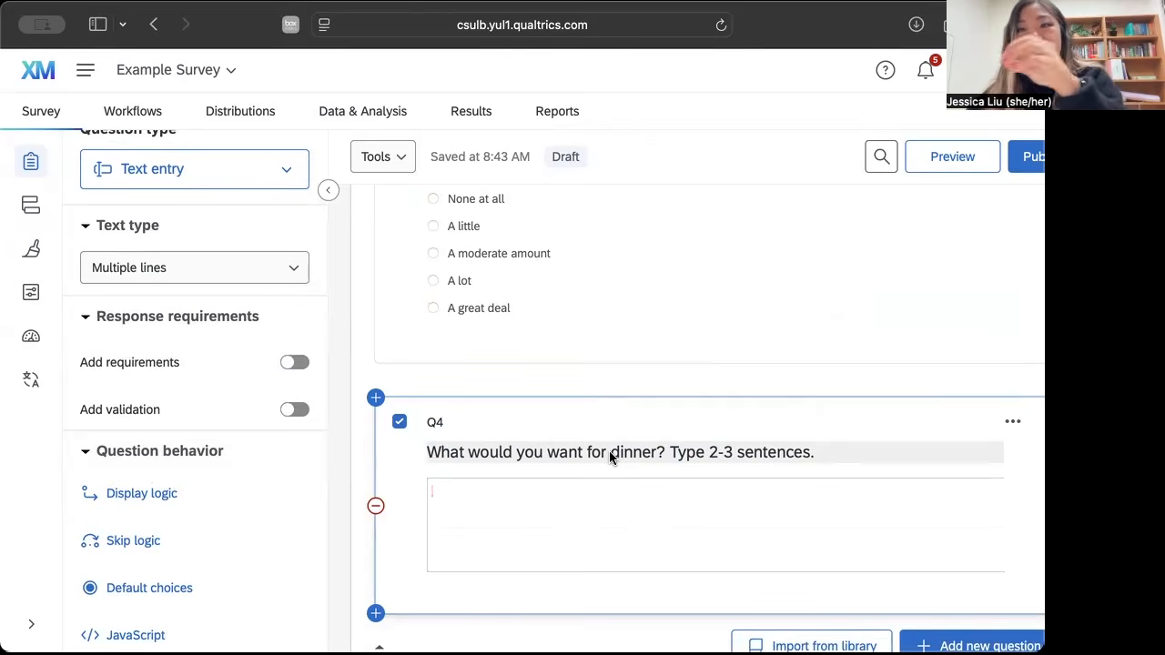
Insert a new question above the first breakfast question at the start of the Default Question Block.
scroll(609, 459, up, 2)
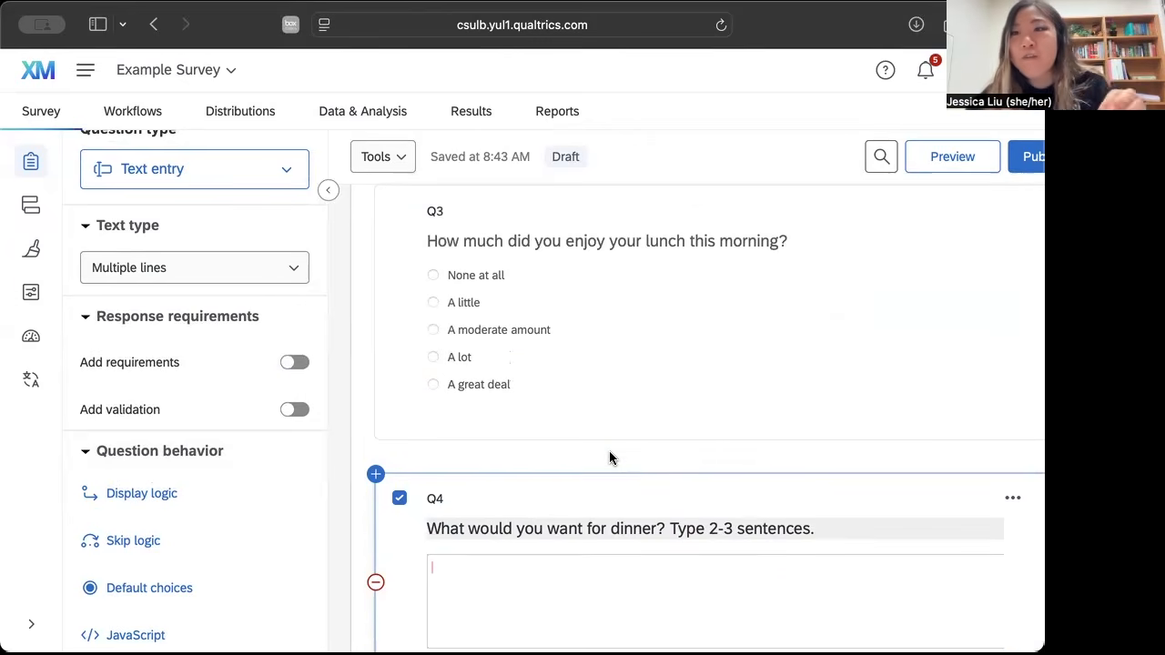
scroll(609, 457, up, 10)
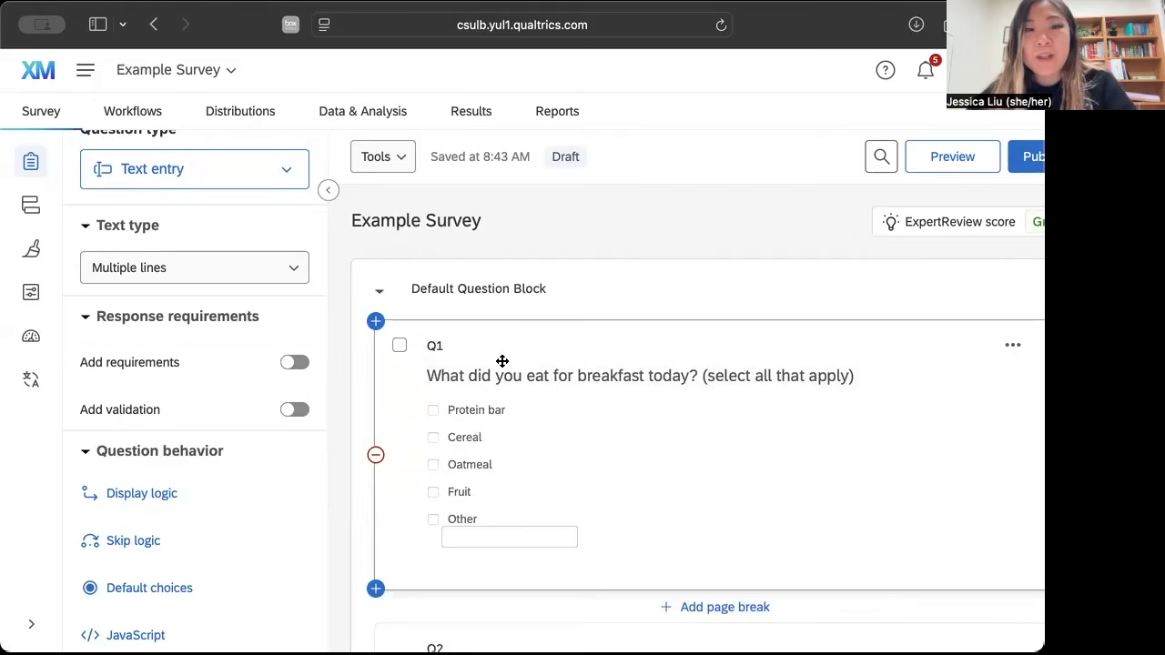
click(376, 324)
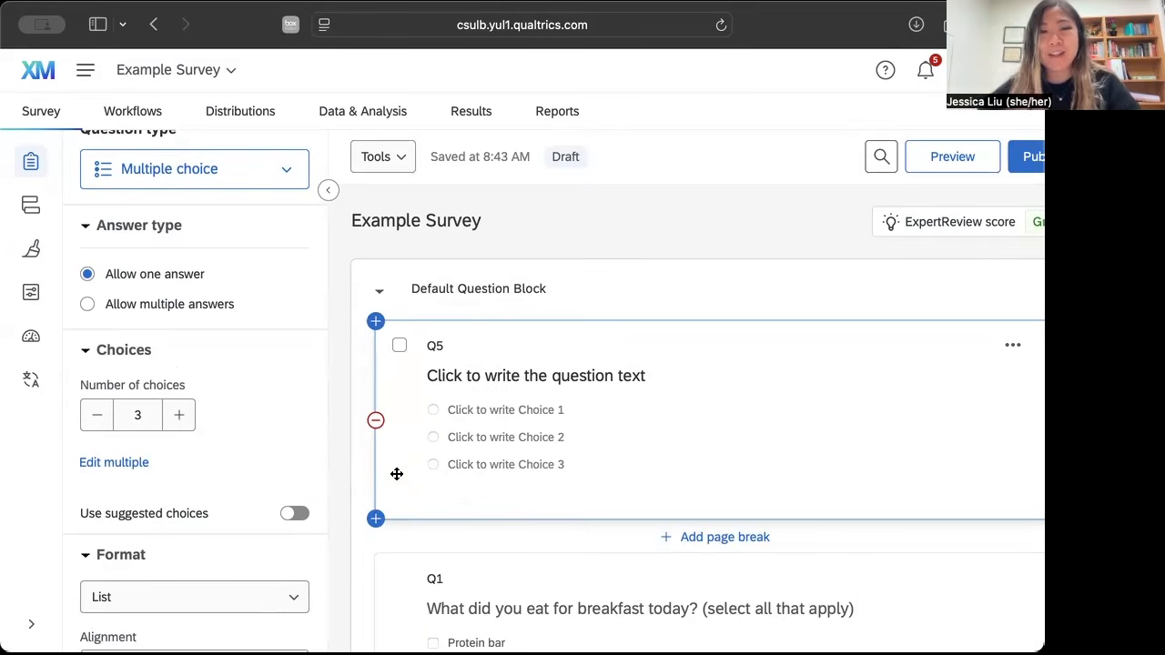
Move the new blank question below the "What did you eat for breakfast today?" question and back above it.
scroll(425, 425, down, 2)
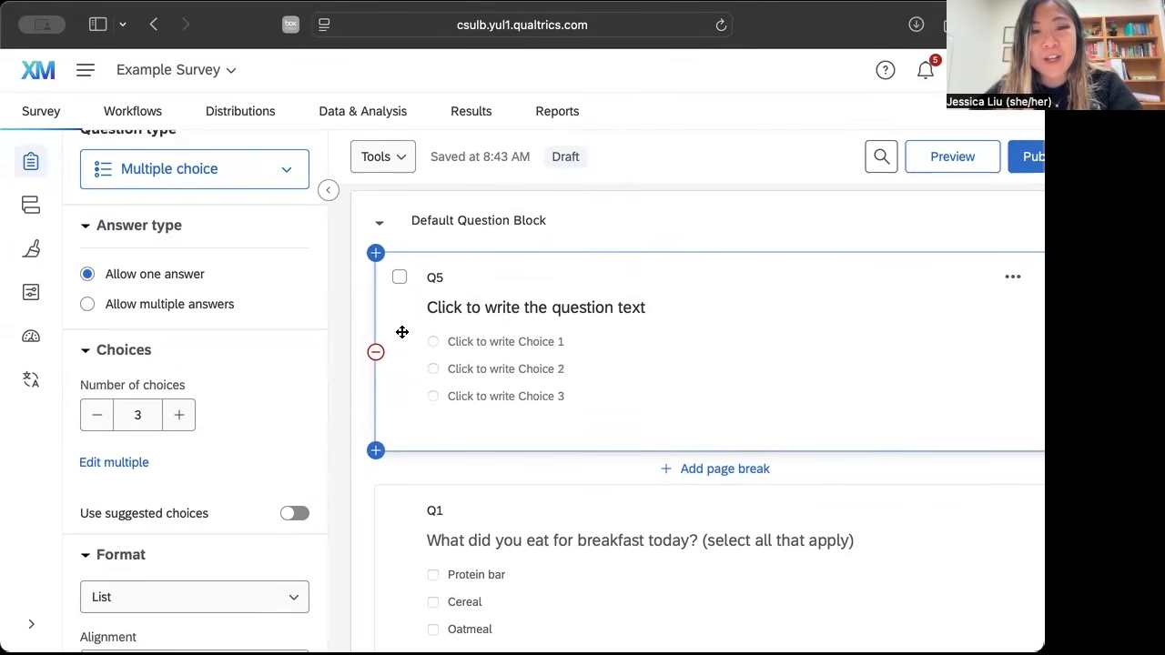
drag(402, 333, 411, 409)
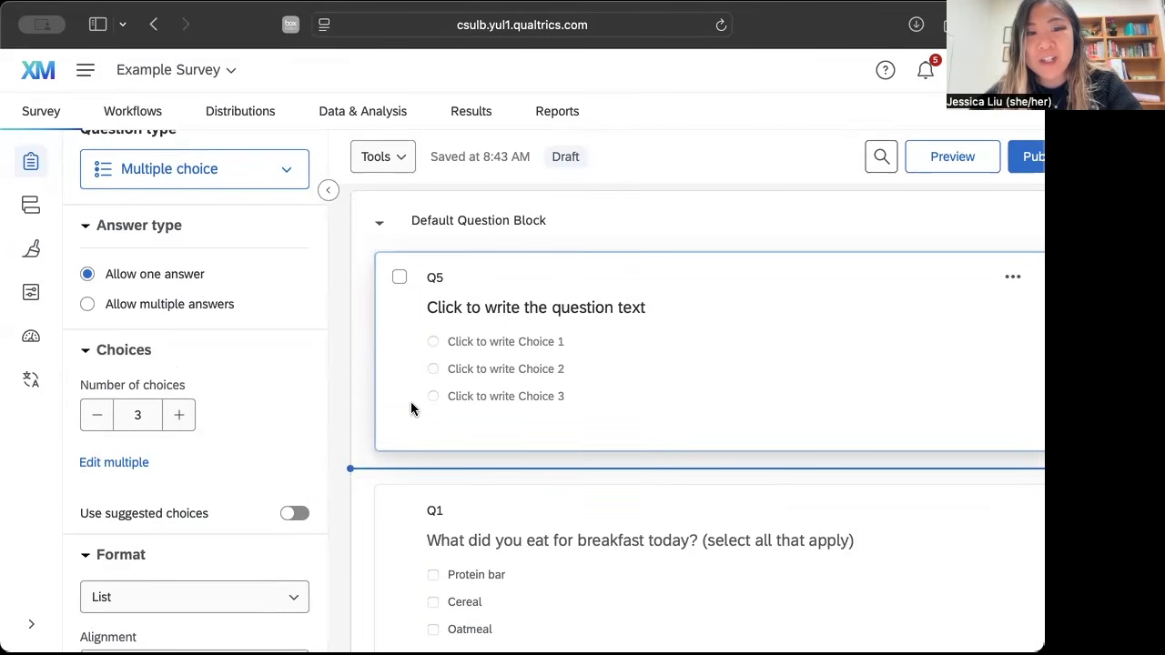
drag(421, 525, 457, 363)
scroll(456, 356, up, 5)
scroll(505, 479, down, 2)
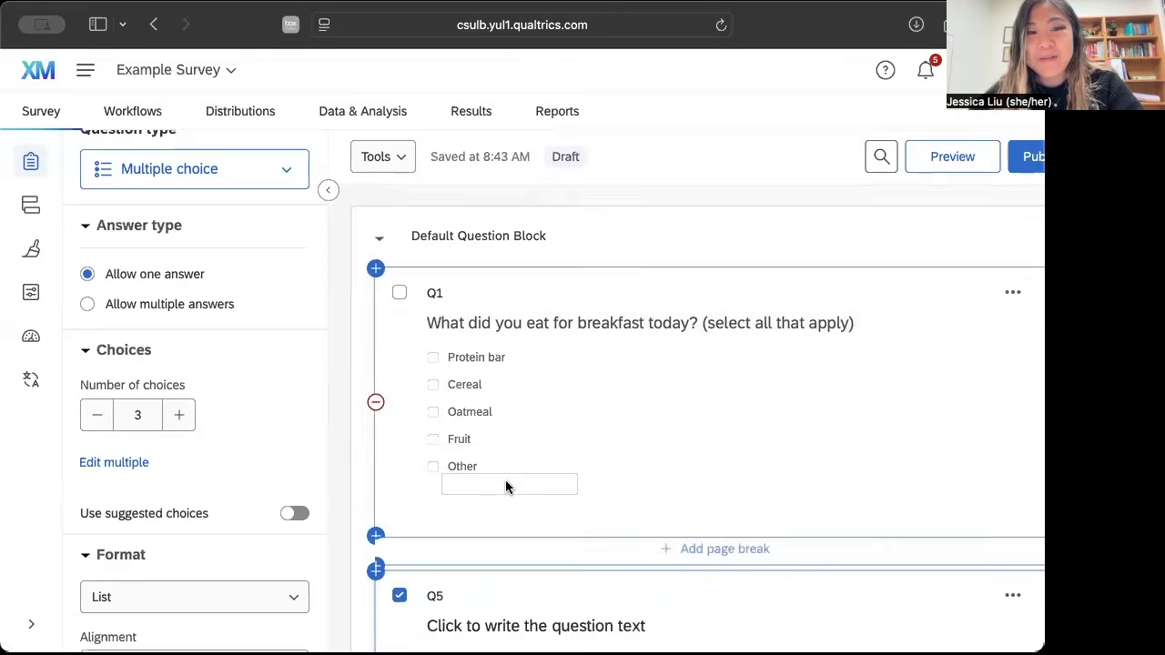
drag(563, 477, 565, 219)
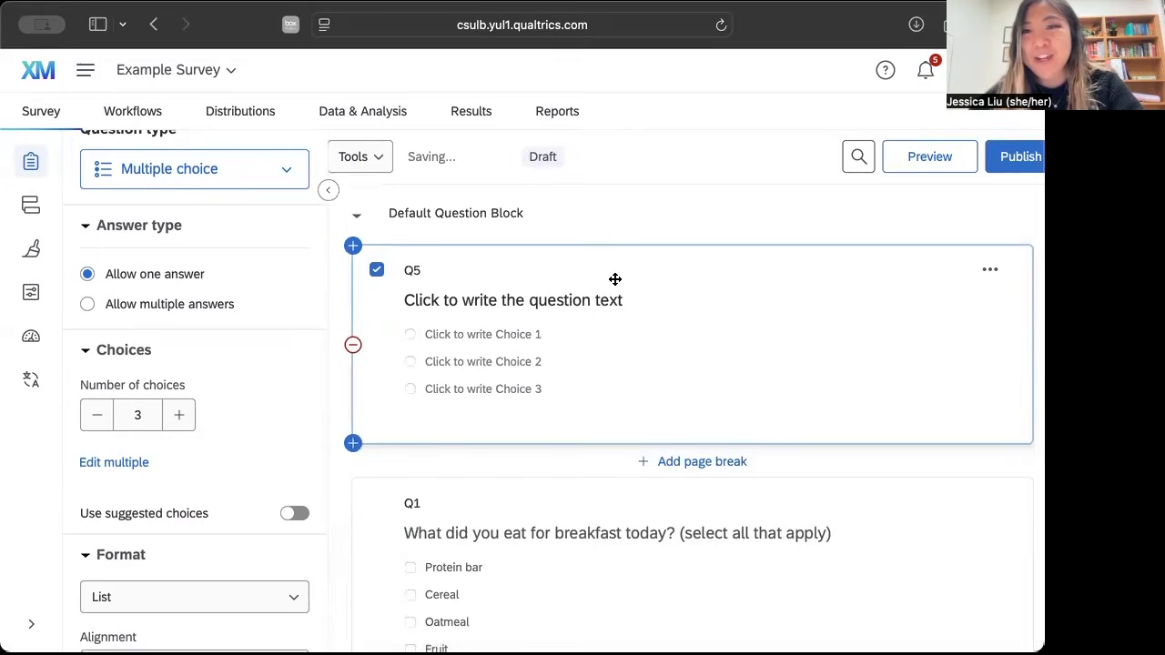
Change the new blank question's type from multiple choice to Text / Graphic.
click(443, 301)
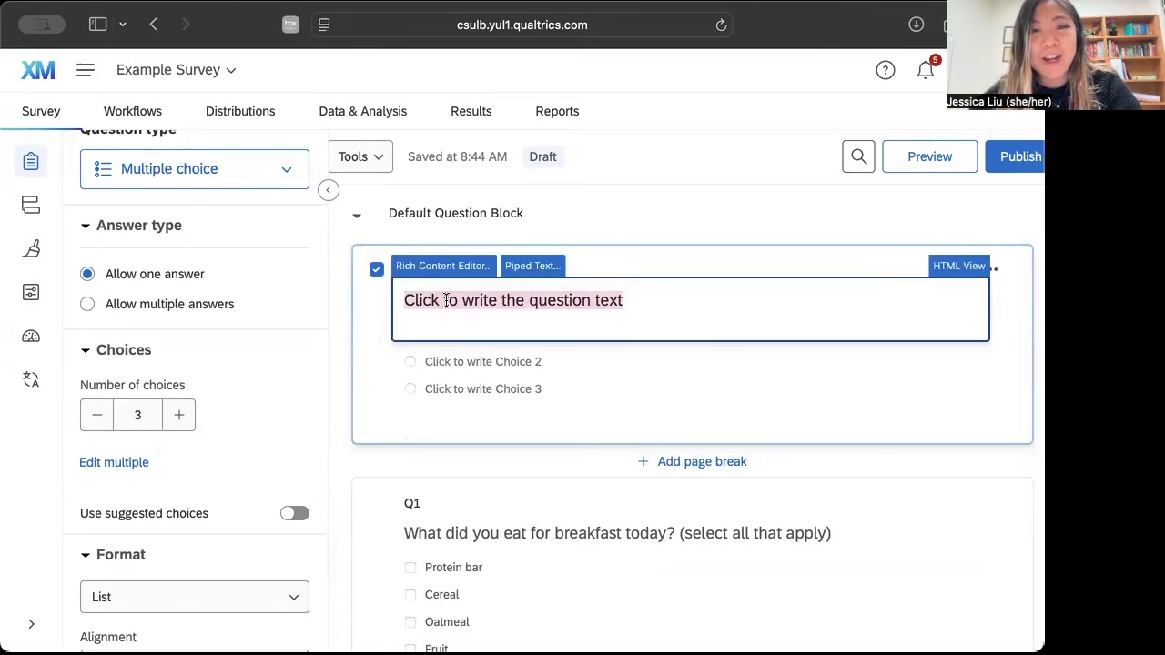
click(925, 364)
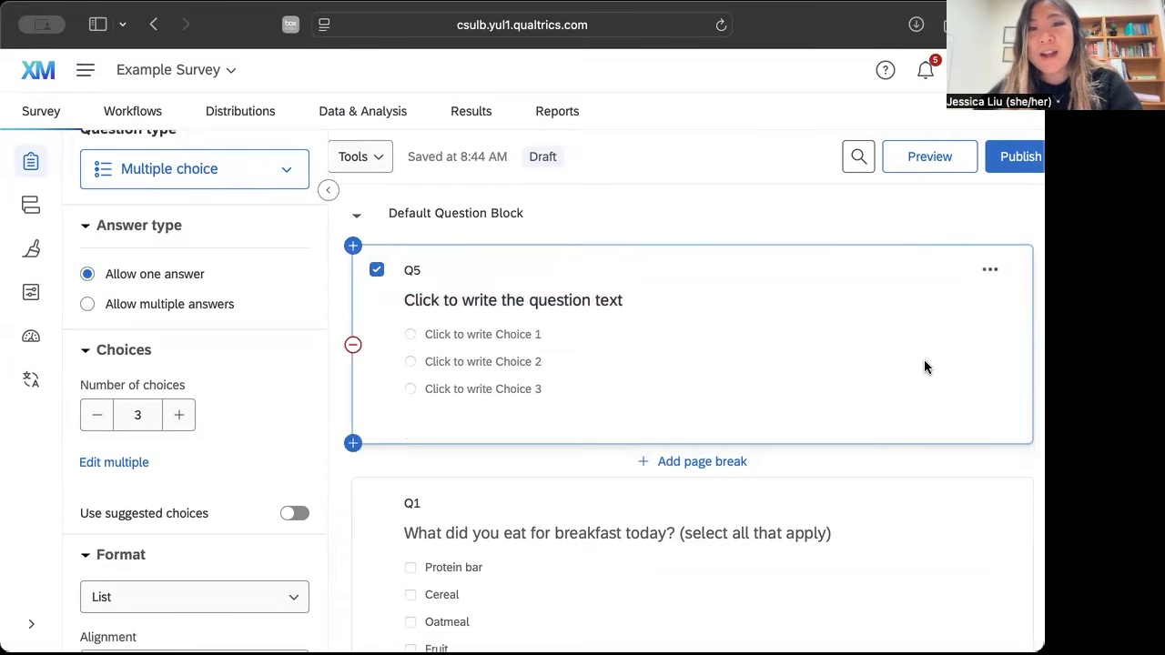
click(288, 175)
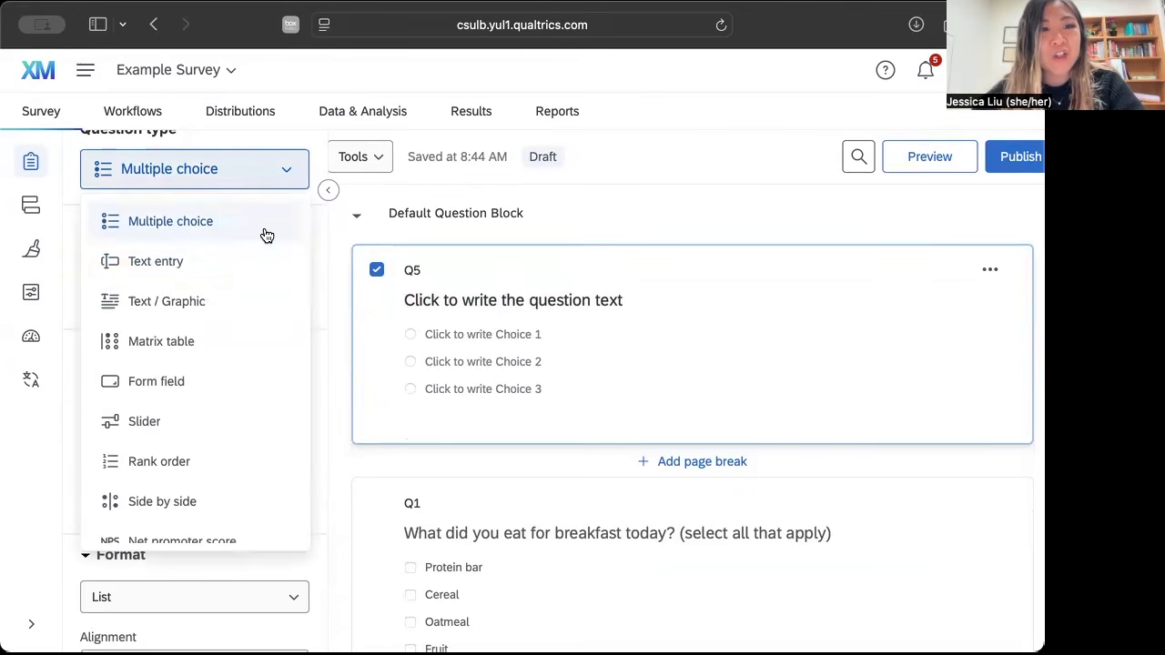
click(248, 312)
Set the introductory text to "Thank you for taking the time to answer my questions about your daily meals.".
click(609, 300)
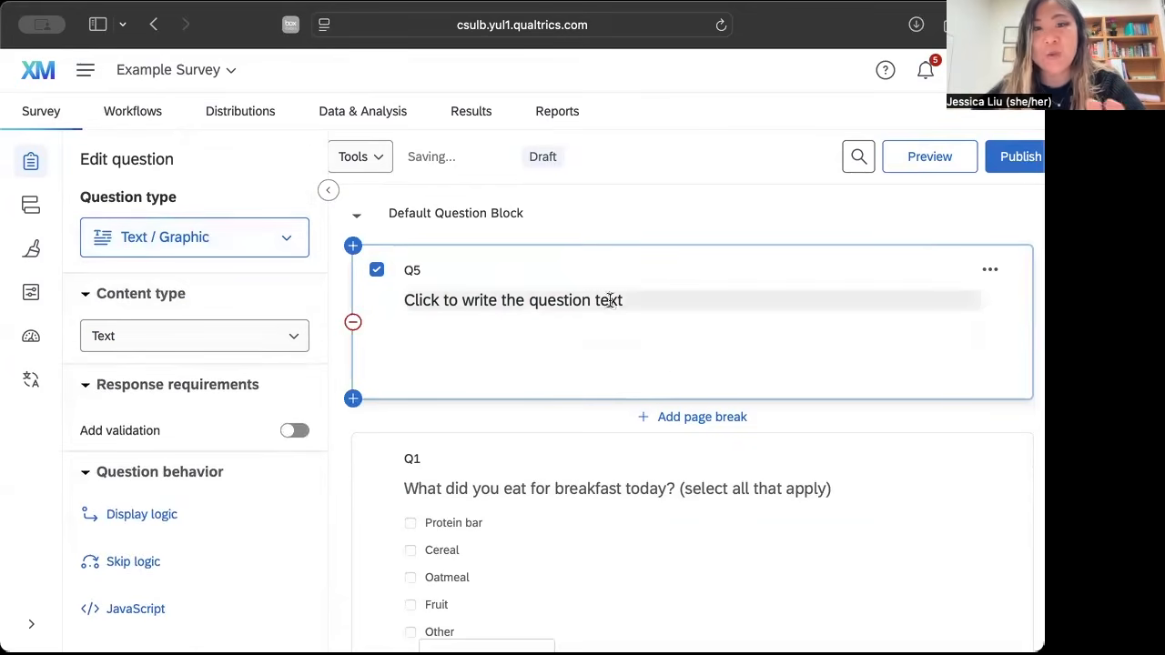
text(Thank you fo)
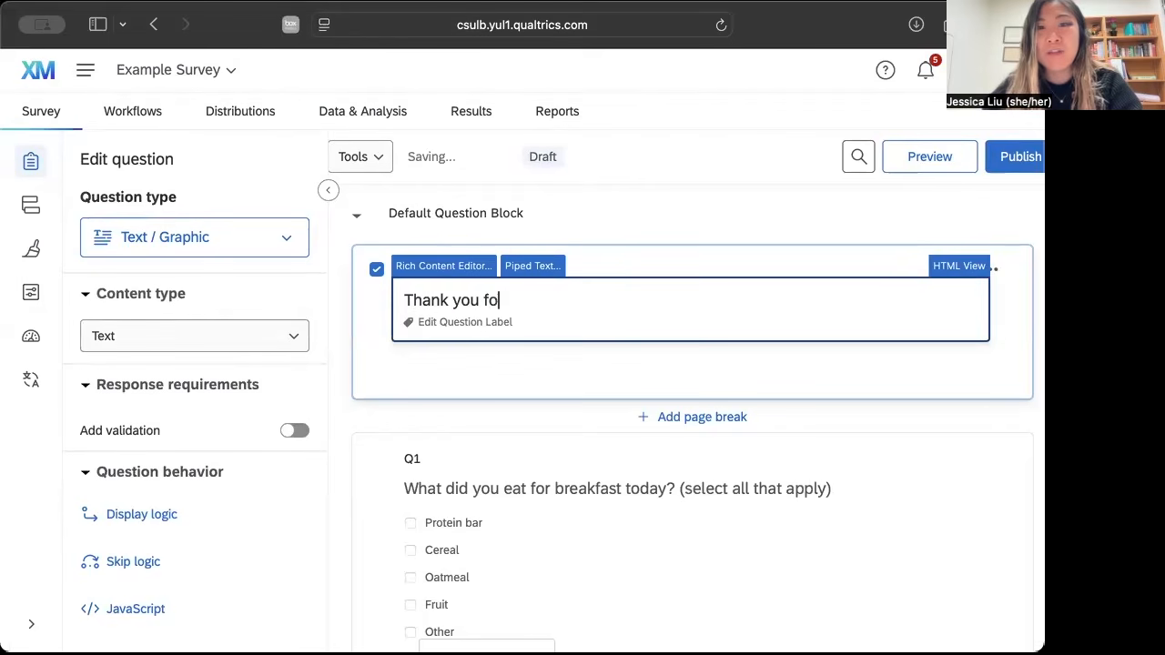
text(r taking the time to answer my questions about your daily meals.)
click(848, 381)
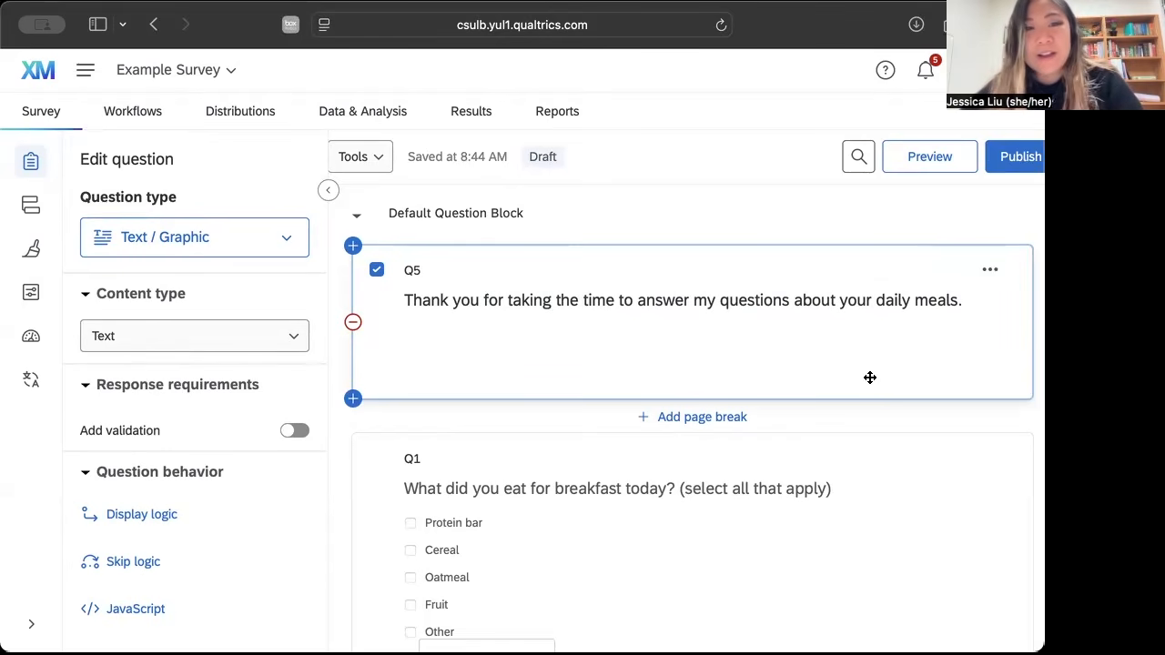
Add a page break between the lunch enjoyment question and the dinner question.
scroll(678, 444, down, 3)
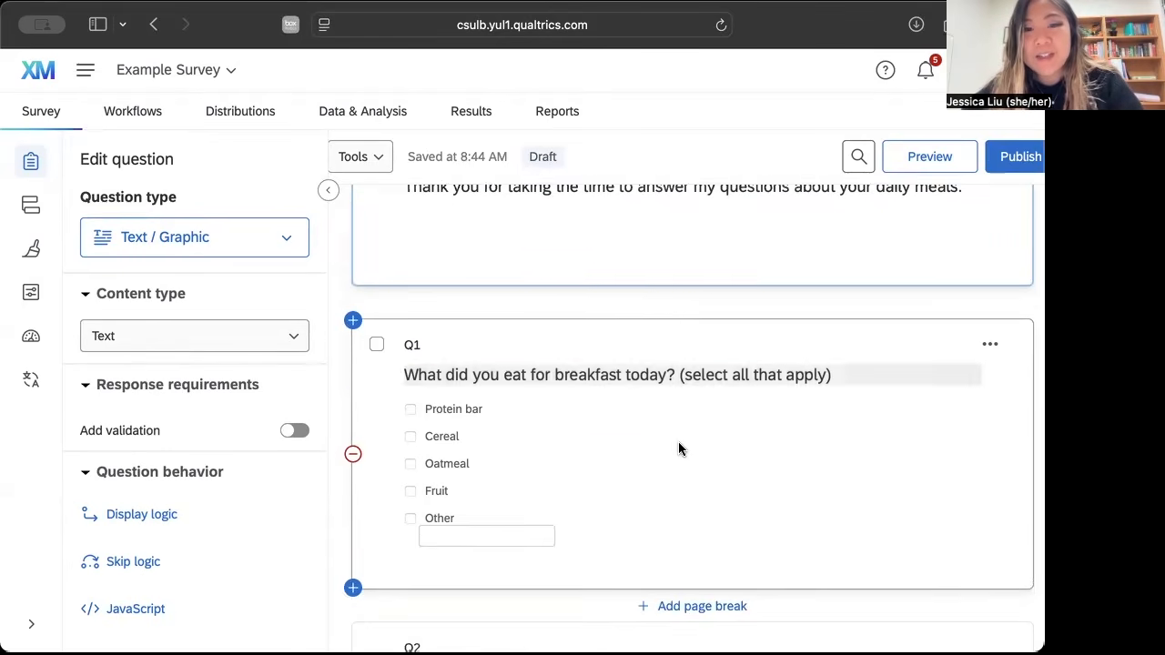
scroll(678, 442, down, 3)
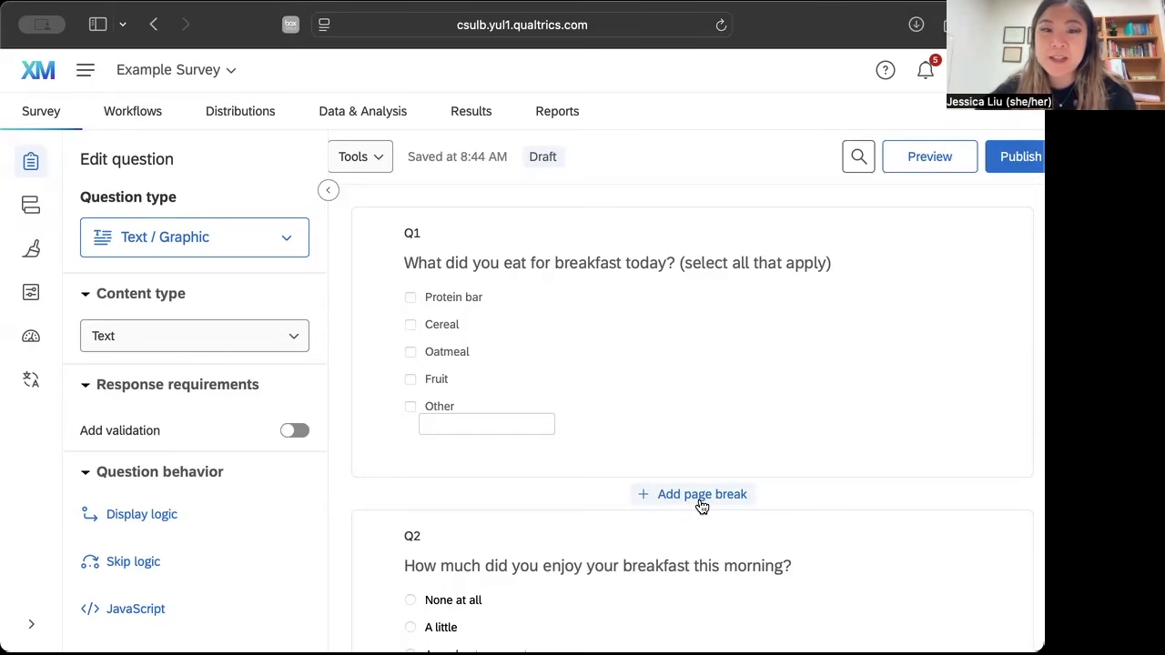
scroll(702, 507, down, 10)
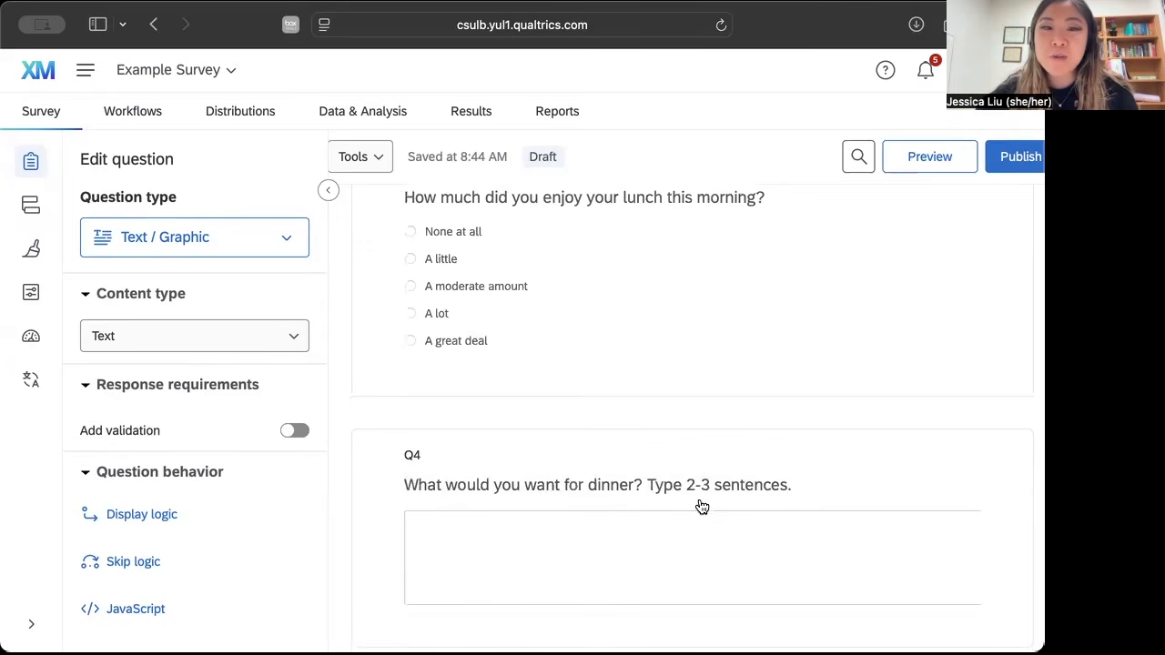
click(685, 405)
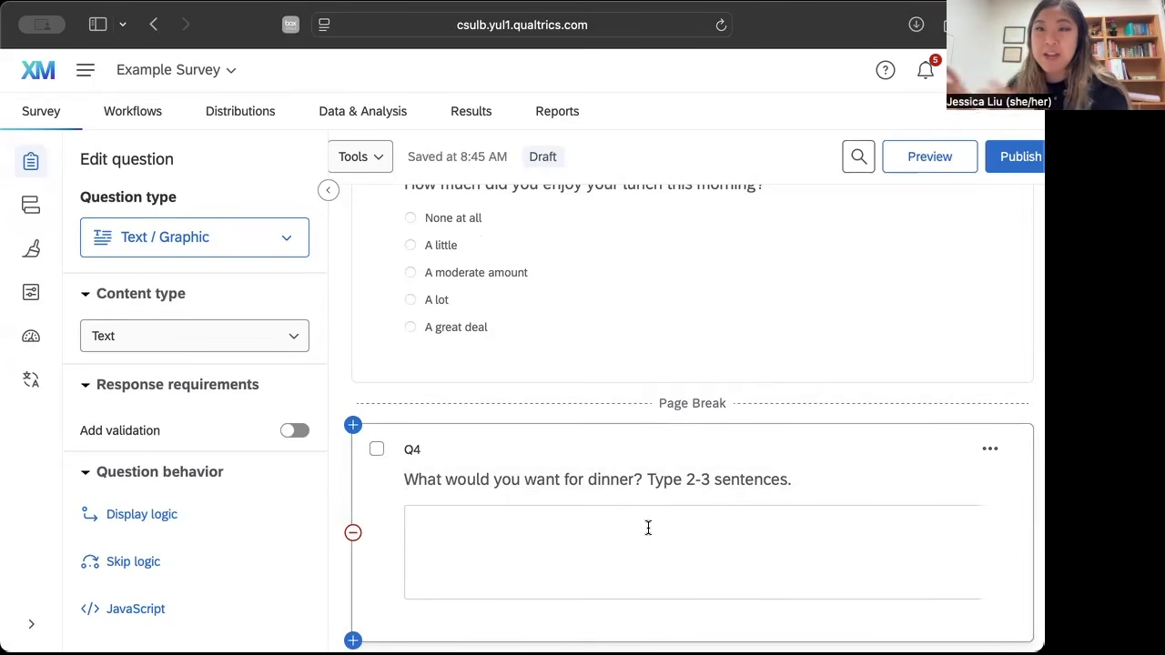
Open the survey preview, allowing the blocked pop-up window.
scroll(665, 487, up, 15)
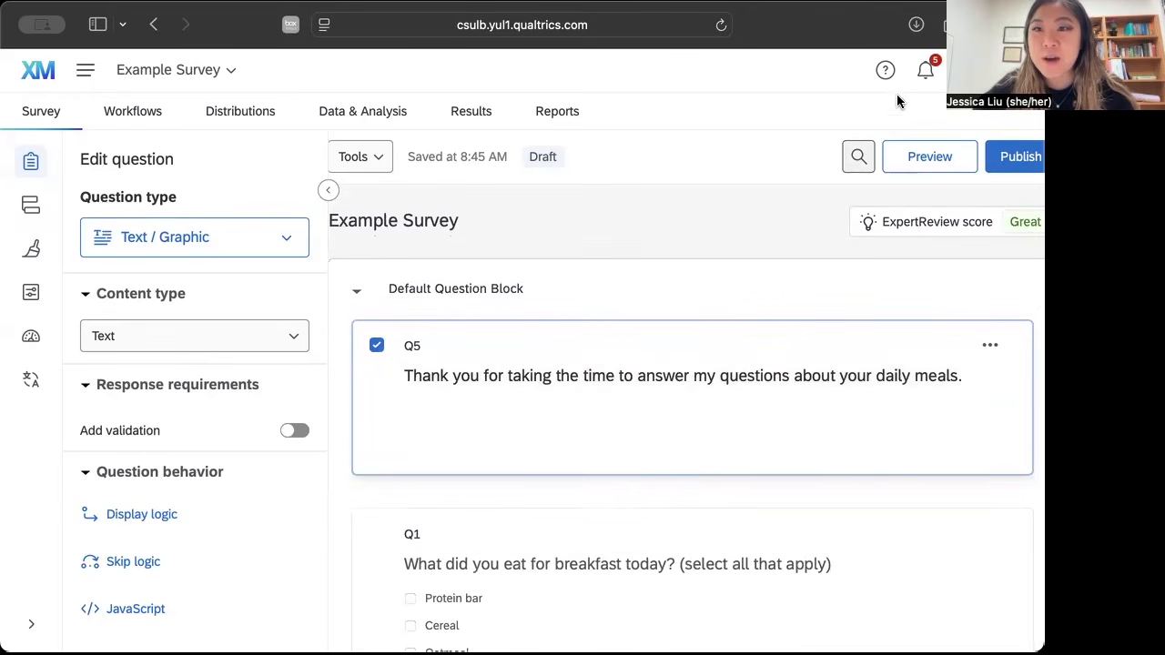
click(925, 162)
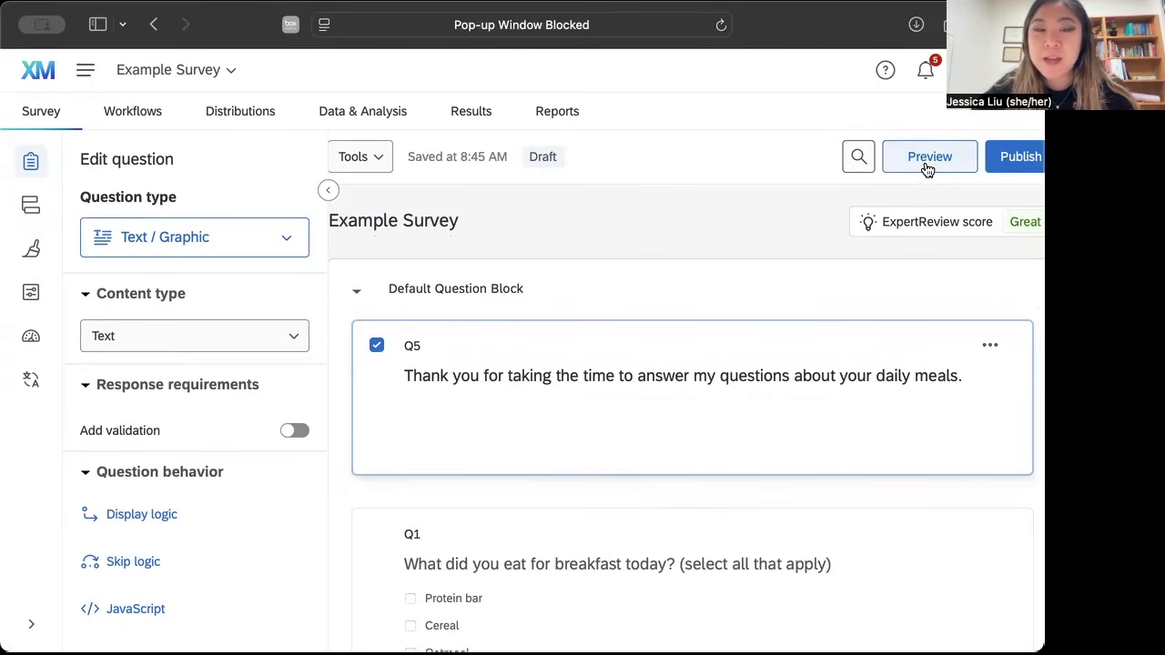
click(702, 30)
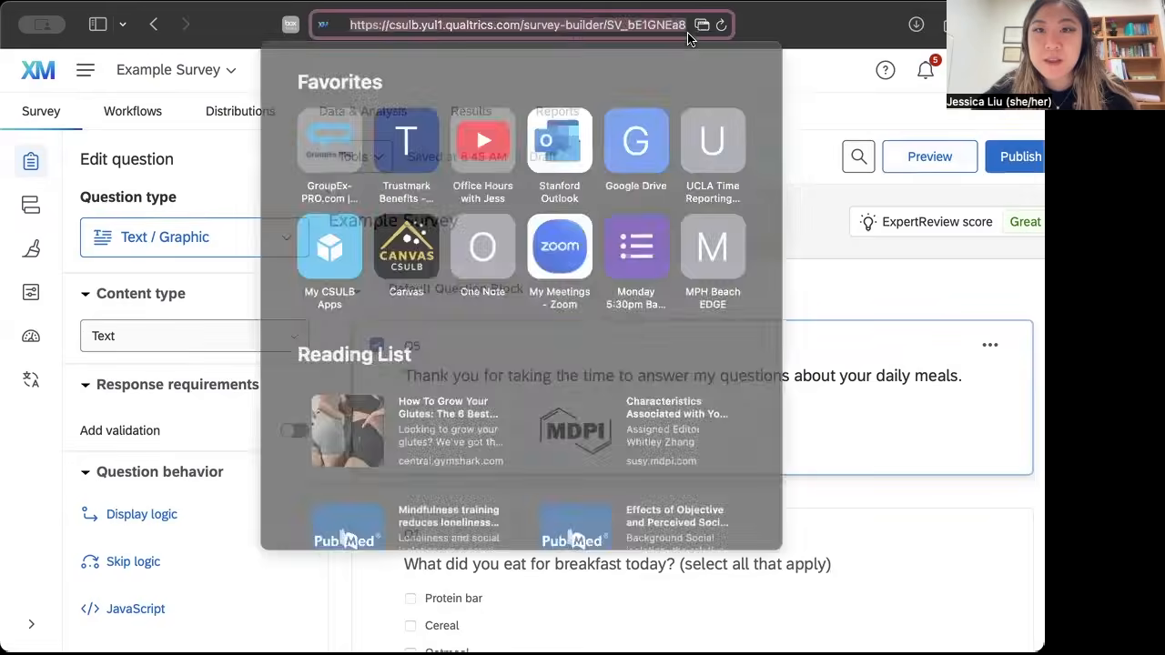
click(702, 28)
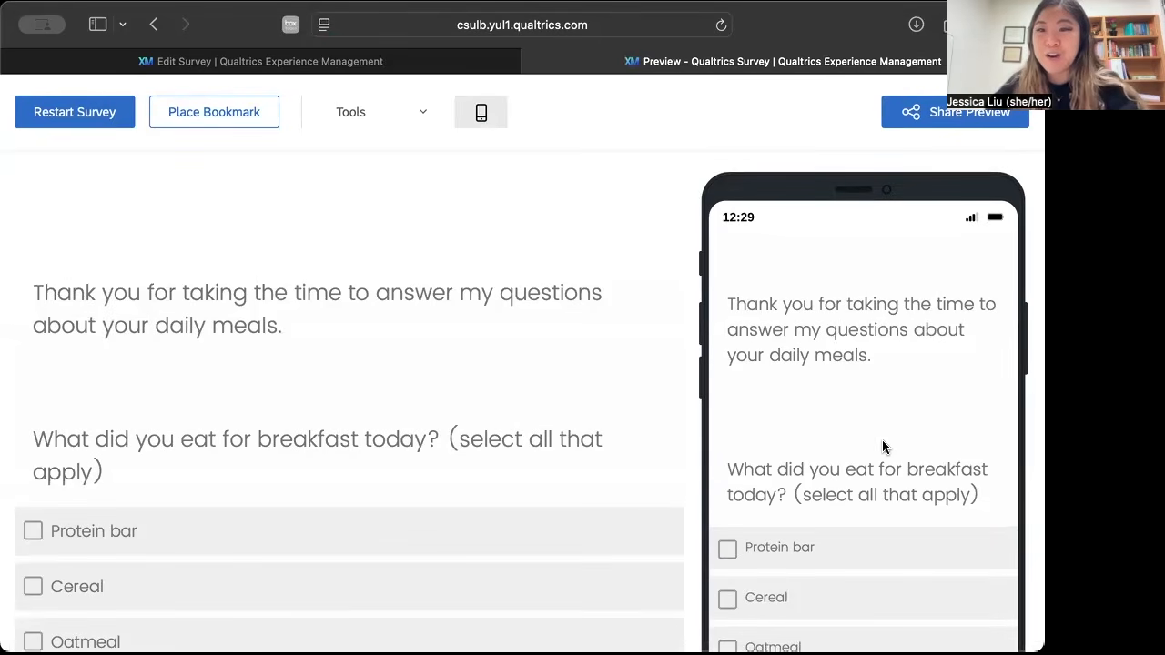
Review the first page of the survey preview and advance to the page with the dinner question.
scroll(558, 396, down, 10)
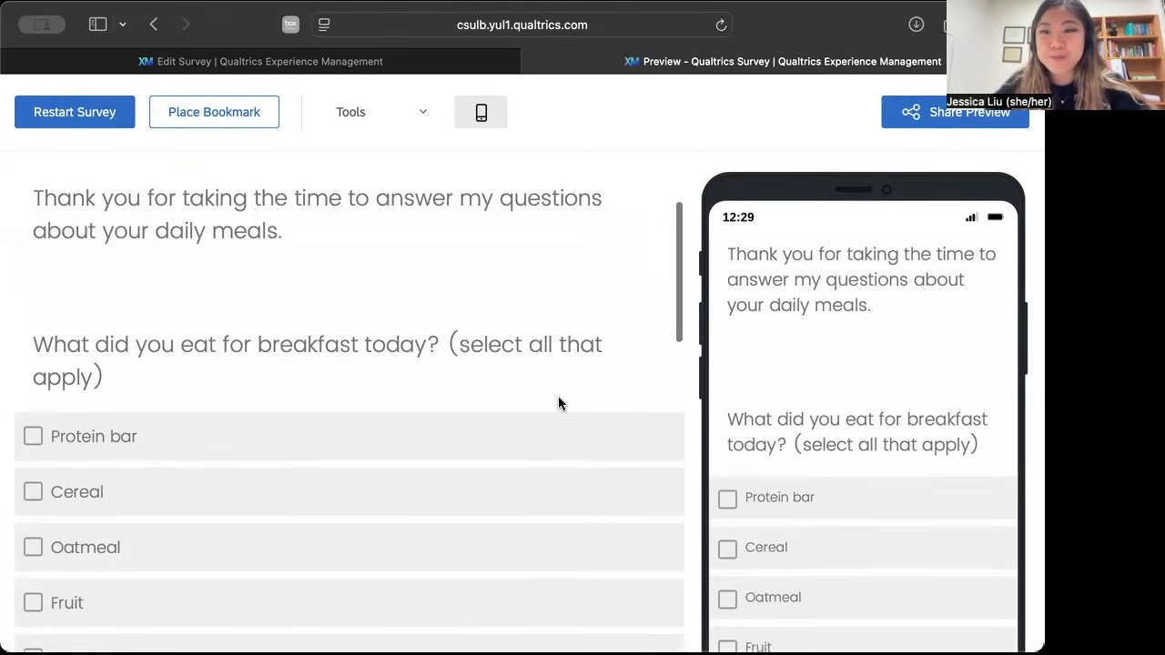
scroll(558, 404, down, 10)
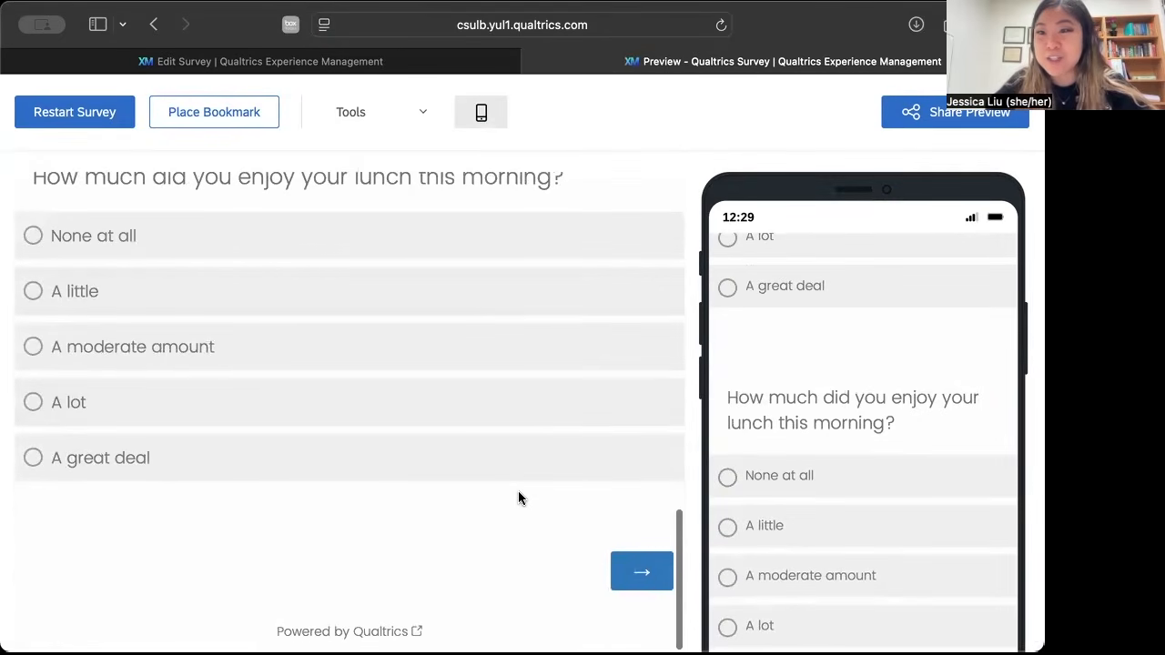
scroll(513, 375, up, 20)
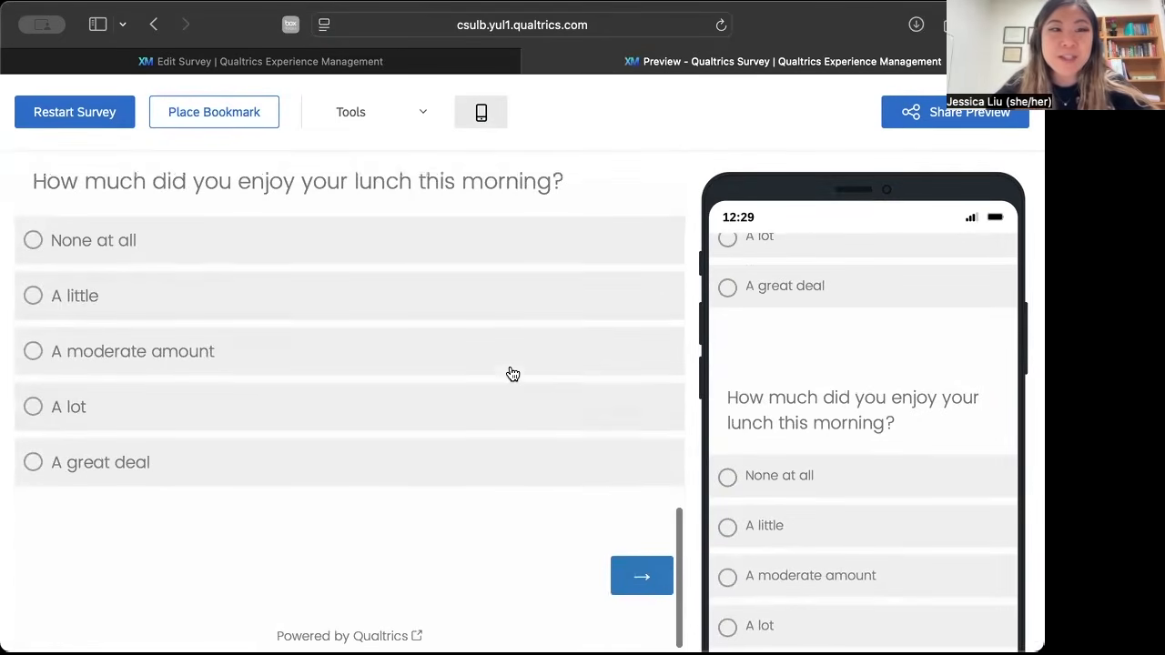
scroll(513, 375, down, 15)
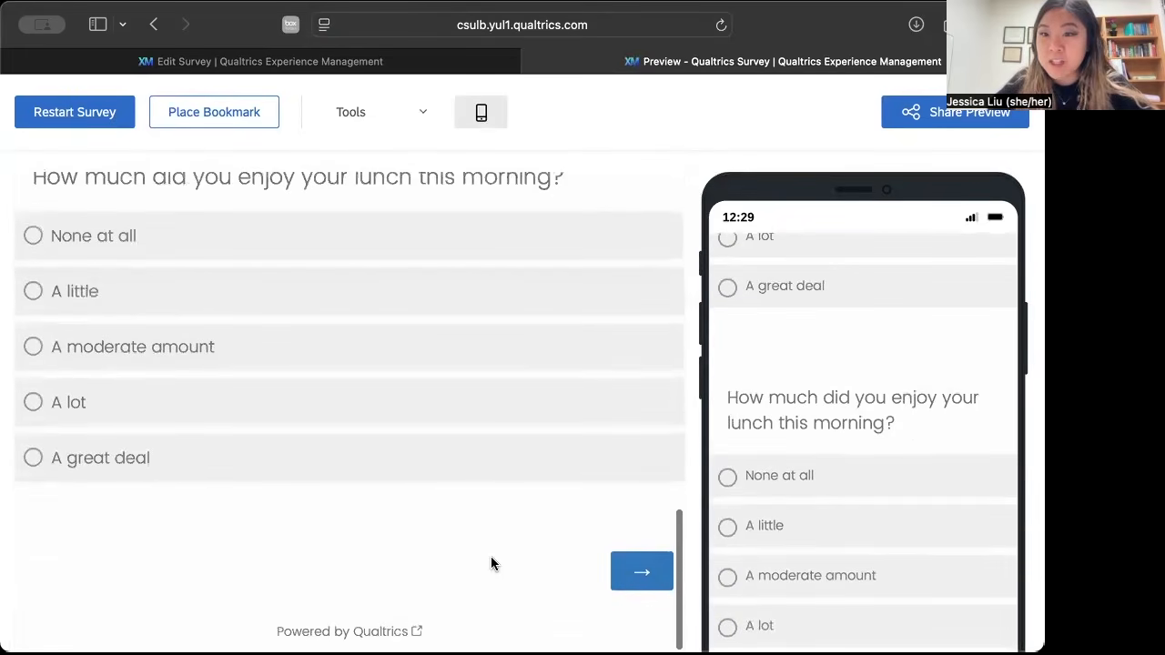
click(641, 579)
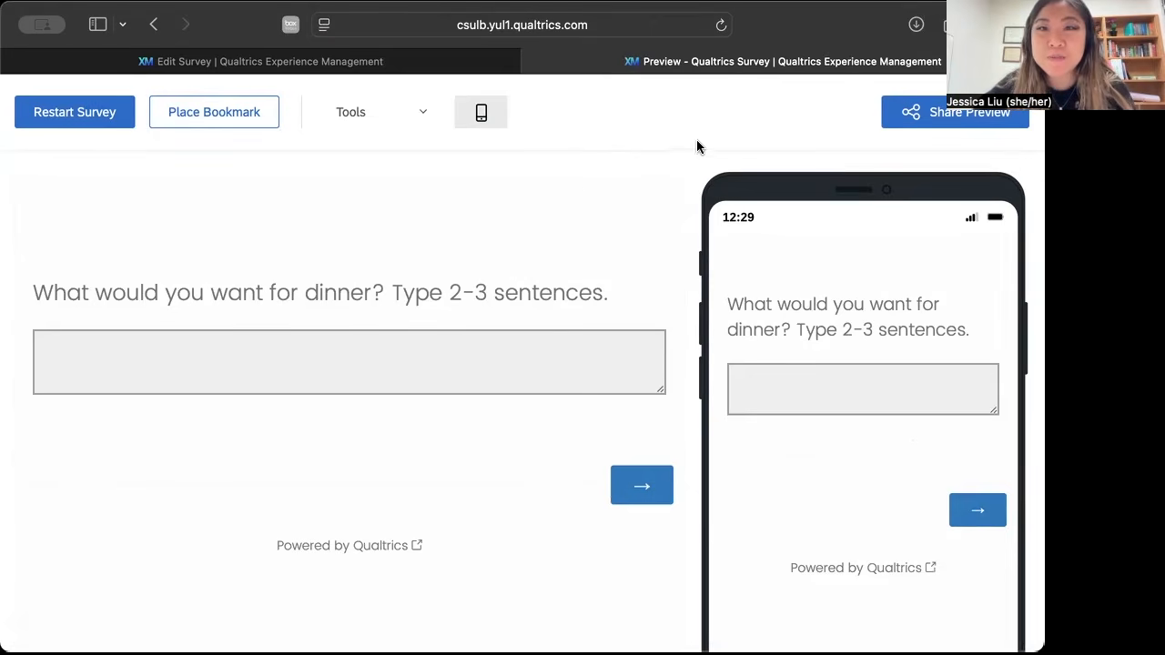
Return to the survey editor and look over the general settings in the survey options.
click(347, 65)
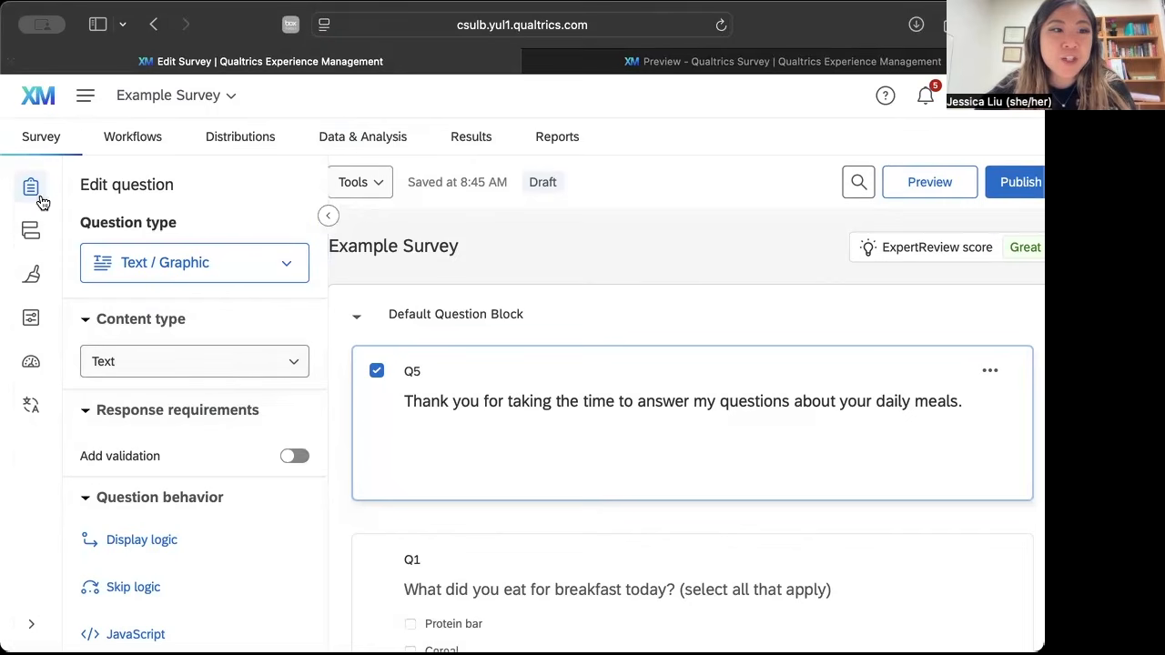
click(32, 325)
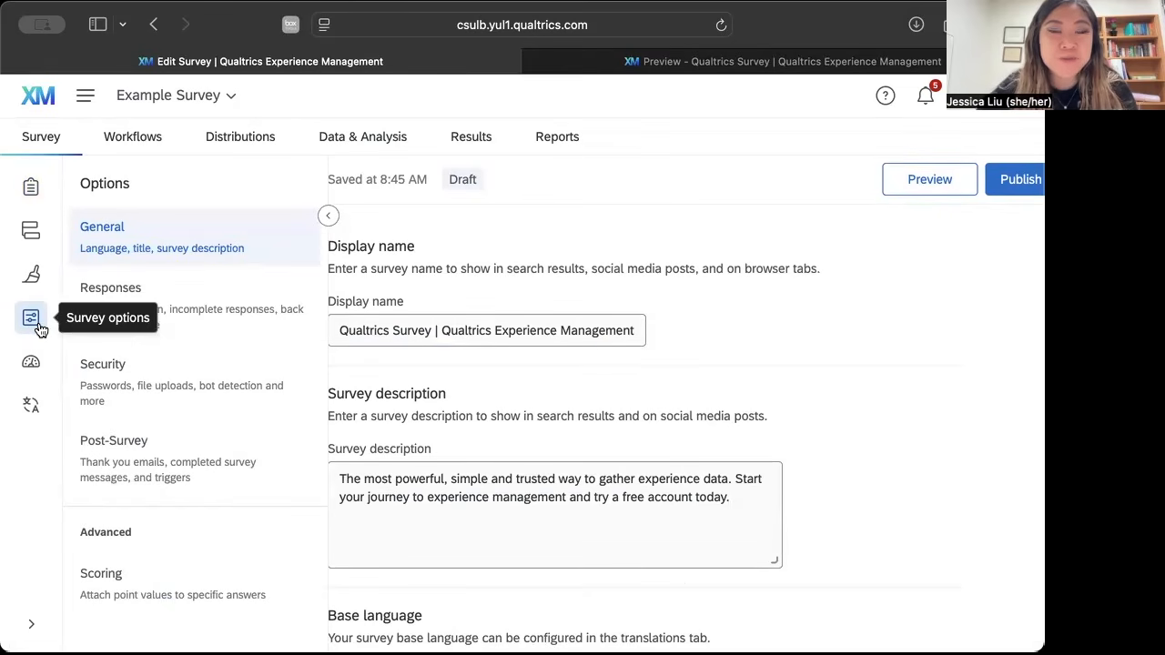
click(136, 319)
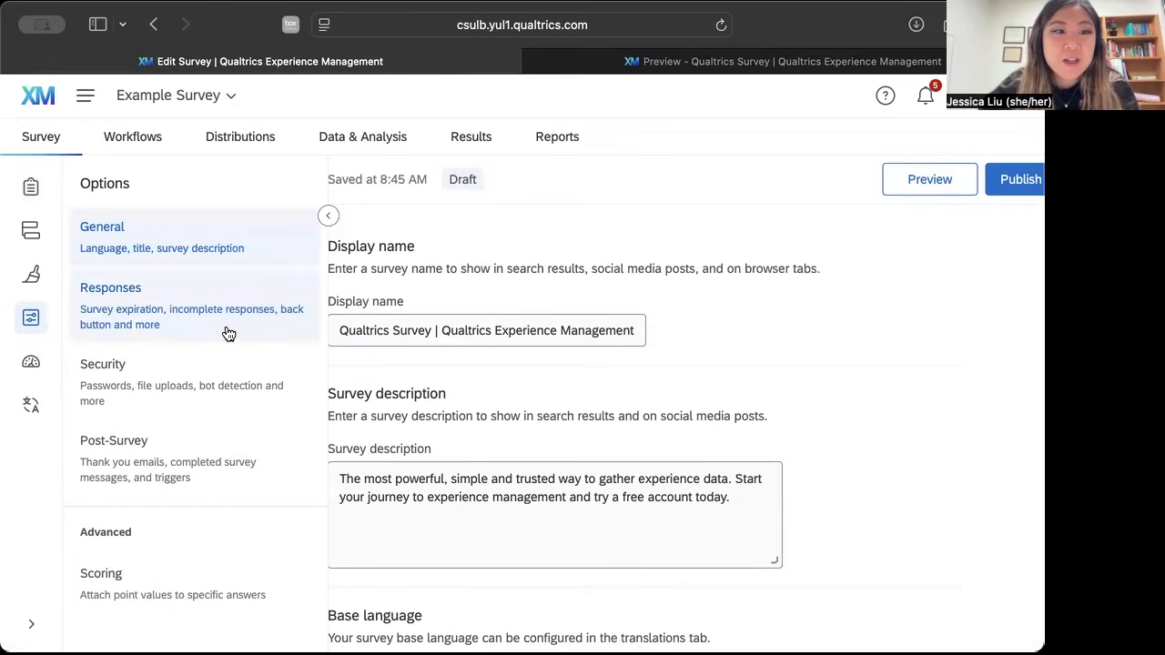
scroll(479, 325, down, 3)
scroll(479, 326, up, 3)
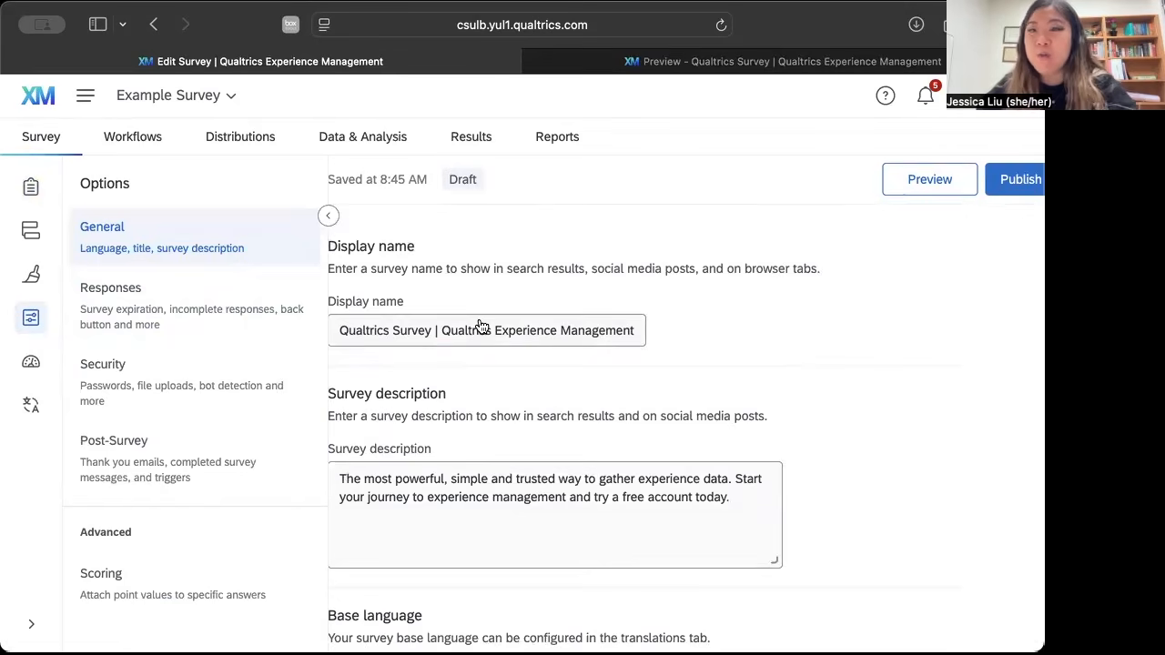
Turn on the back button in the survey's response options and look over the settings for incomplete responses.
scroll(481, 326, down, 8)
scroll(480, 327, down, 2)
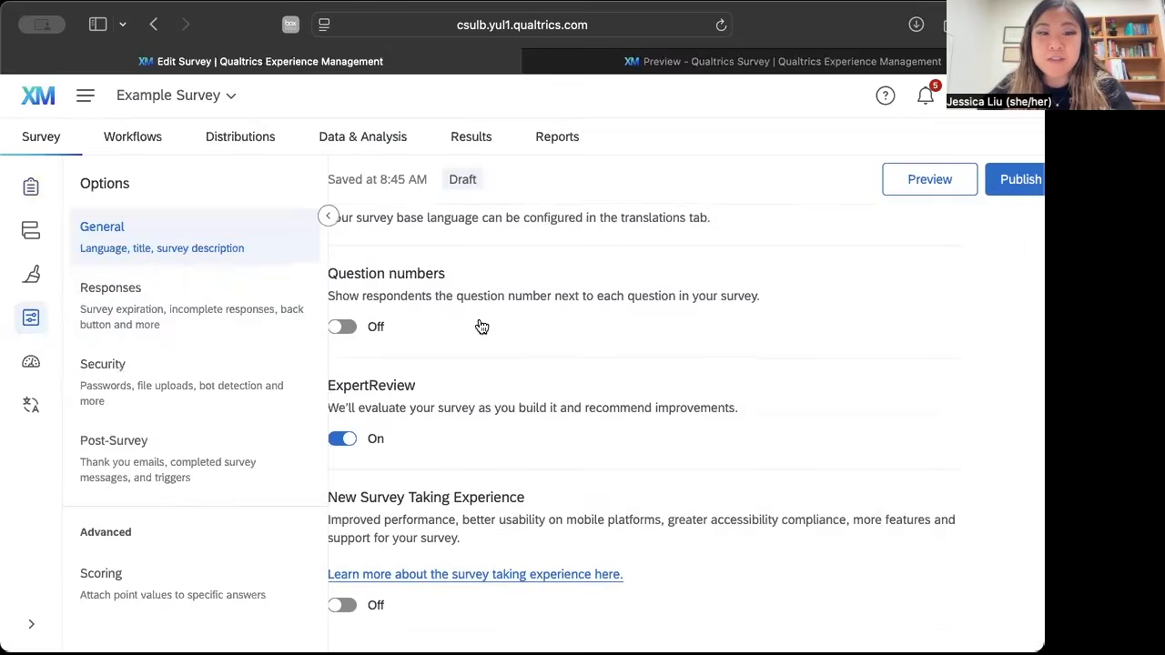
click(188, 329)
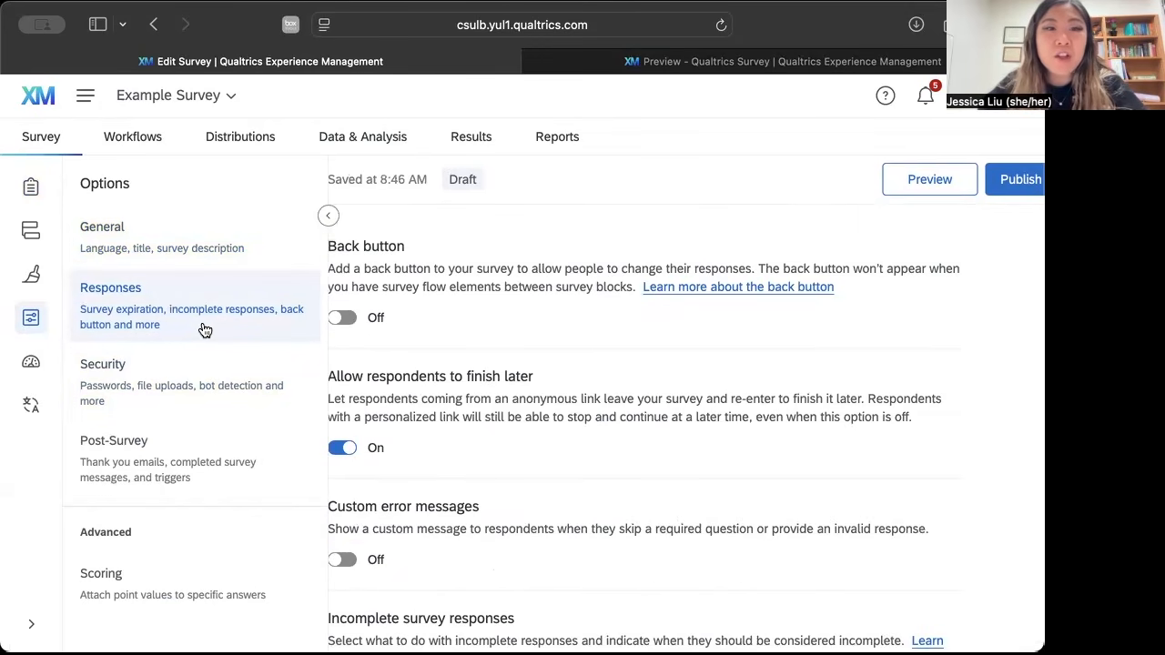
click(348, 324)
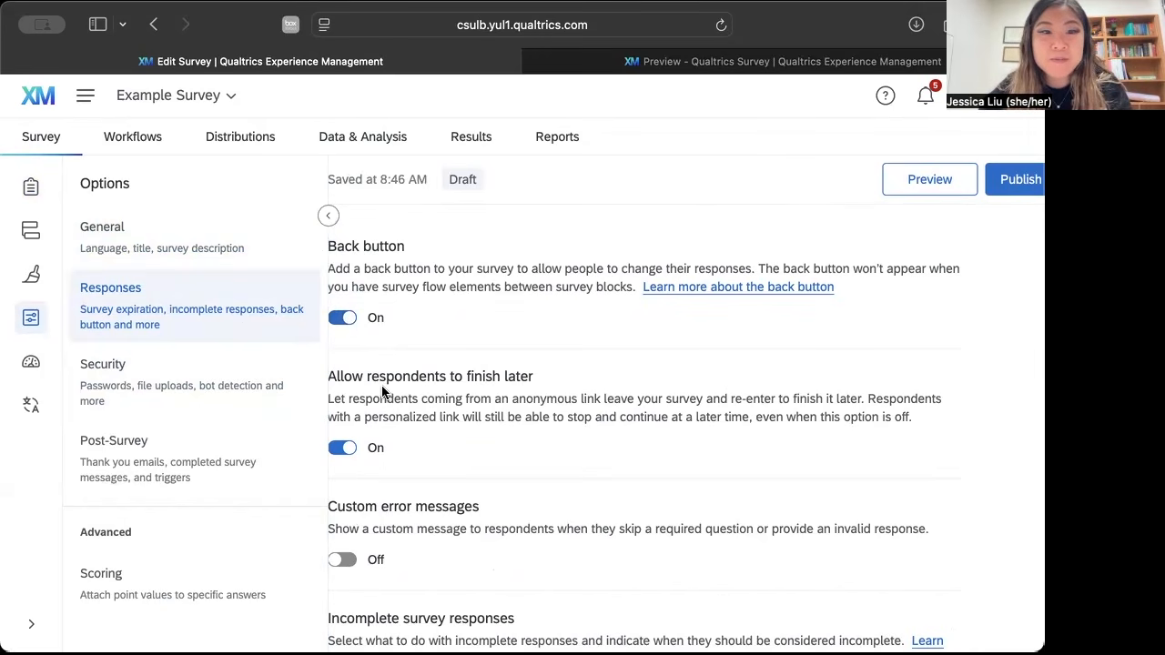
scroll(381, 391, down, 1)
scroll(382, 392, down, 10)
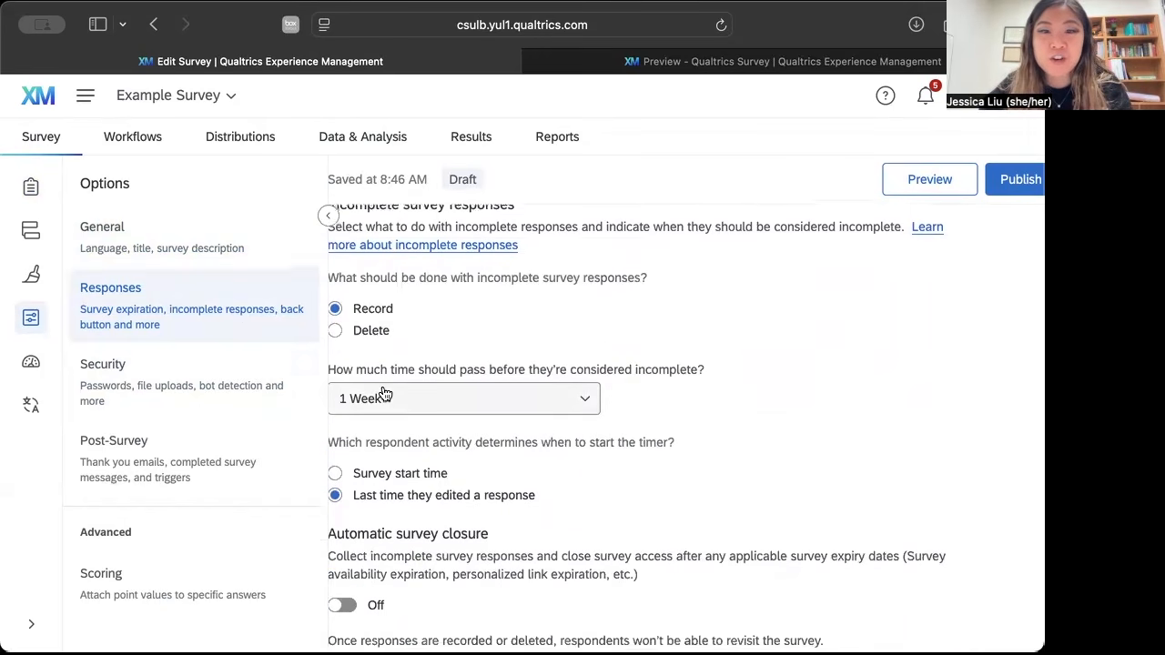
Return to the survey builder and rename the label of the introduction text as intro.
click(191, 476)
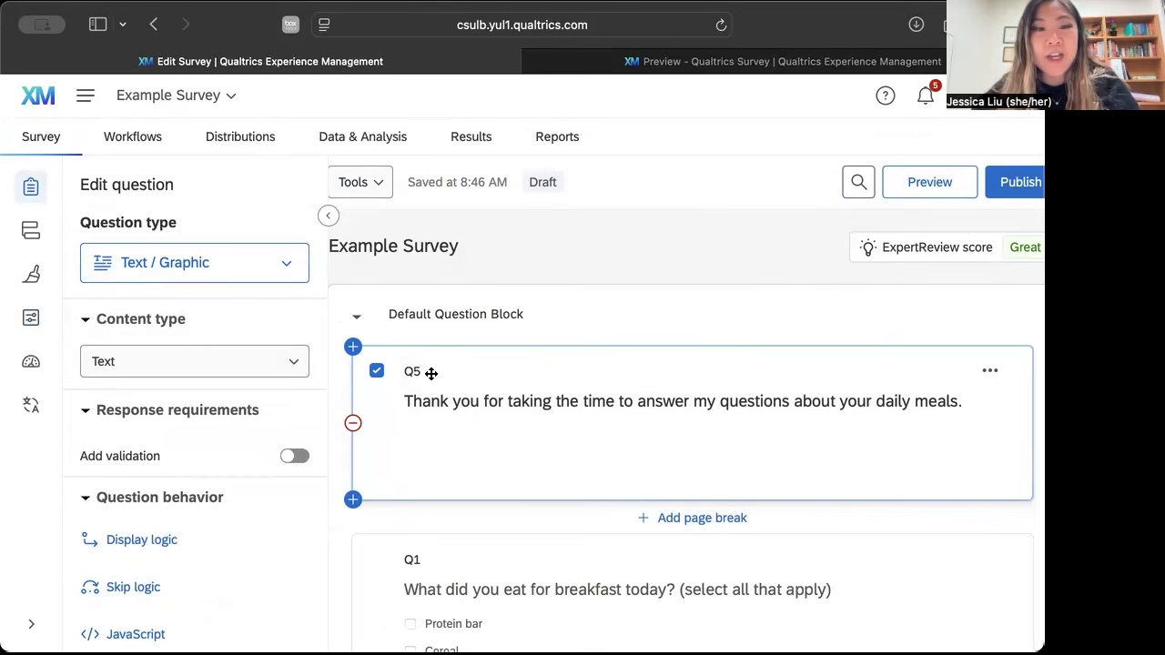
scroll(412, 377, down, 1)
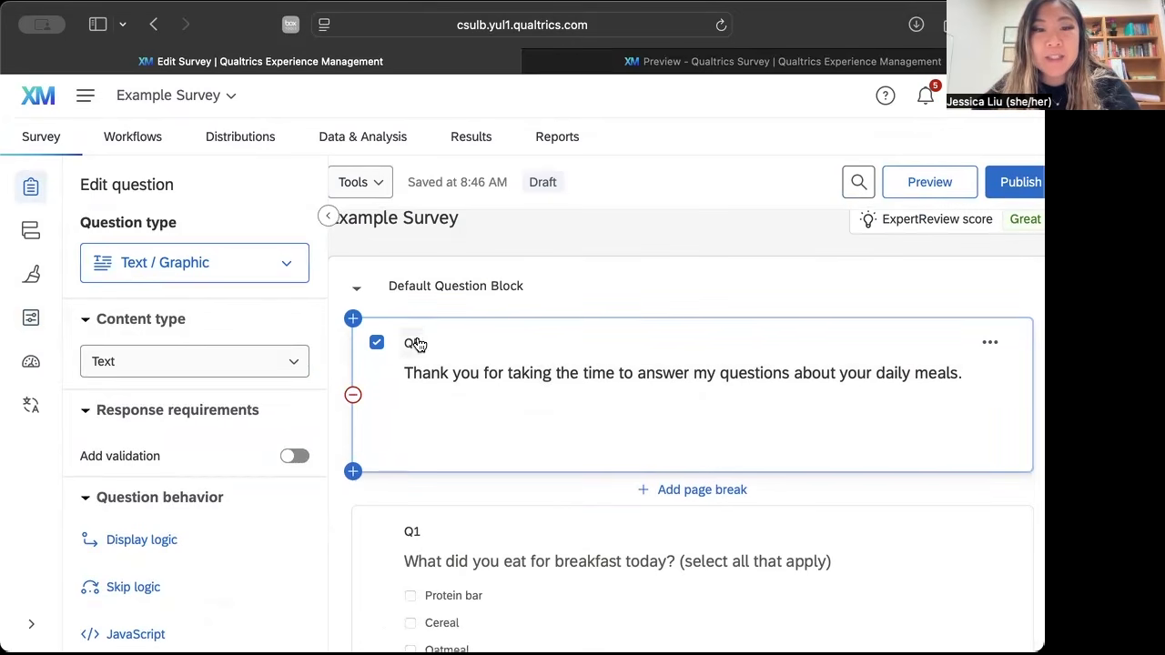
scroll(414, 555, down, 5)
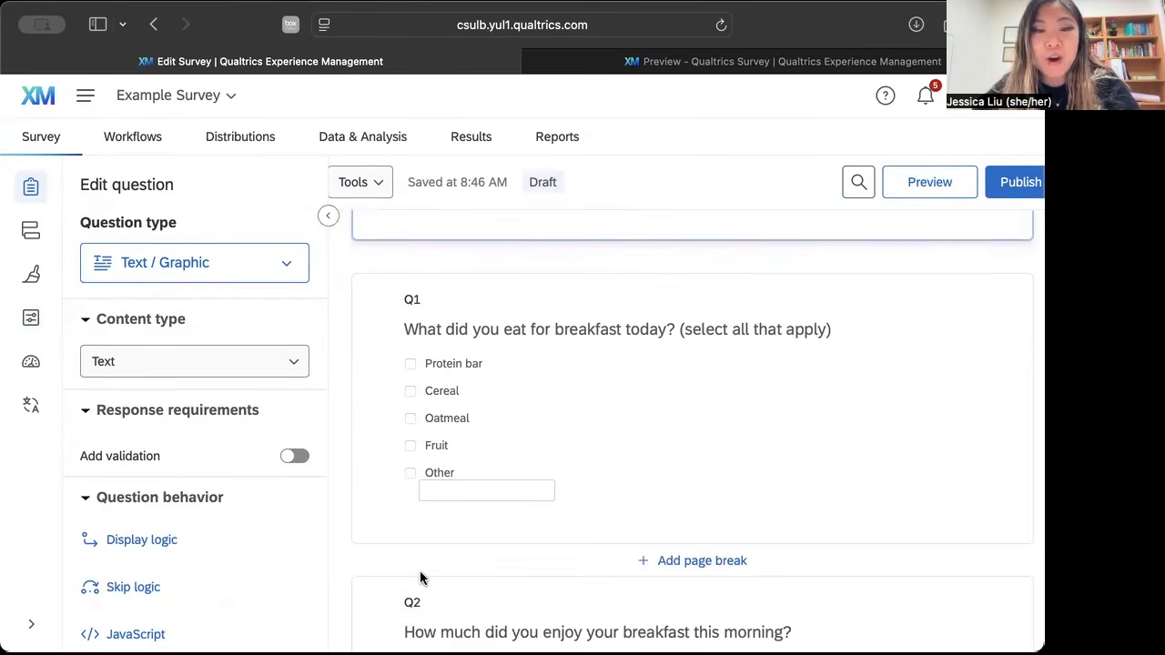
scroll(422, 577, up, 5)
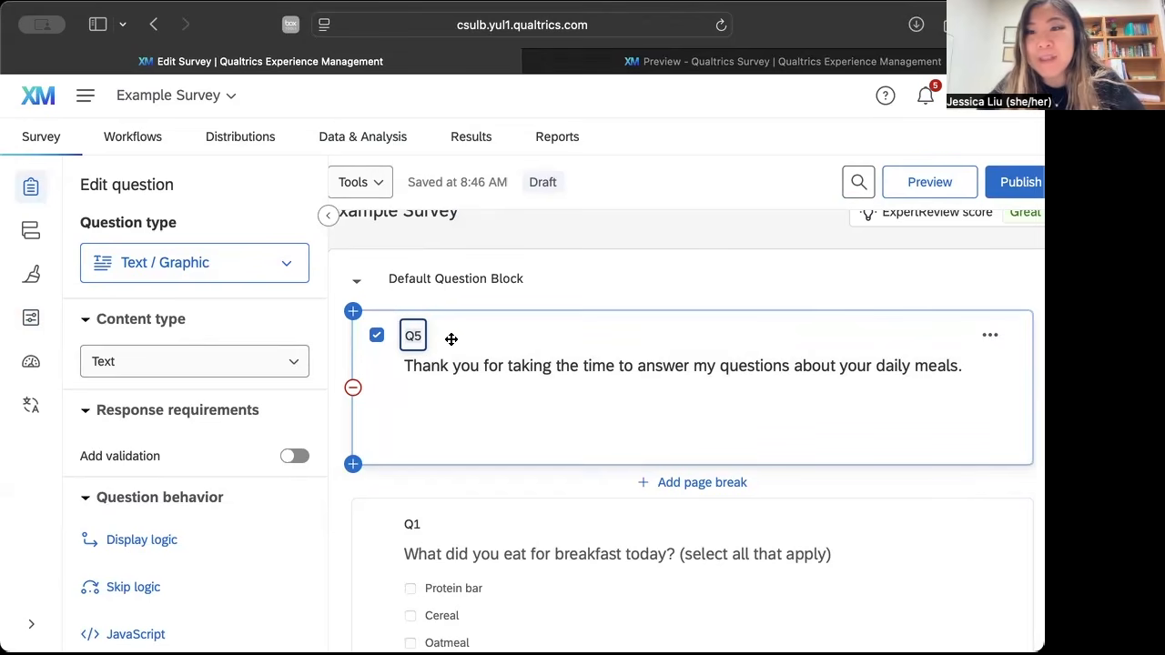
click(414, 335)
text(intro)
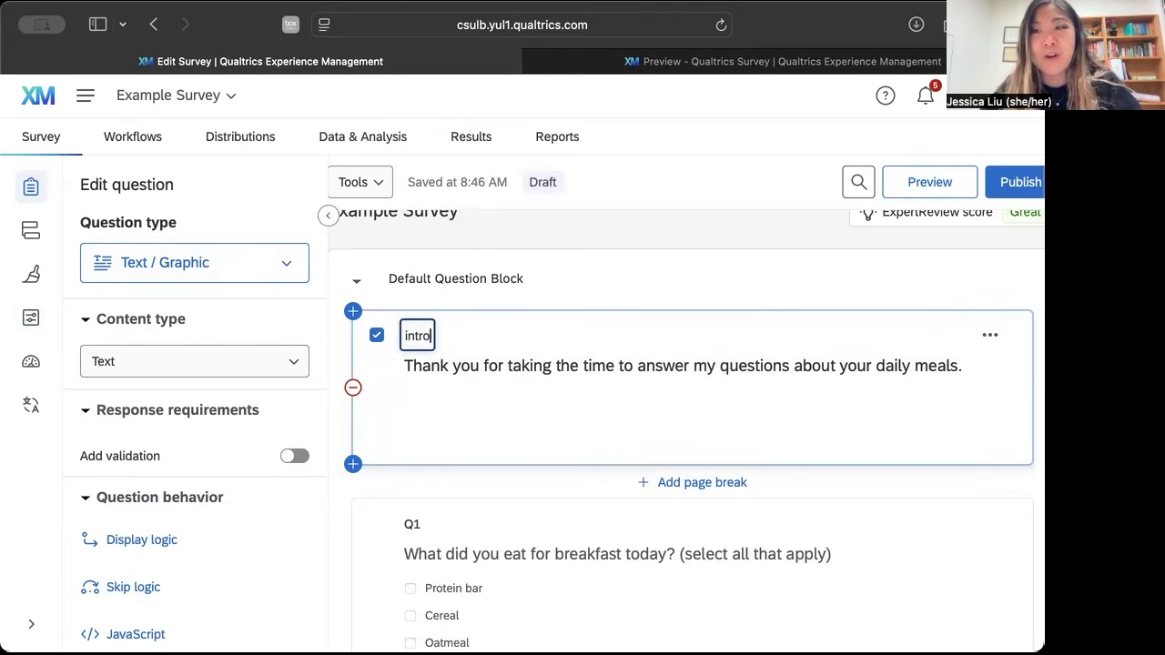
click(483, 431)
Rename the label of the question about what was eaten for breakfast as breakfast.
scroll(456, 446, down, 2)
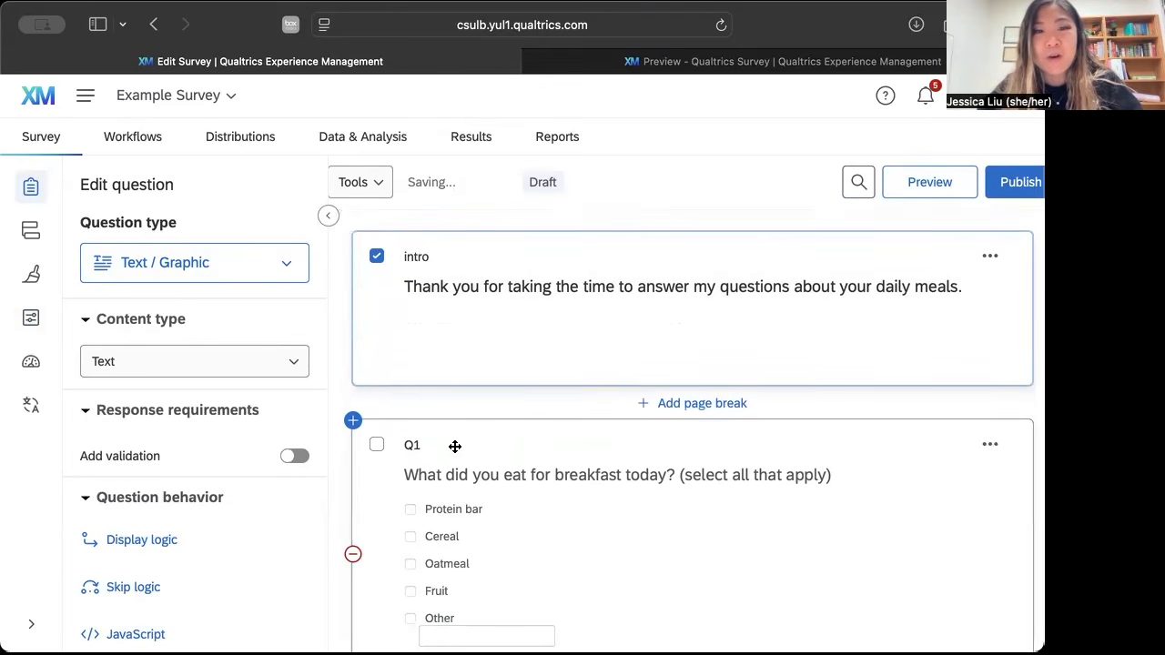
click(415, 446)
text(breakfast)
click(596, 527)
Rename the label of the breakfast enjoyment question as enjoy_breakfast.
scroll(596, 528, down, 4)
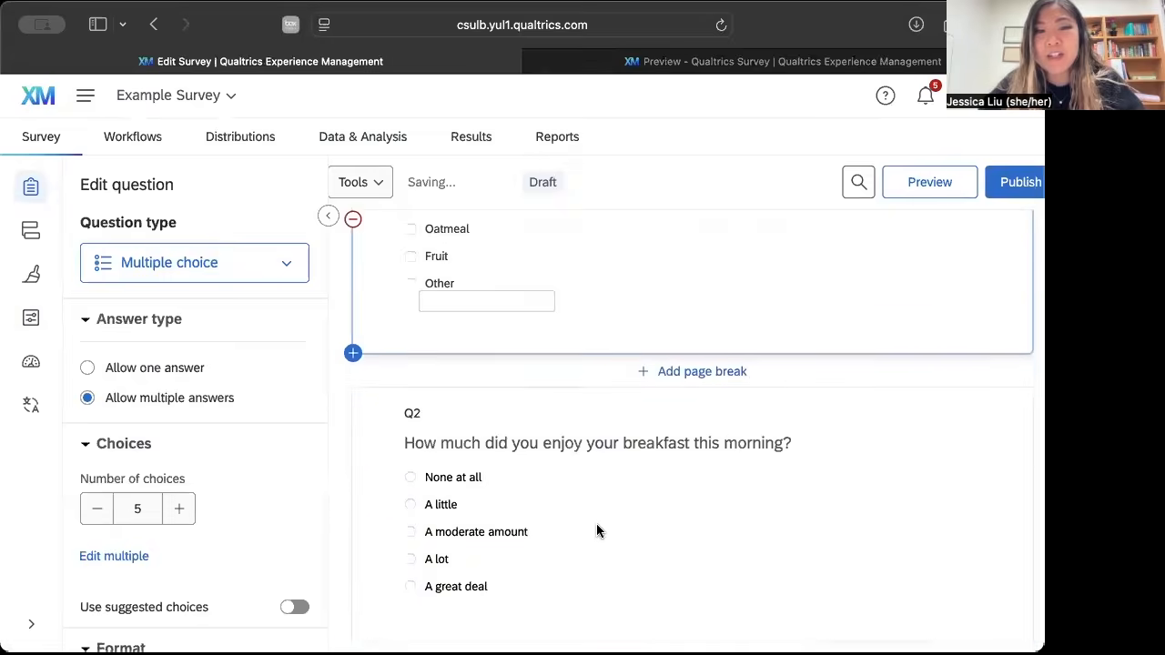
click(417, 401)
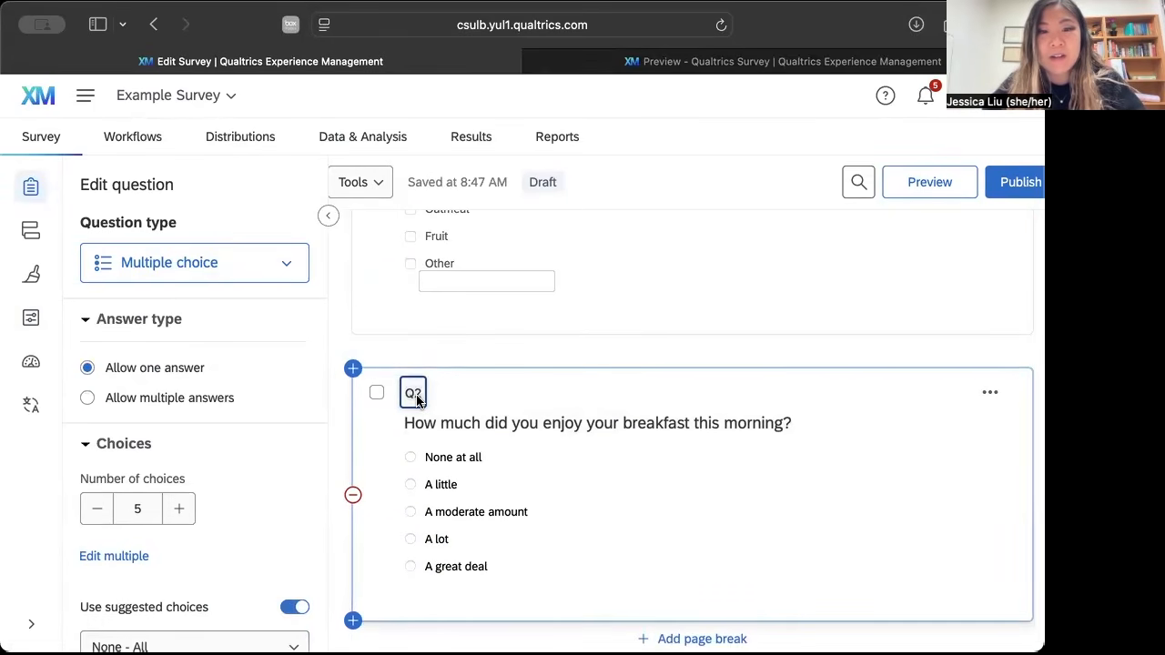
text(enjoy_brea)
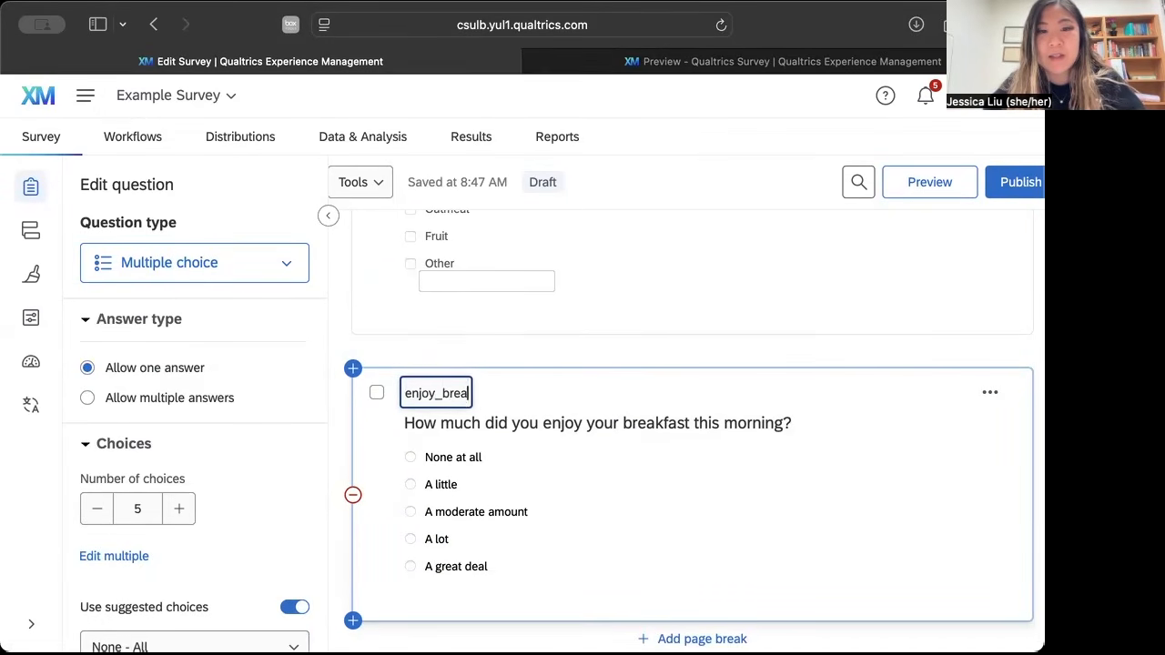
text(kfast)
click(634, 507)
Rename the label of the lunch enjoyment question as lunch.
scroll(634, 507, down, 5)
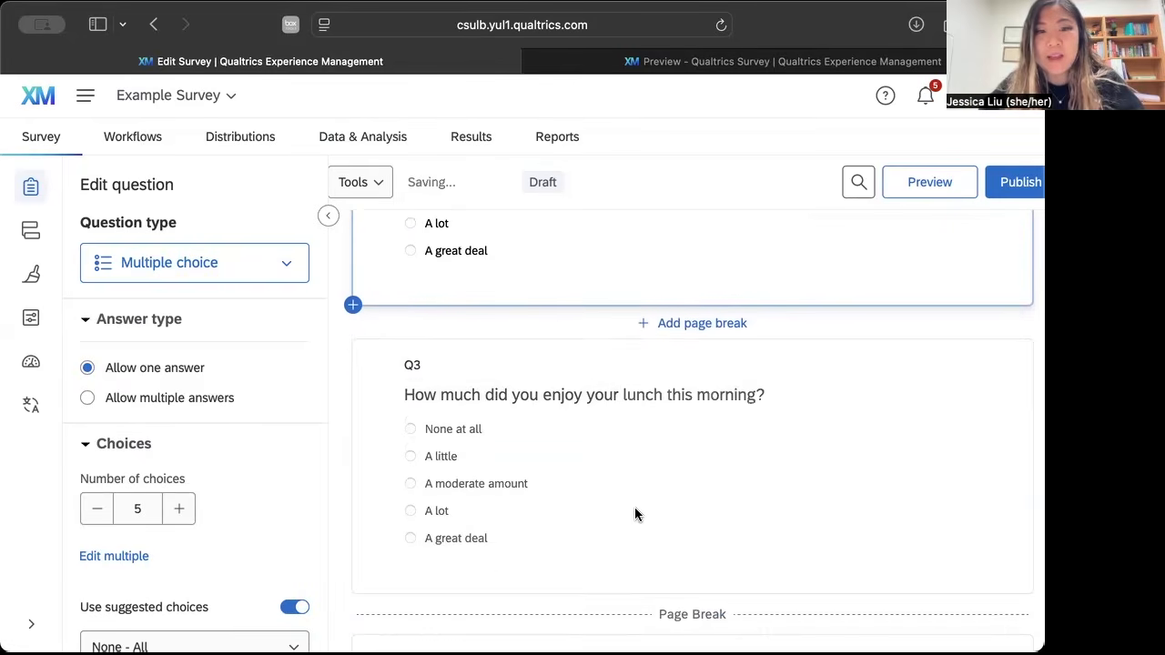
click(414, 367)
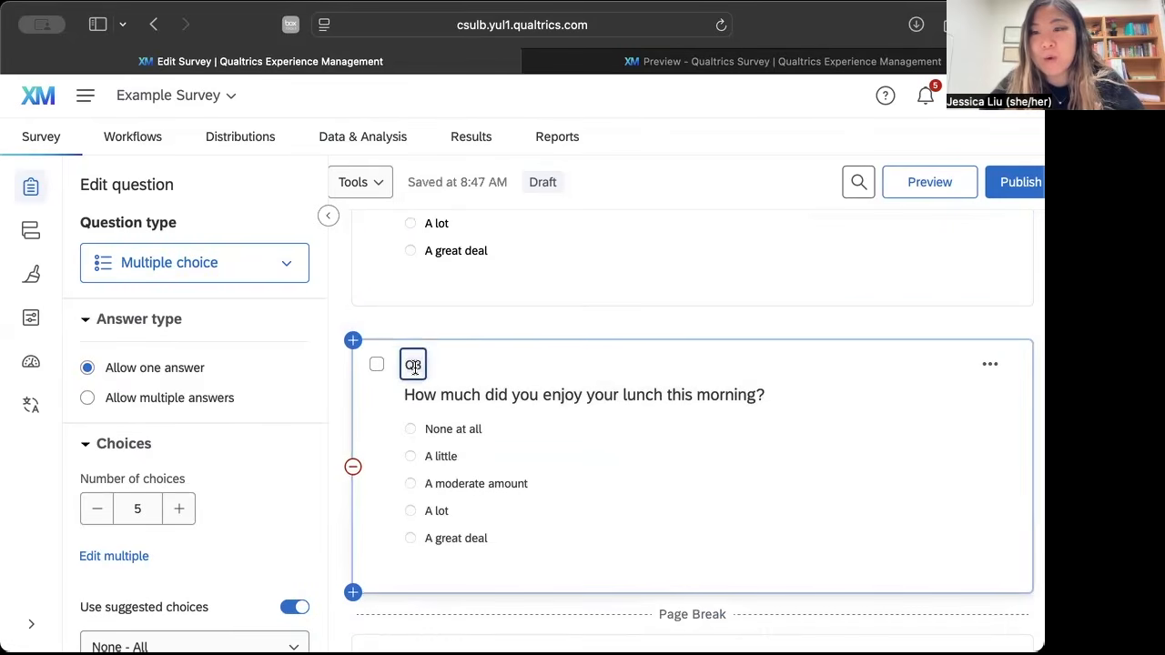
text(lunch)
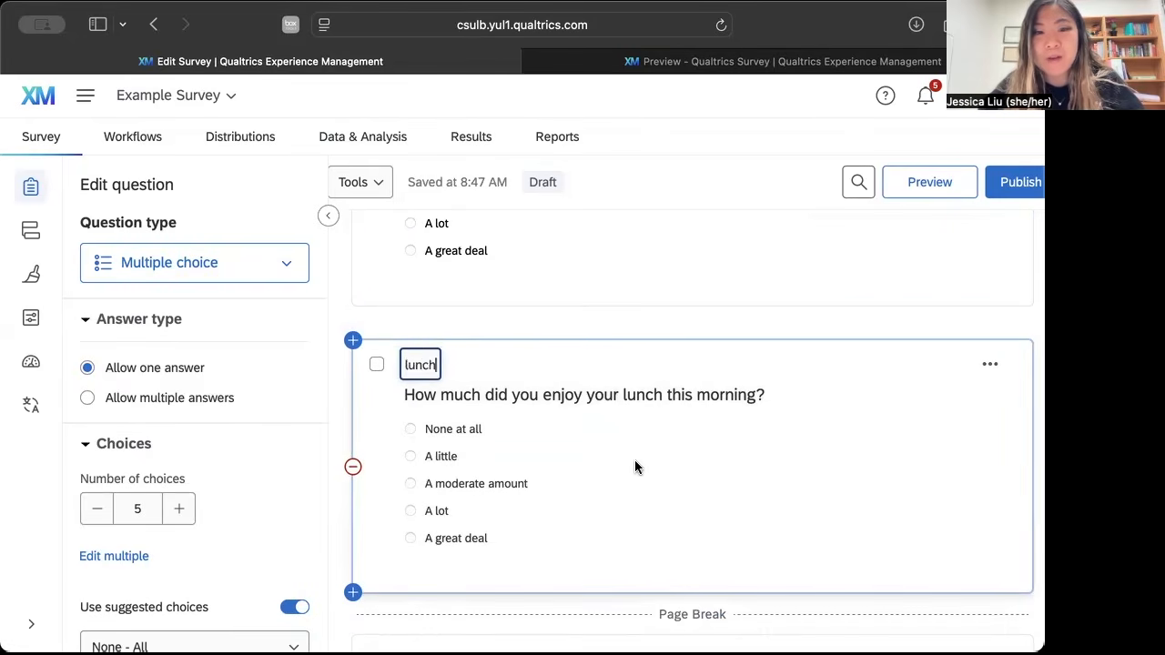
click(634, 468)
Rename the label of the text entry question after the page break as dinner.
scroll(600, 480, down, 3)
click(409, 532)
text(dinner)
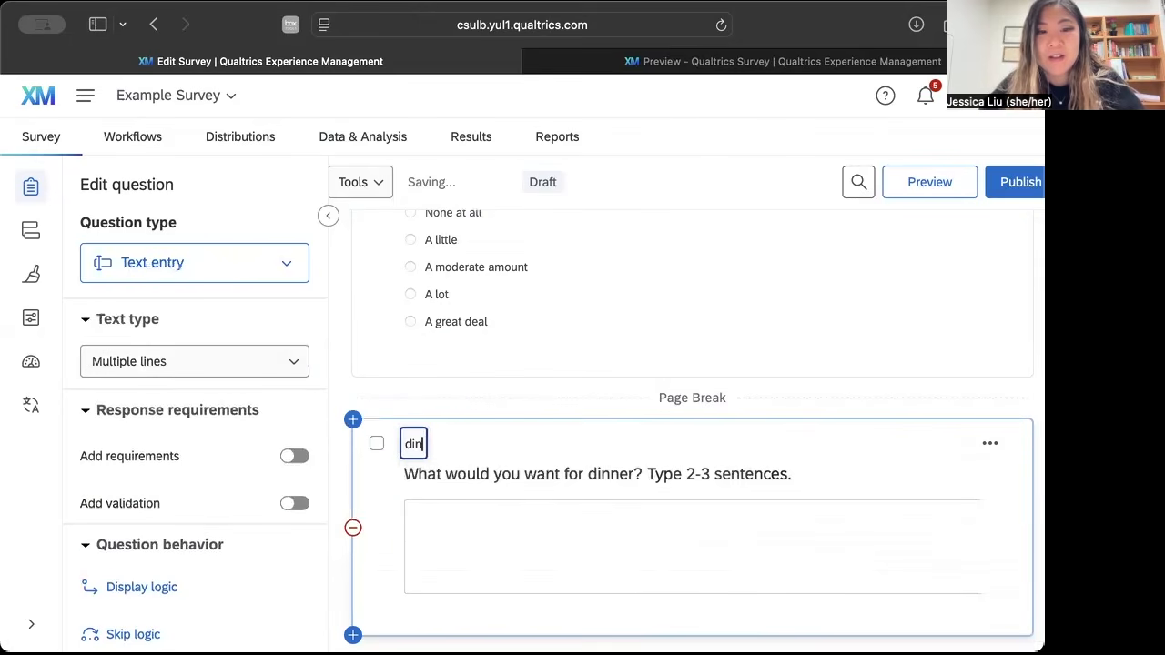
click(542, 469)
click(626, 395)
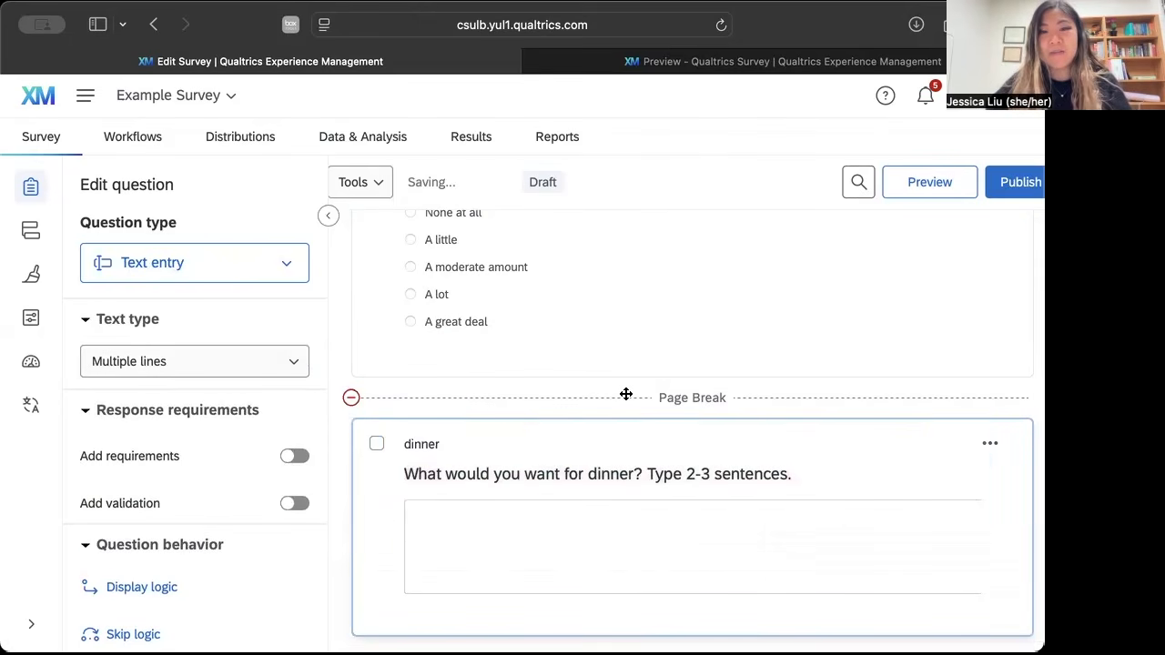
Publish and activate the survey with the default version description, and copy its anonymous link.
scroll(647, 296, up, 10)
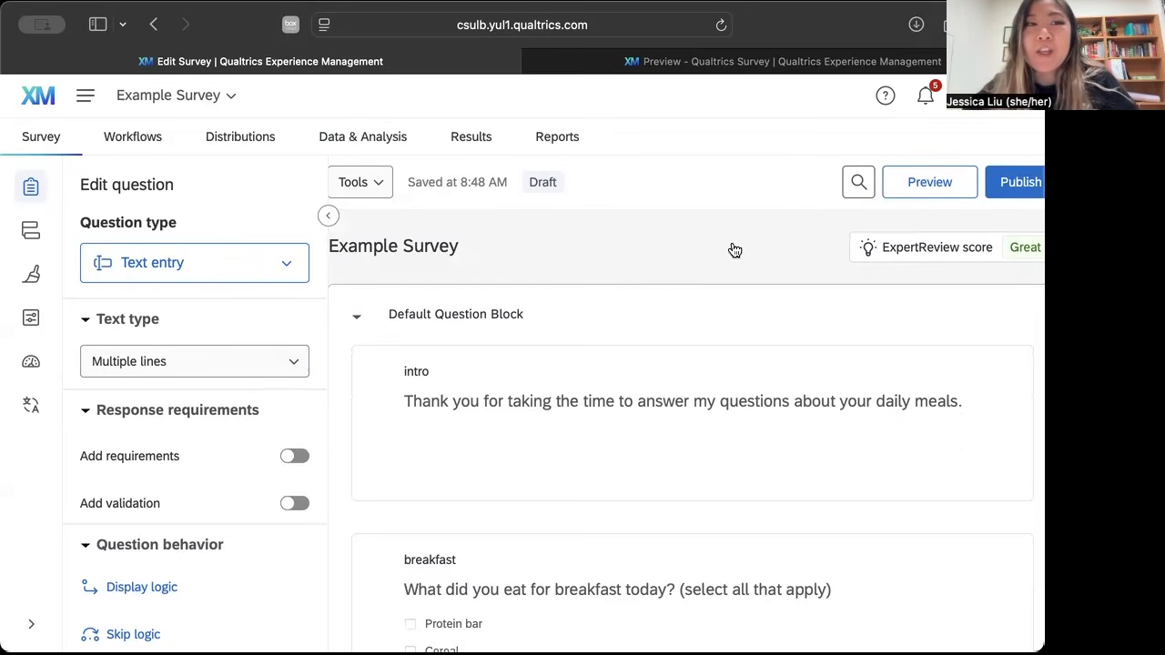
click(1019, 187)
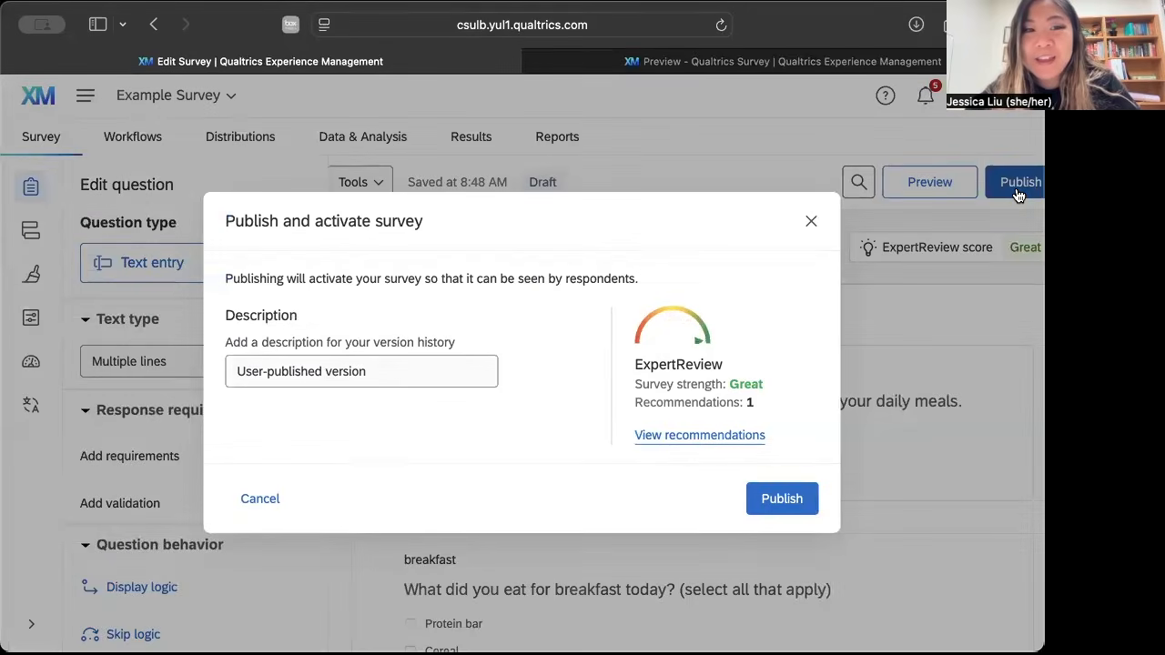
click(781, 499)
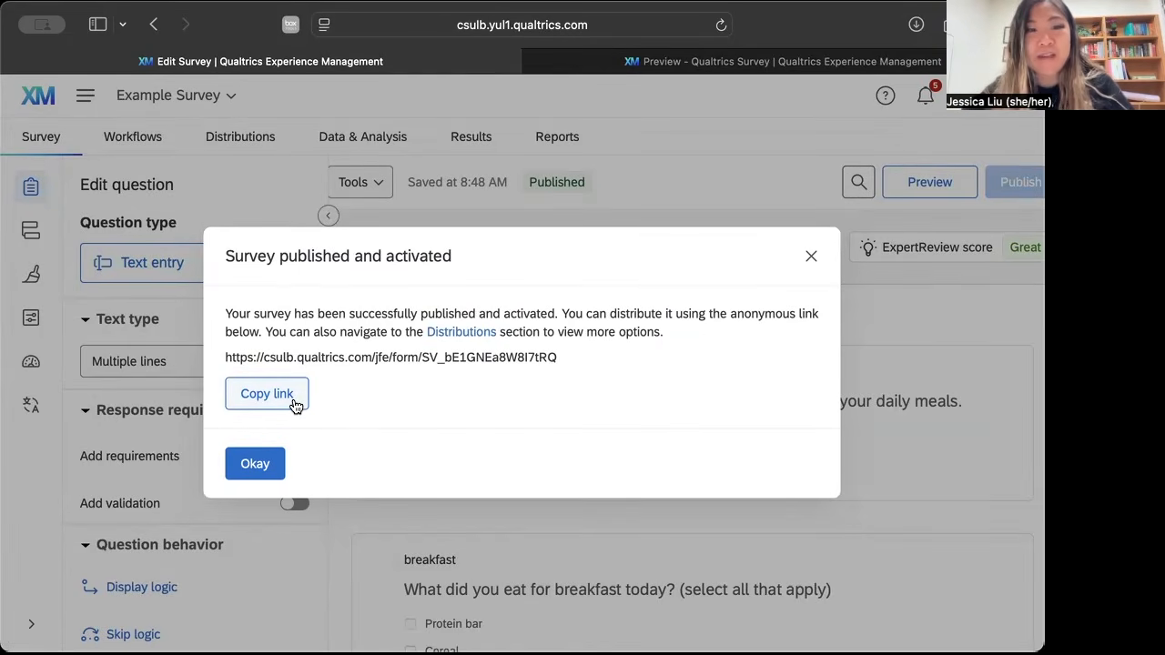
click(293, 401)
click(275, 464)
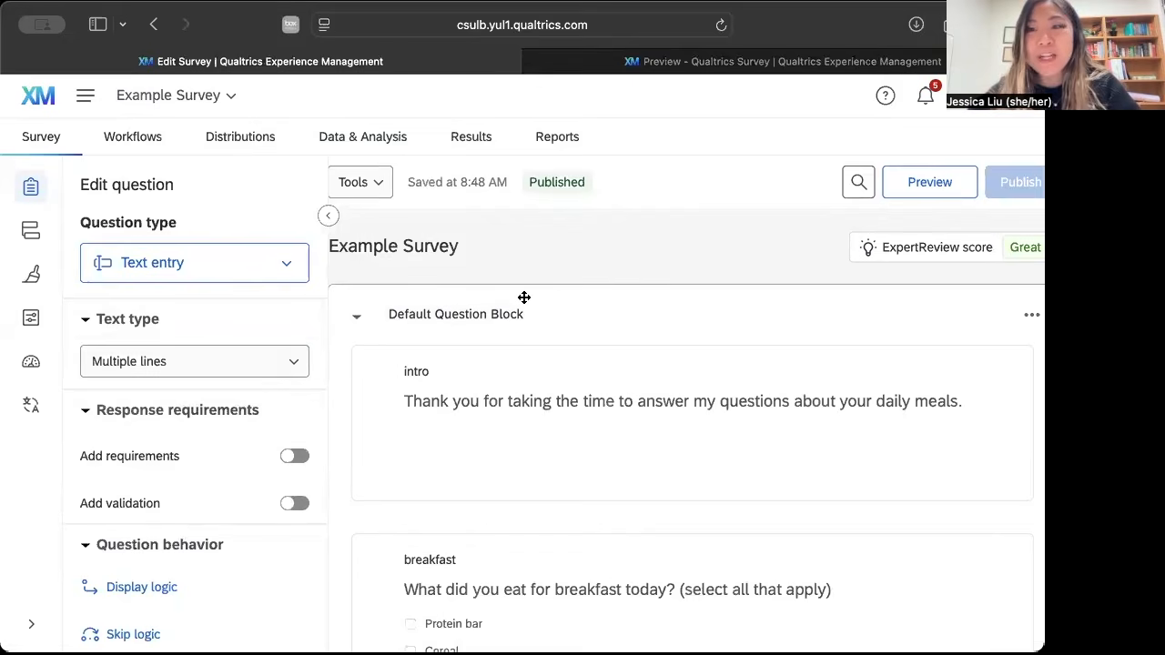
Look over the survey's data table and its export, filter and column controls.
click(384, 146)
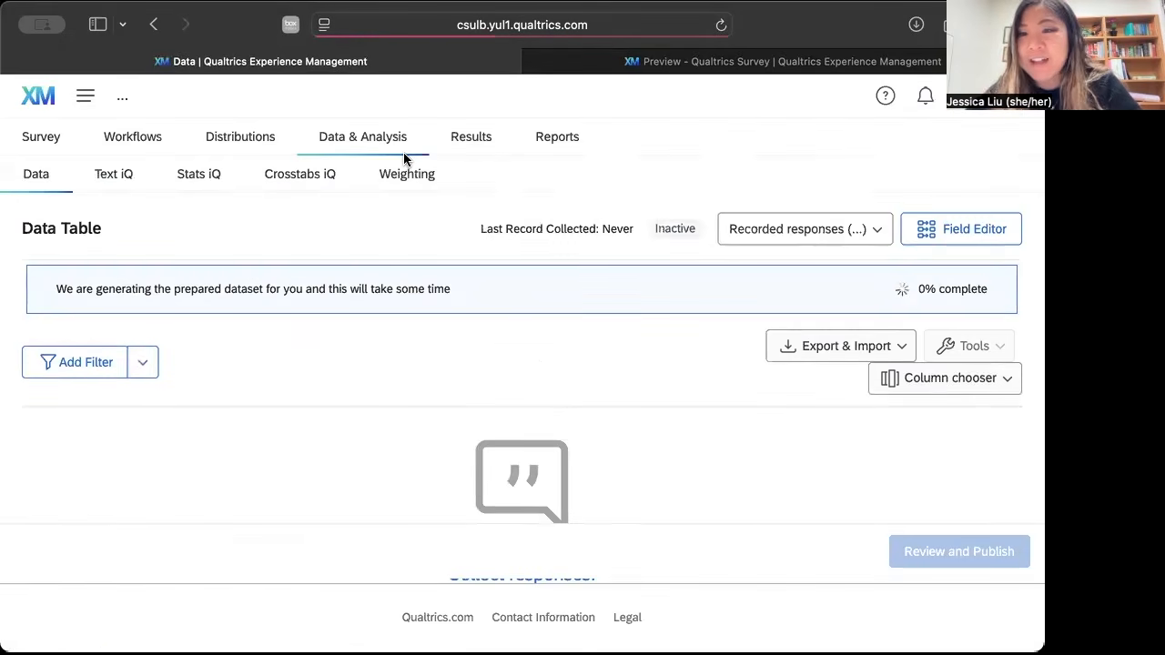
scroll(569, 403, down, 3)
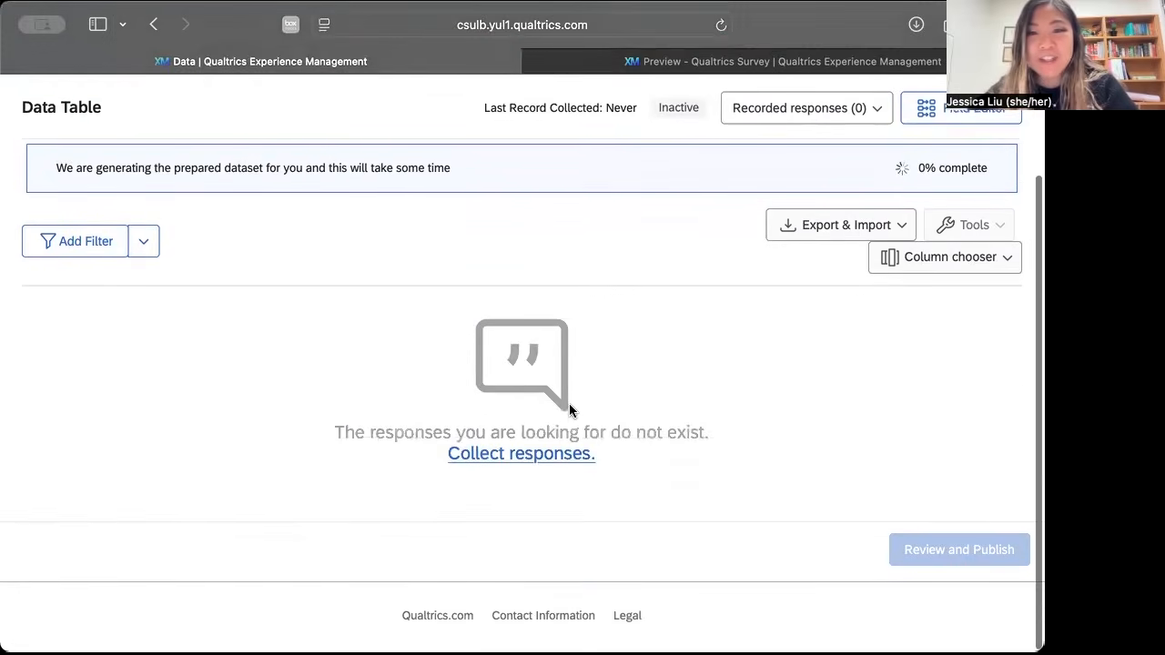
scroll(569, 409, up, 3)
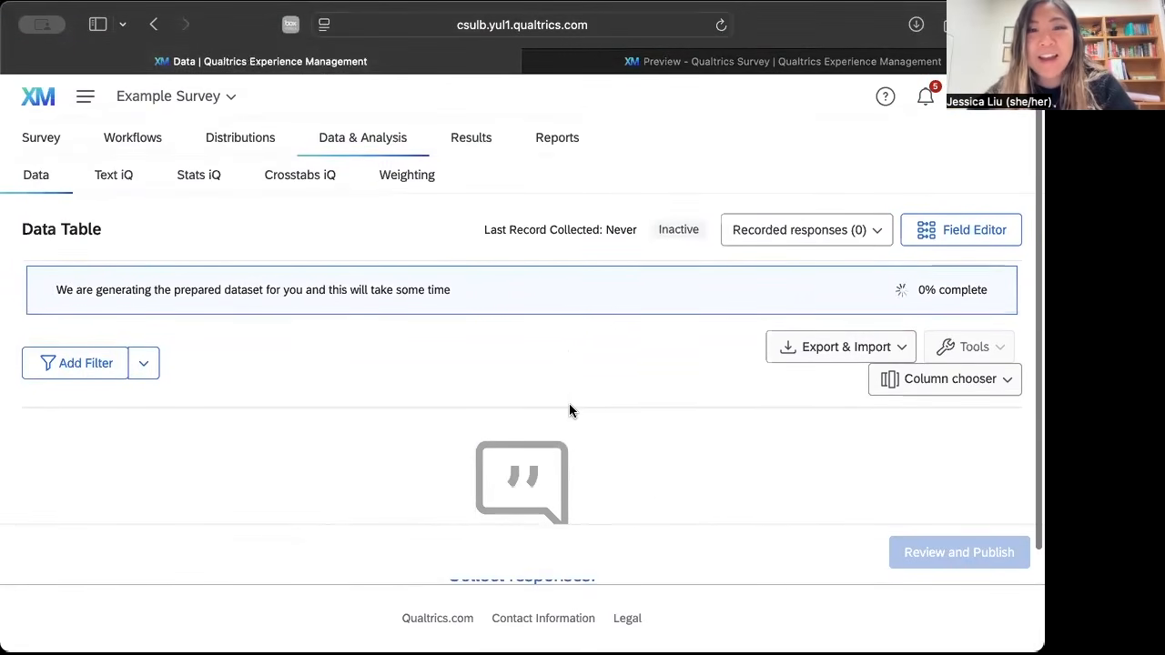
scroll(608, 467, down, 3)
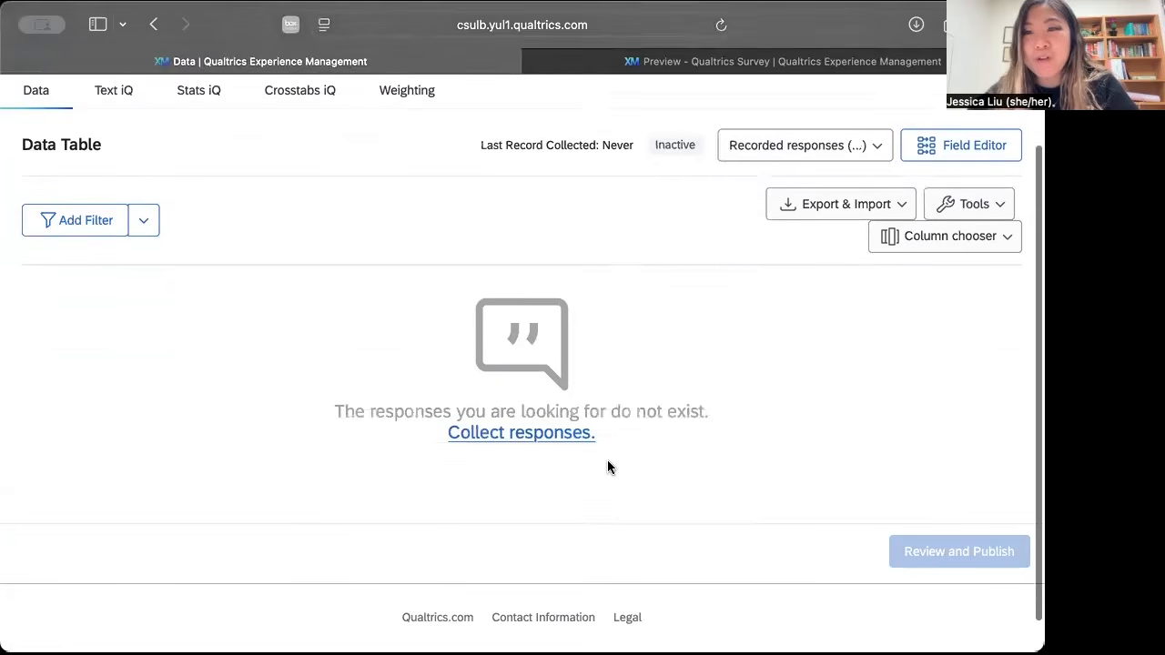
scroll(608, 462, up, 2)
Look over the question reports on Page 1 of the survey results and return to the home page.
click(477, 144)
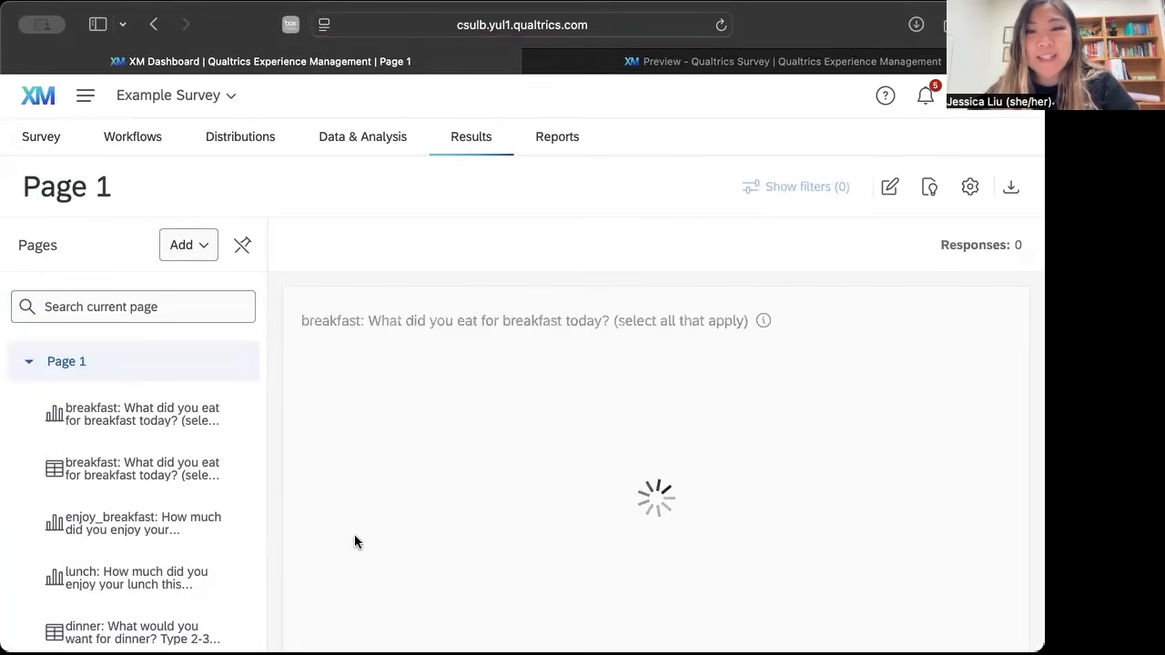
scroll(234, 466, down, 1)
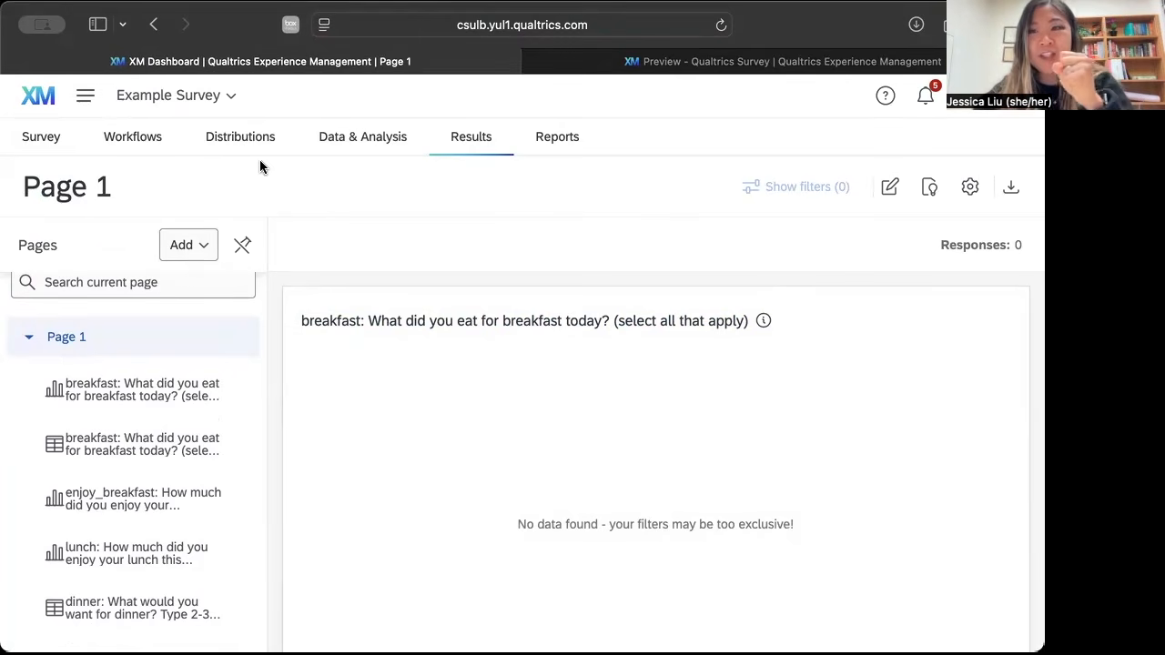
click(47, 107)
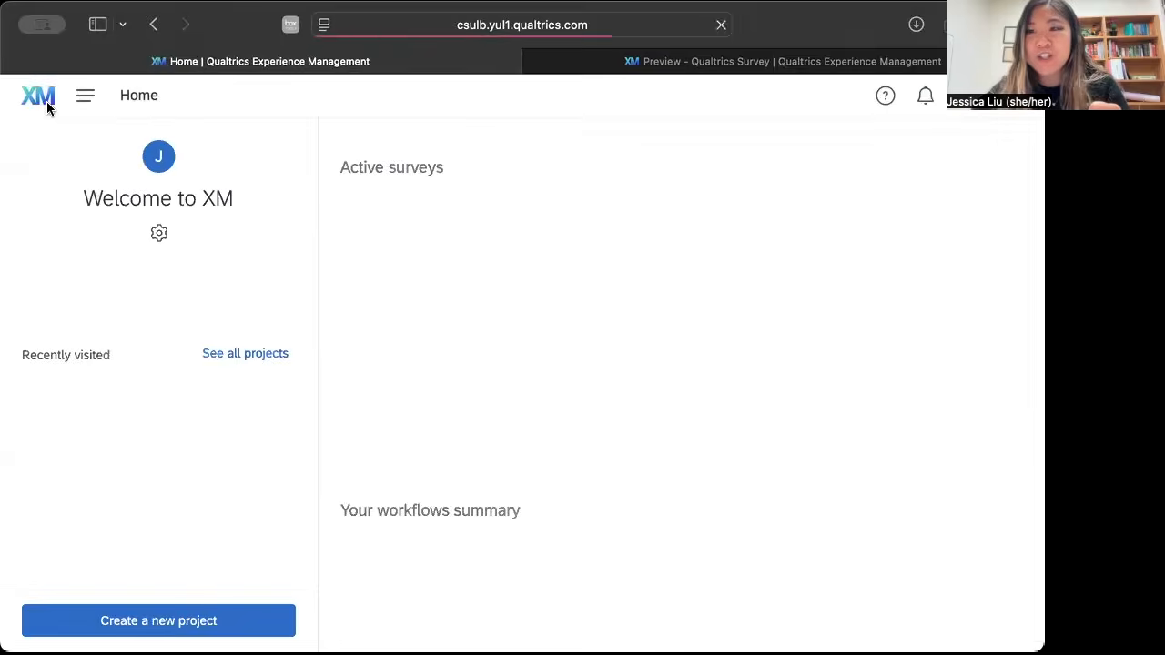